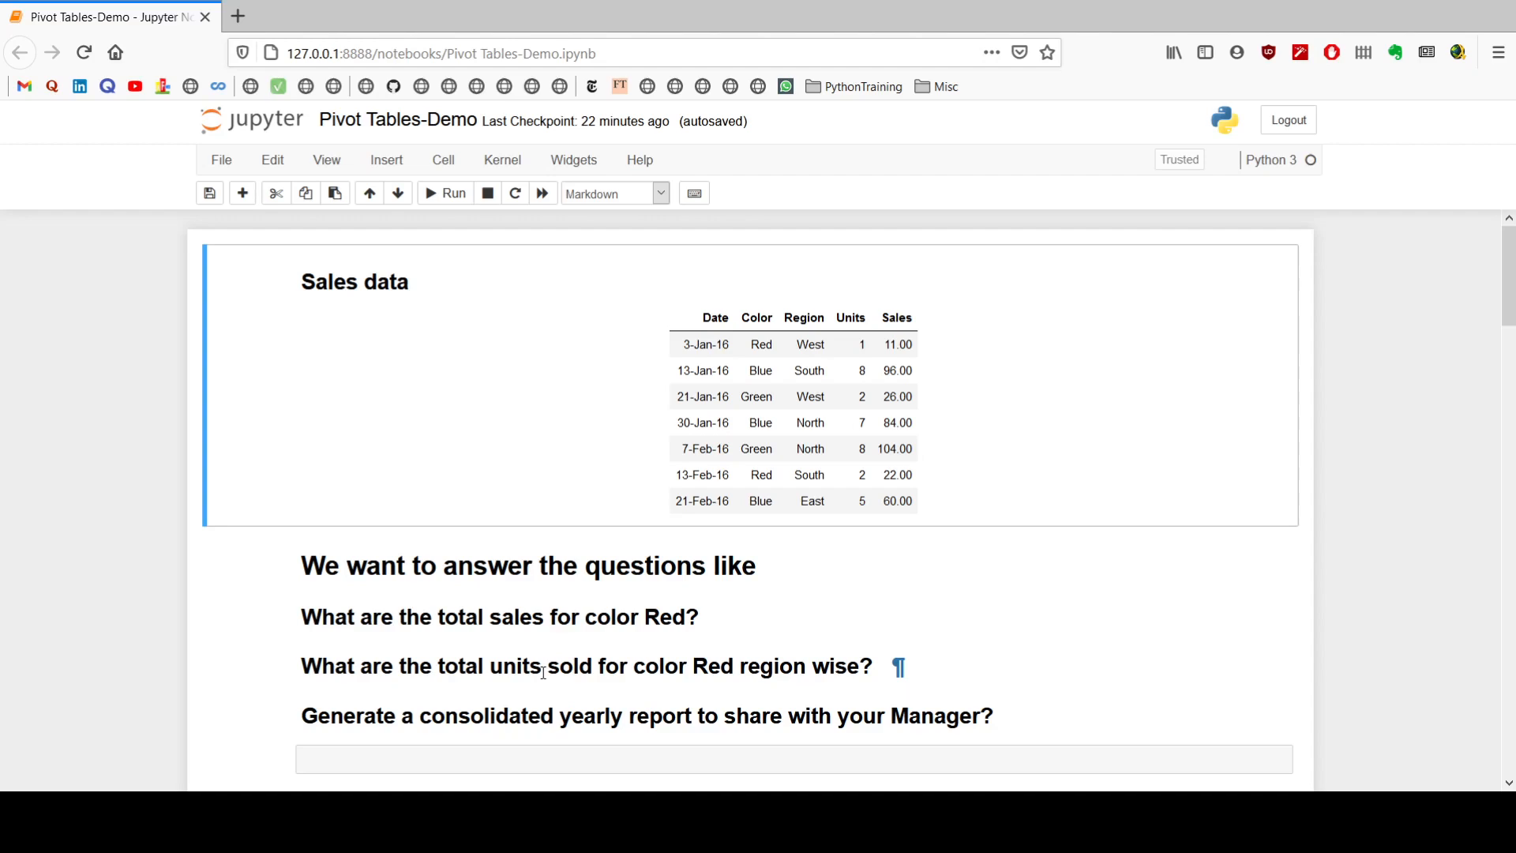
Run the code cell that imports pandas as pd and prints its version
{"action": "scroll", "coordinate": [543, 671], "scroll_direction": "down", "scroll_amount": 6}
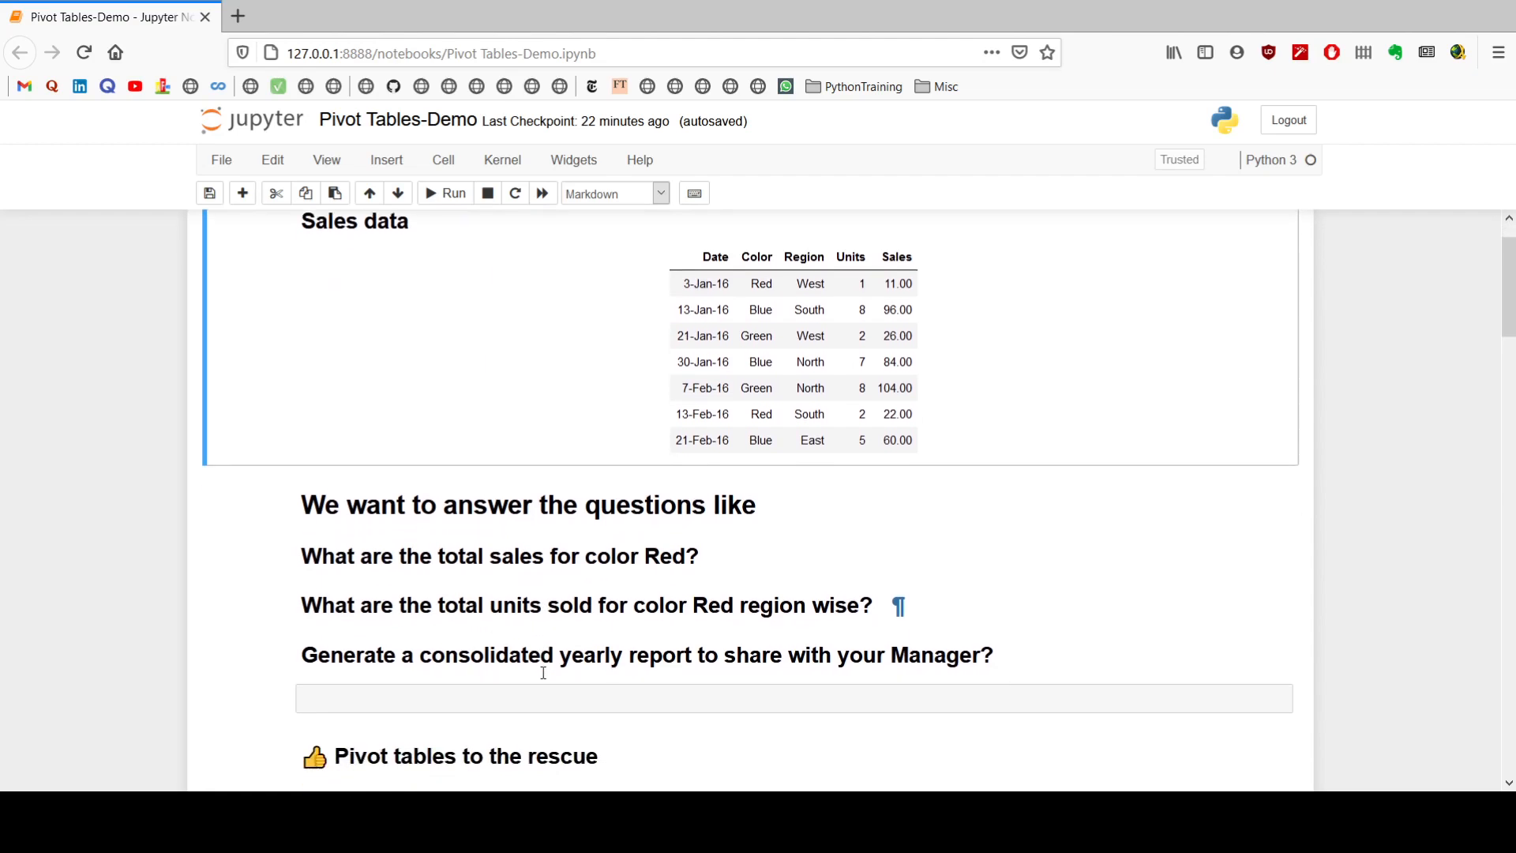
{"action": "scroll", "coordinate": [543, 675], "scroll_direction": "down", "scroll_amount": 1}
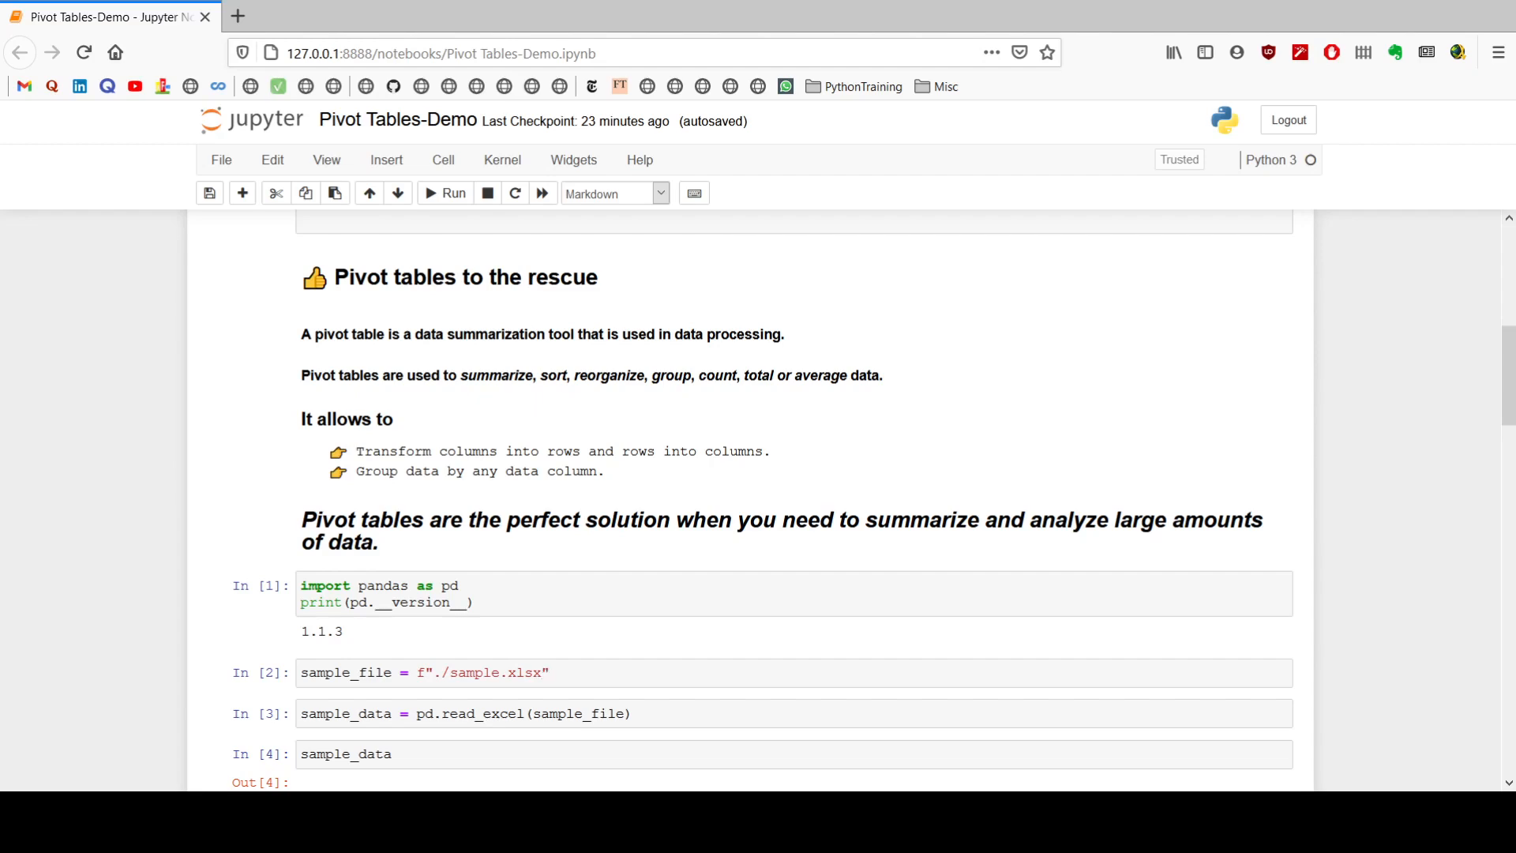
{"action": "left_click", "coordinate": [488, 585]}
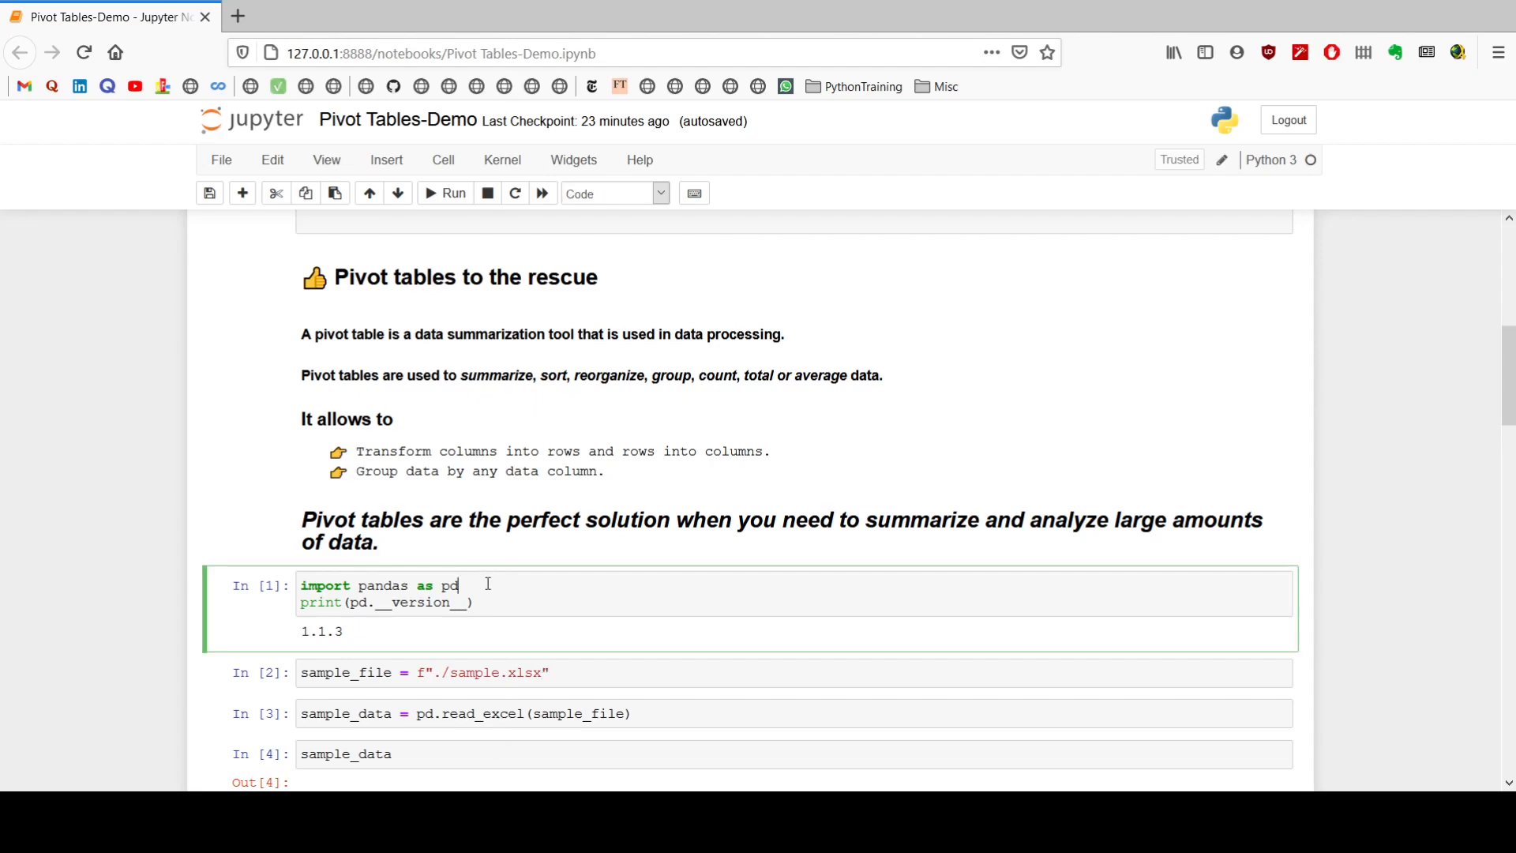
{"action": "key", "text": "shift+Return"}
Run the cells that set sample_file to ./sample.xlsx, read it into sample_data and display the DataFrame
{"action": "scroll", "coordinate": [488, 584], "scroll_direction": "down", "scroll_amount": 3}
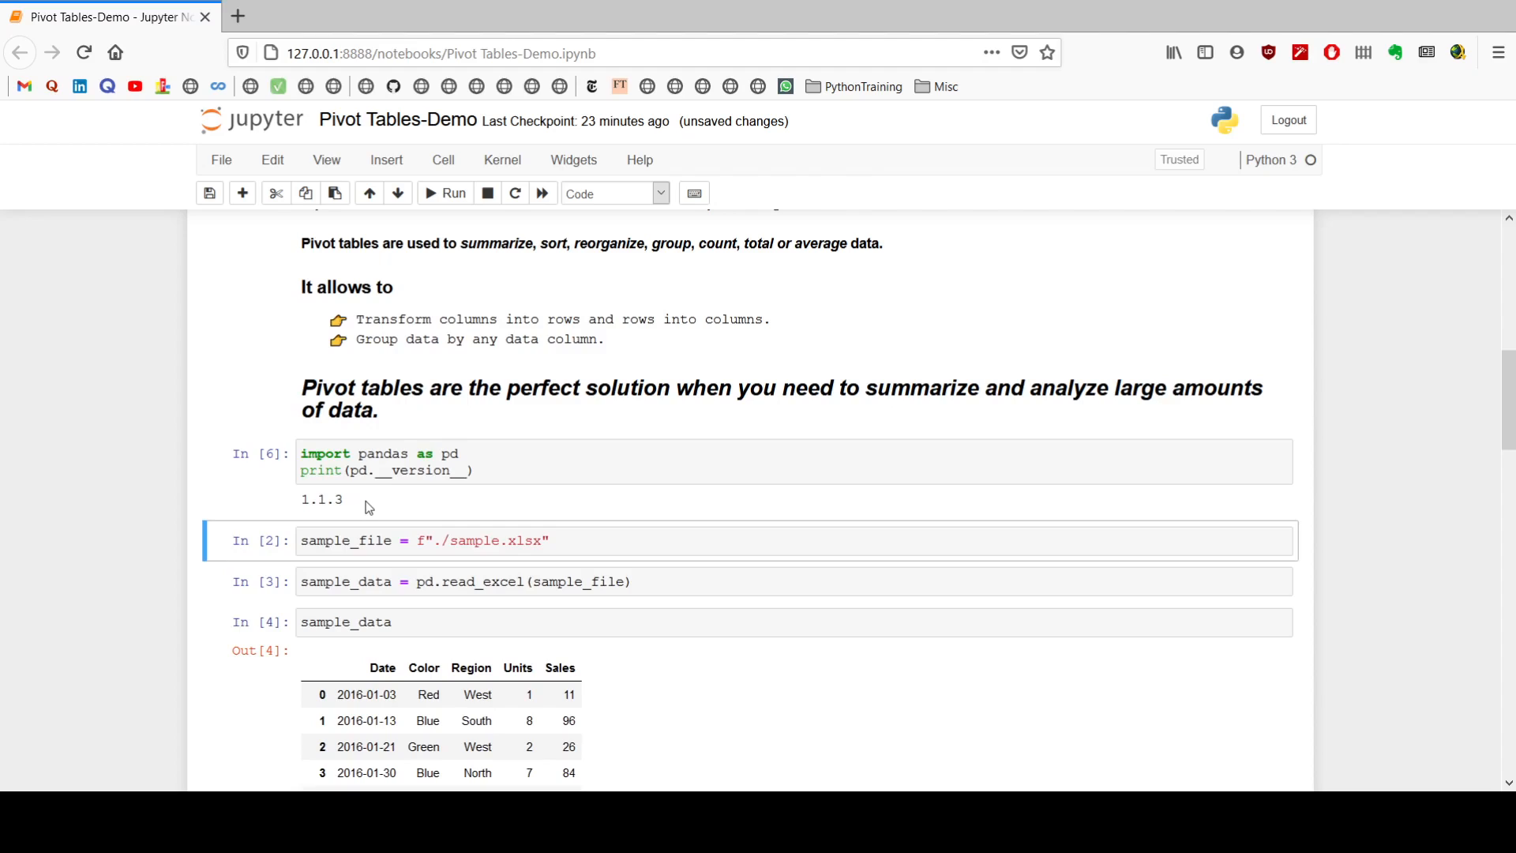
{"action": "left_click", "coordinate": [568, 547]}
{"action": "key", "text": "shift+Return"}
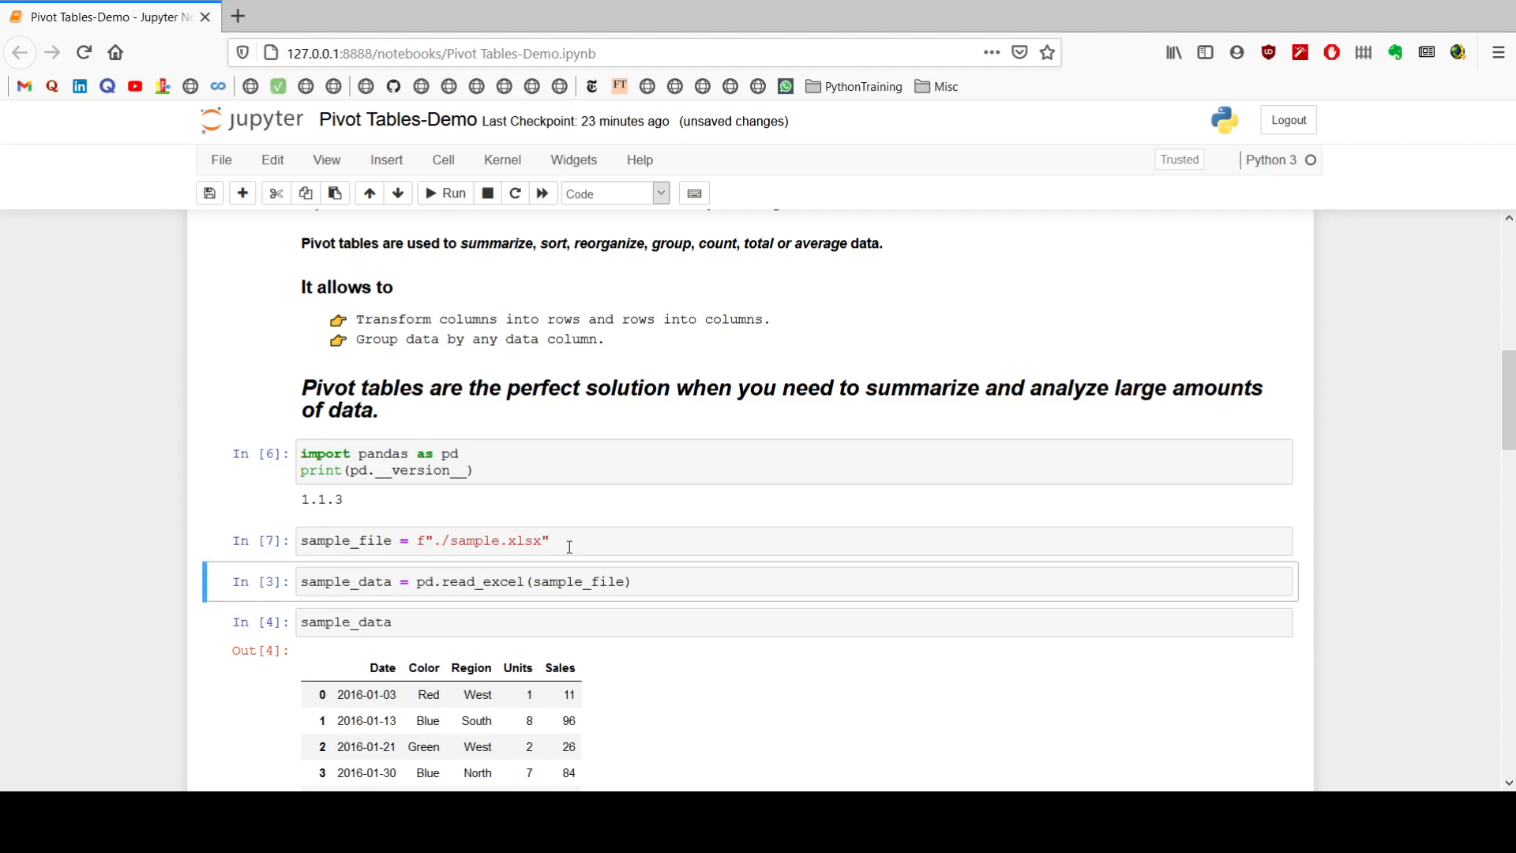
{"action": "key", "text": "shift+Return"}
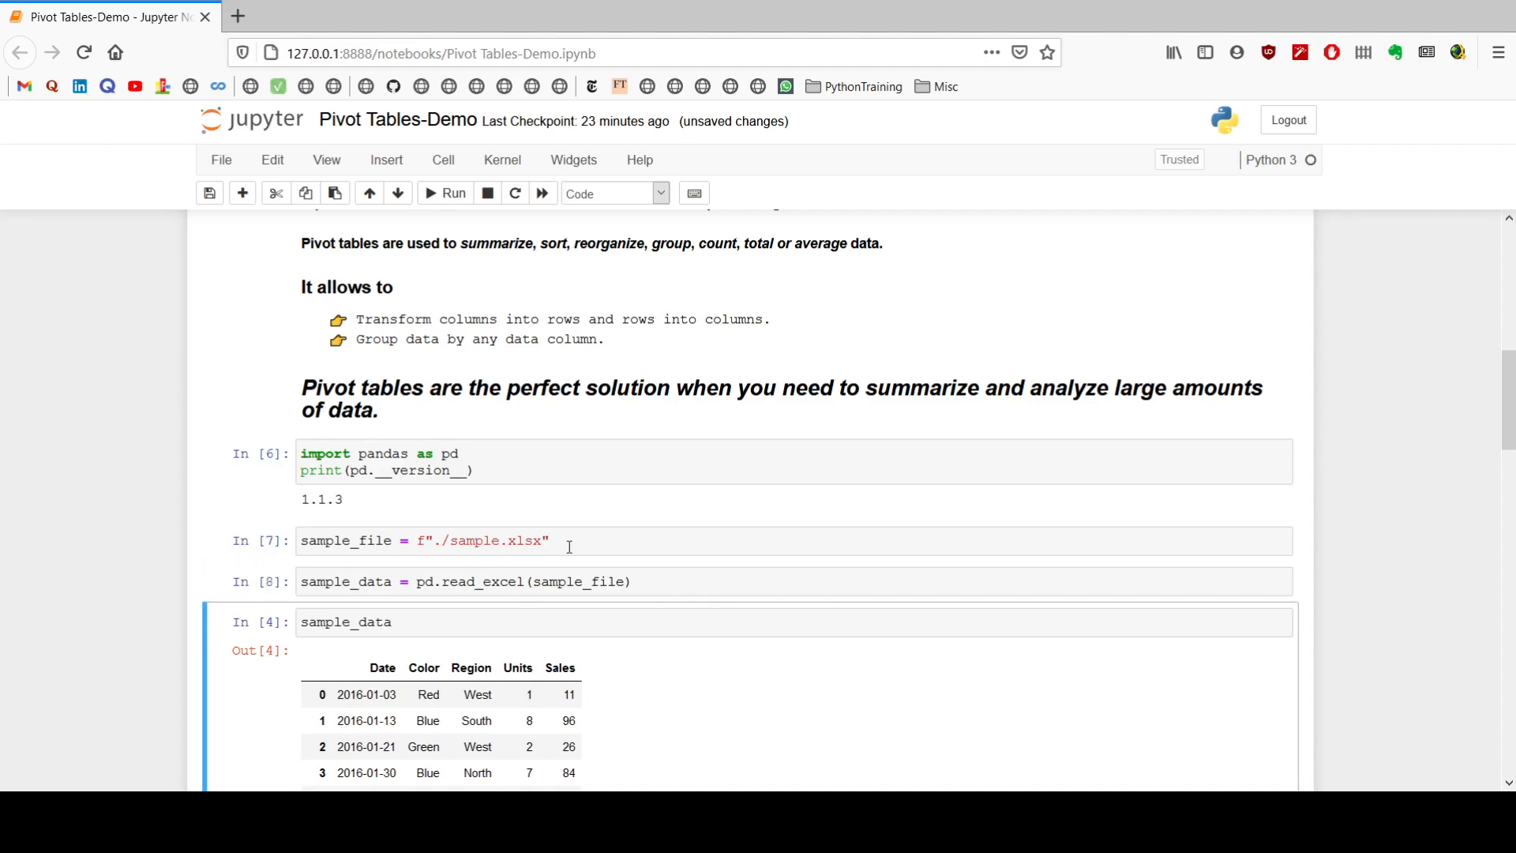
{"action": "key", "text": "shift+Return"}
{"action": "scroll", "coordinate": [569, 546], "scroll_direction": "down", "scroll_amount": 4}
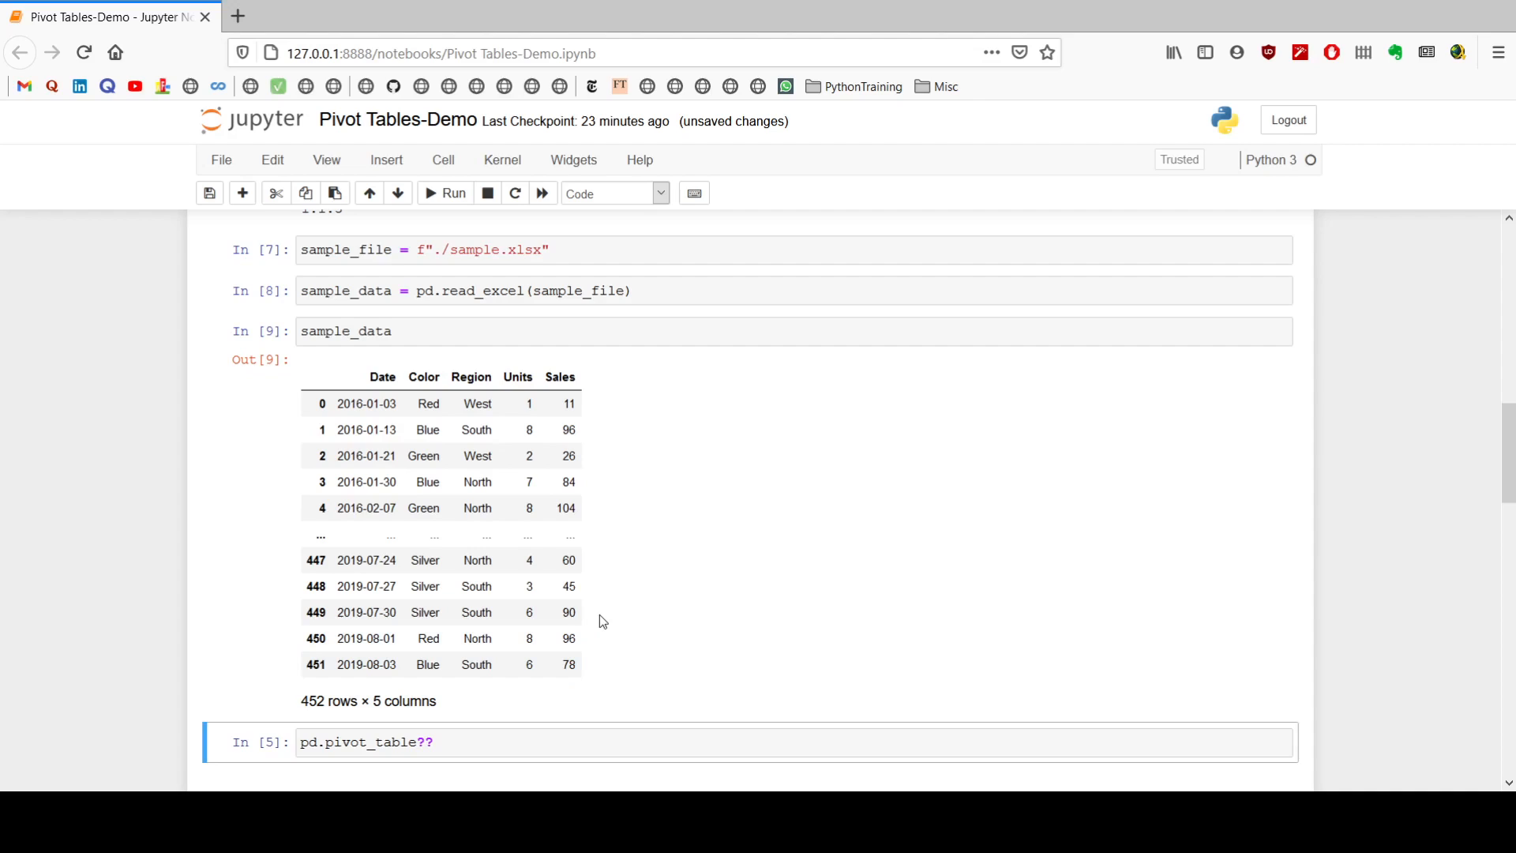
Run pd.pivot_table??, open its help in a separate page and examine the index and columns parameter descriptions
{"action": "left_click", "coordinate": [444, 742]}
{"action": "key", "text": "shift+Return"}
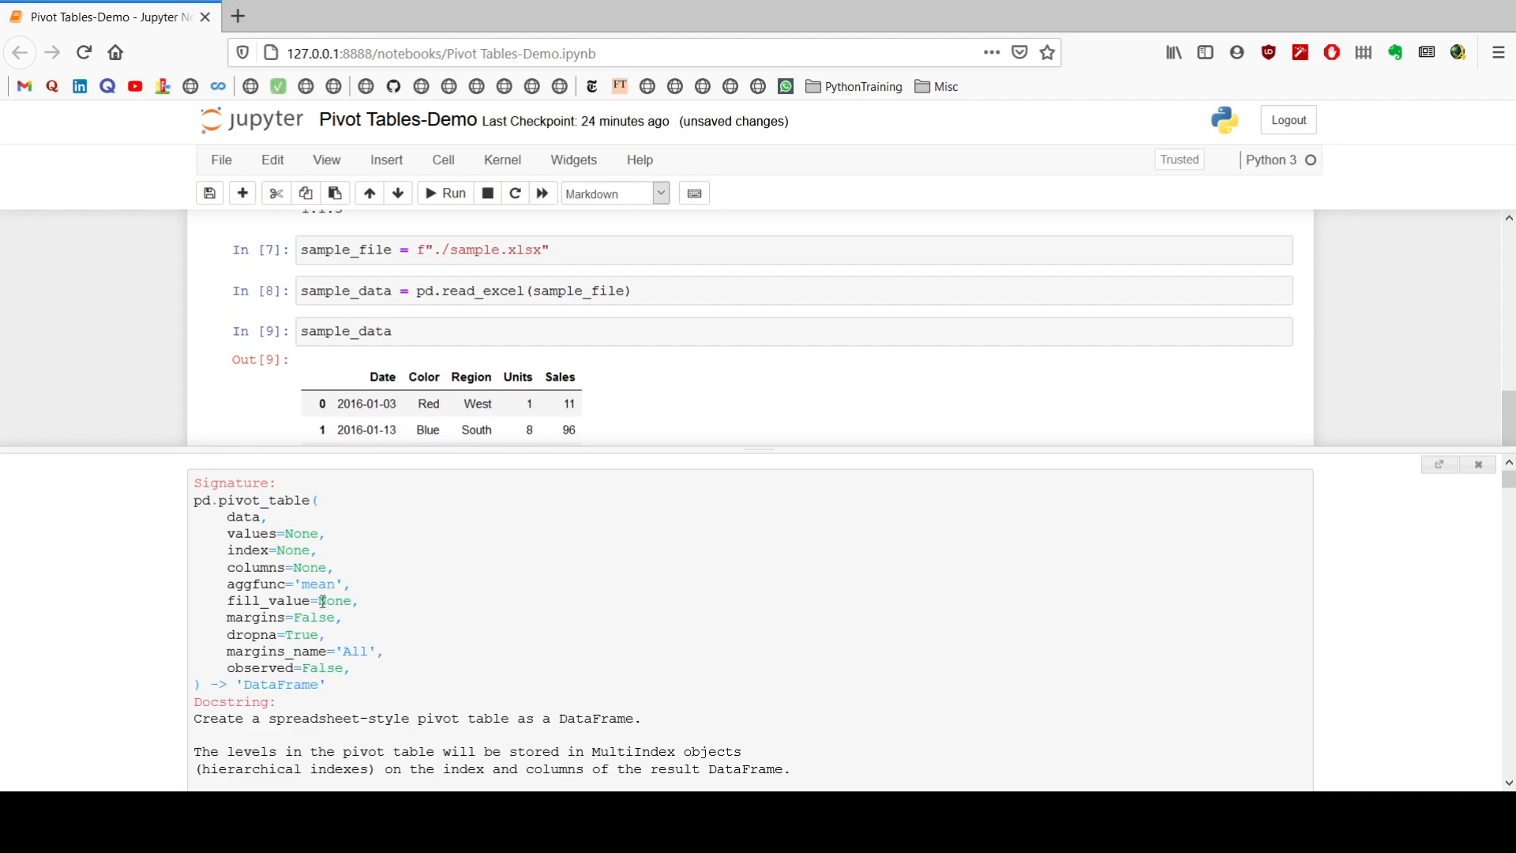
{"action": "scroll", "coordinate": [419, 683], "scroll_direction": "down", "scroll_amount": 1}
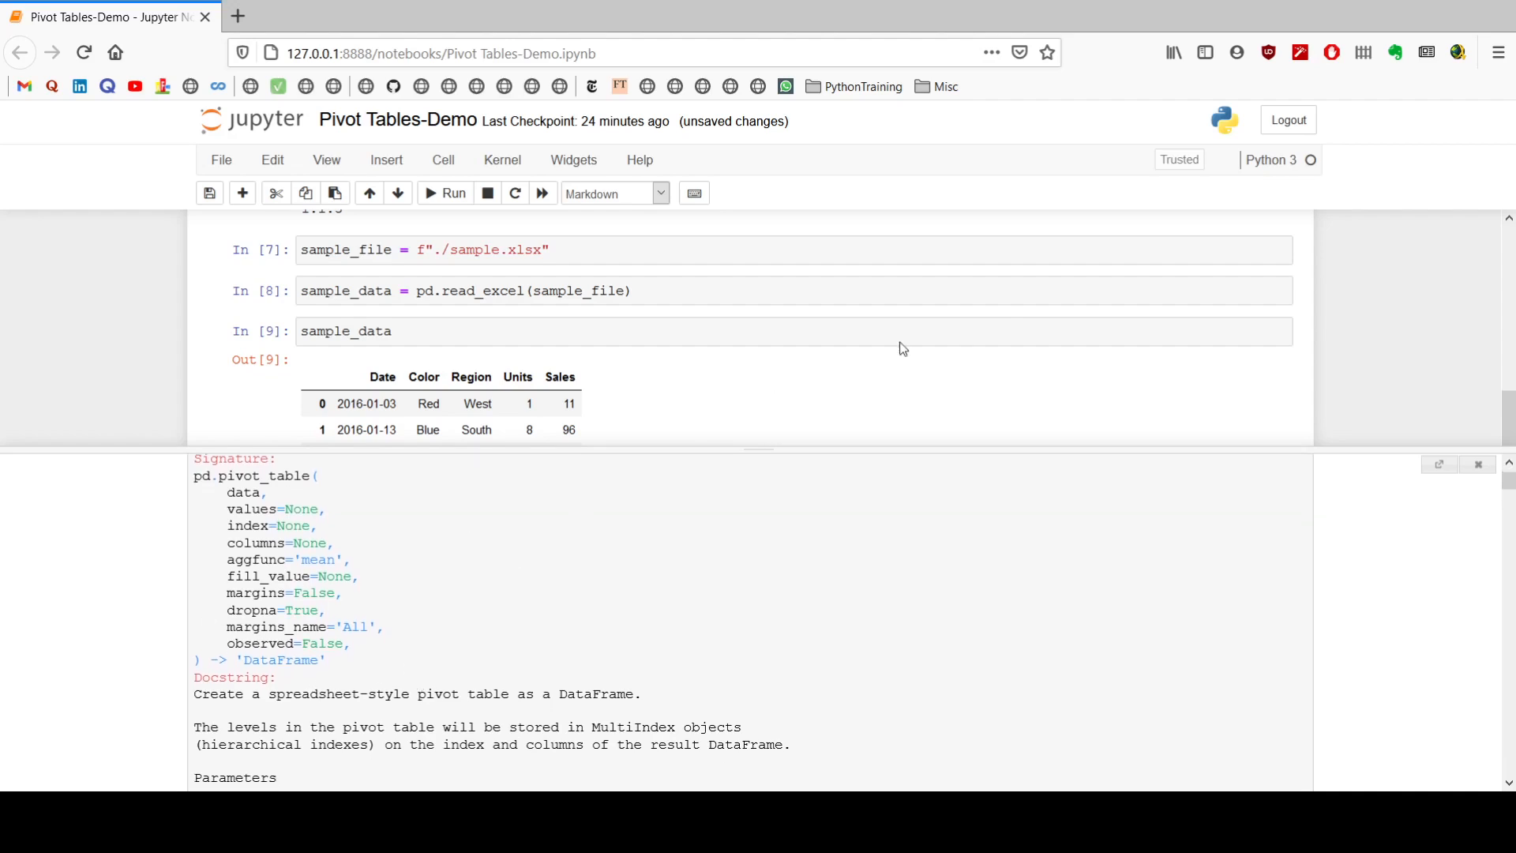
{"action": "left_click", "coordinate": [1437, 465]}
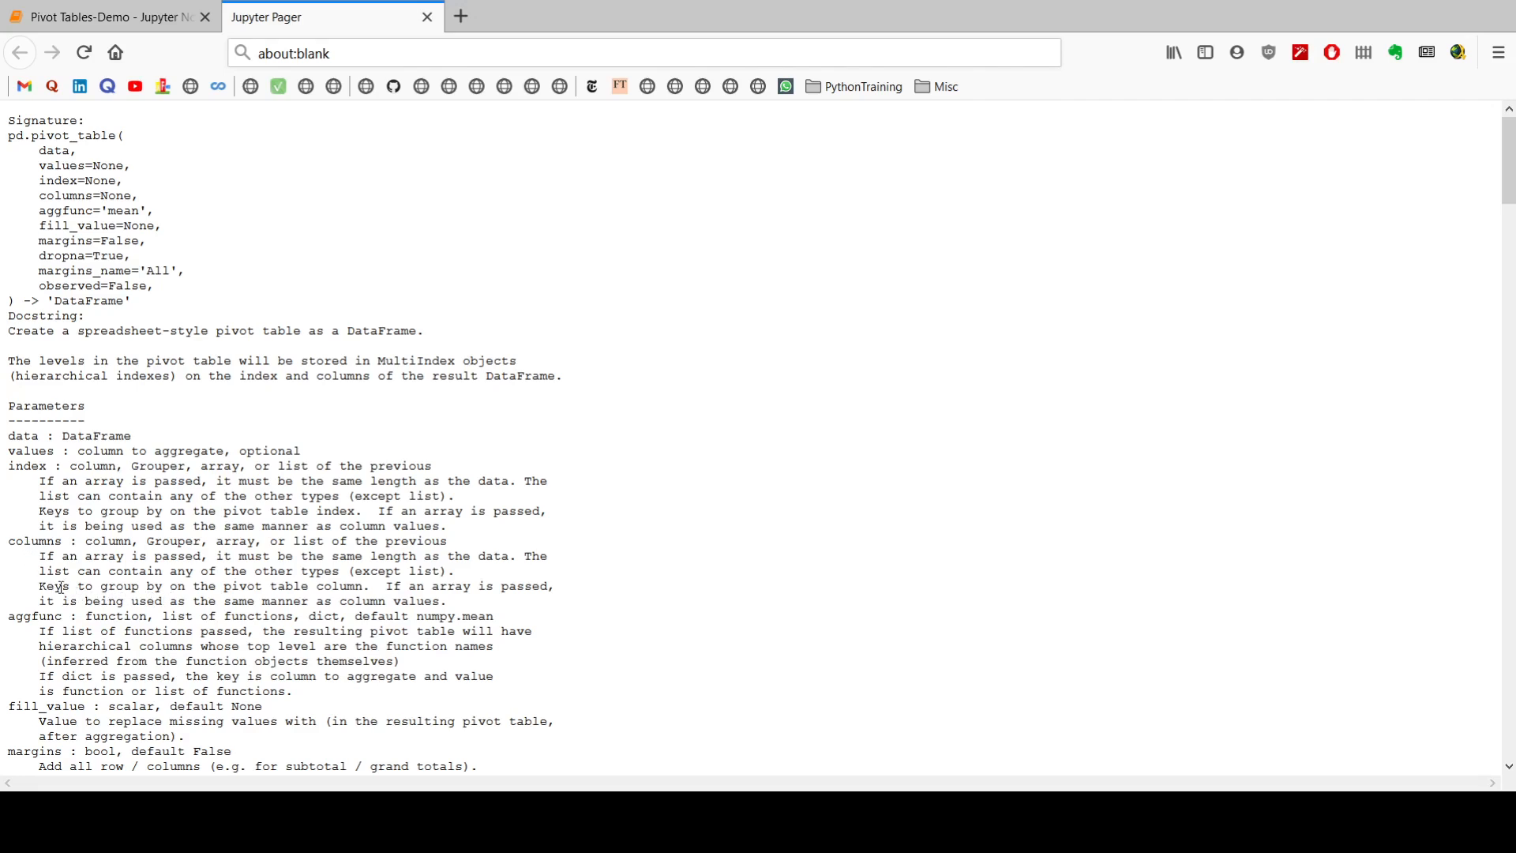
{"action": "left_click_drag", "start_coordinate": [41, 586], "coordinate": [377, 587]}
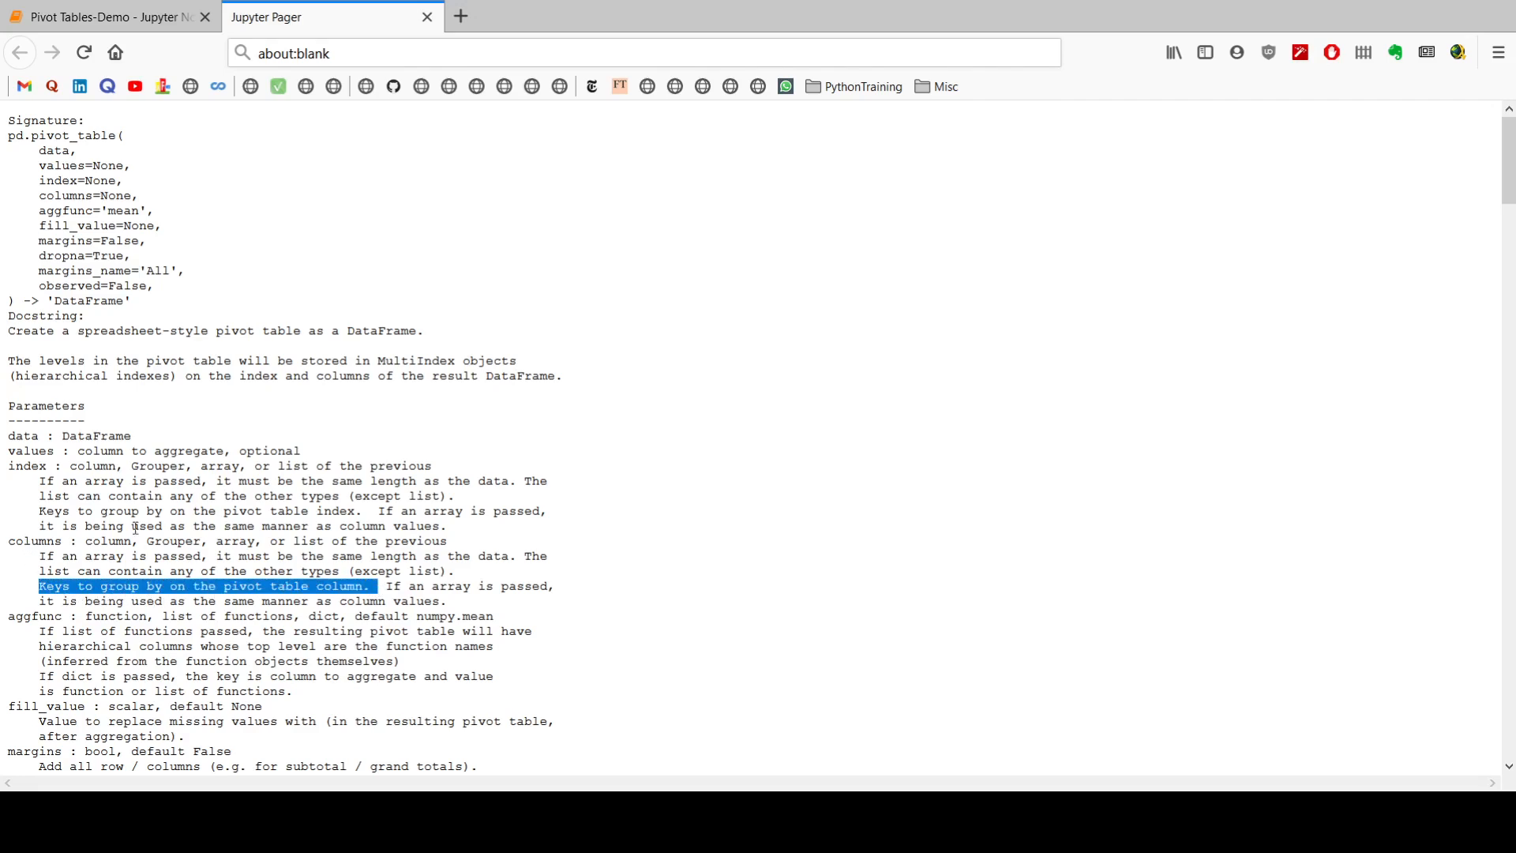
{"action": "left_click_drag", "start_coordinate": [32, 511], "coordinate": [371, 526]}
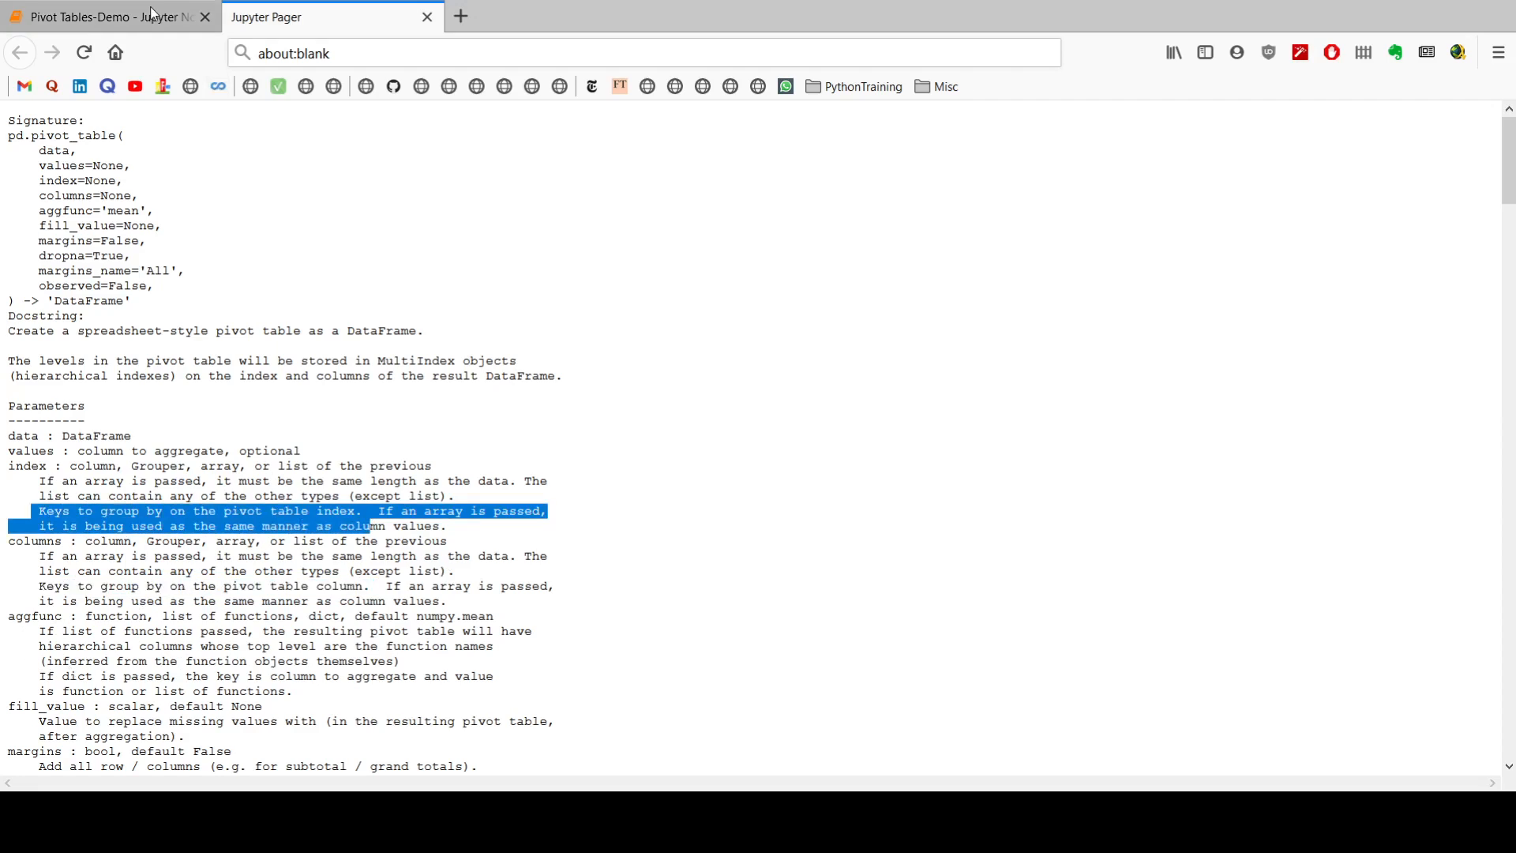
Back in the notebook, begin the first question's empty code cell with color_summary = pd.pivot_table()
{"action": "left_click", "coordinate": [122, 24]}
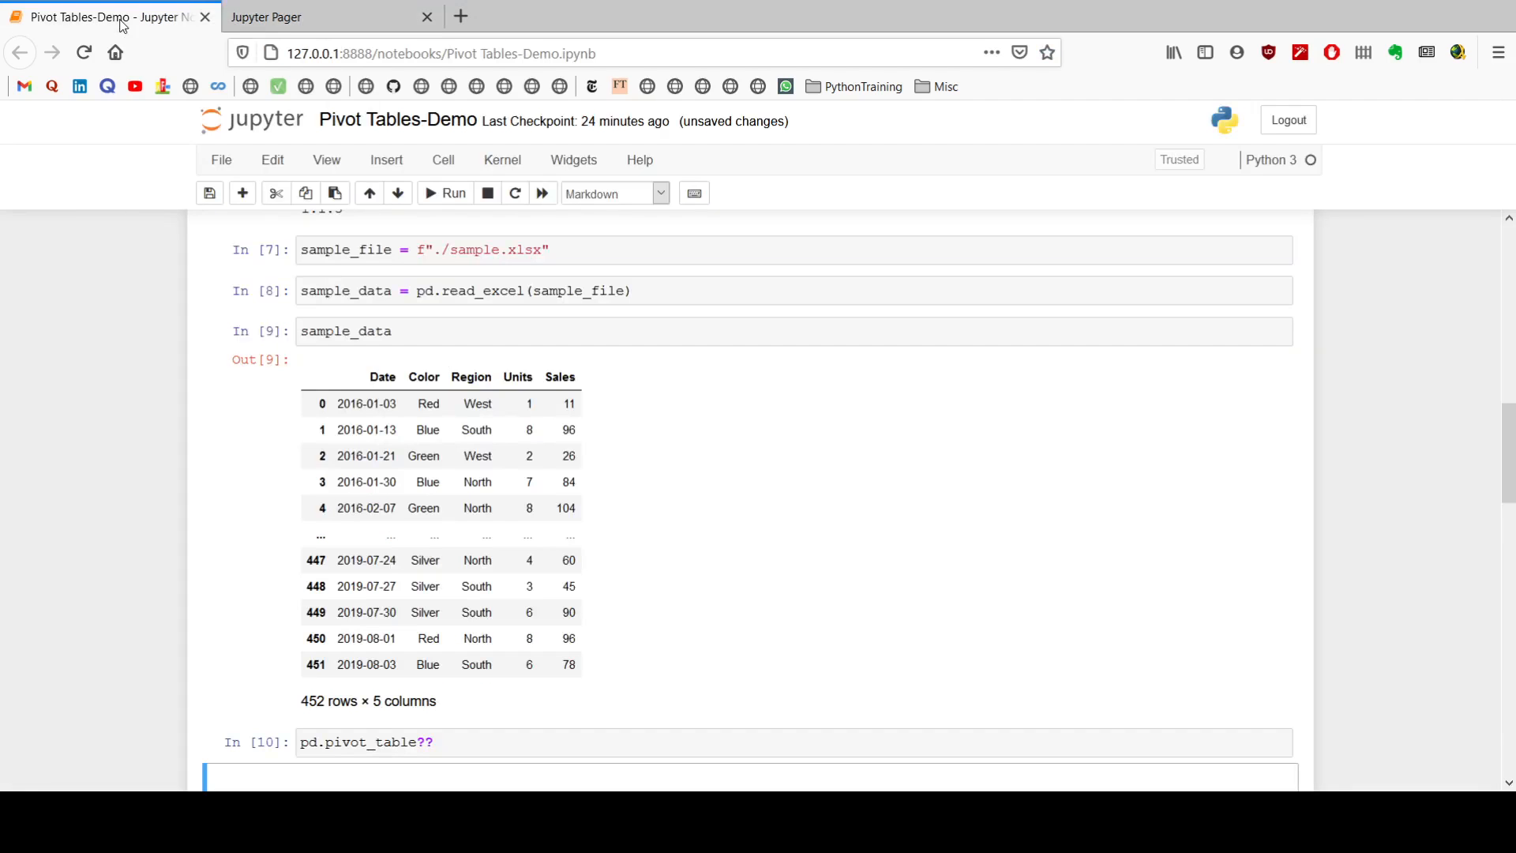
{"action": "scroll", "coordinate": [499, 502], "scroll_direction": "down", "scroll_amount": 3}
{"action": "scroll", "coordinate": [499, 505], "scroll_direction": "down", "scroll_amount": 2}
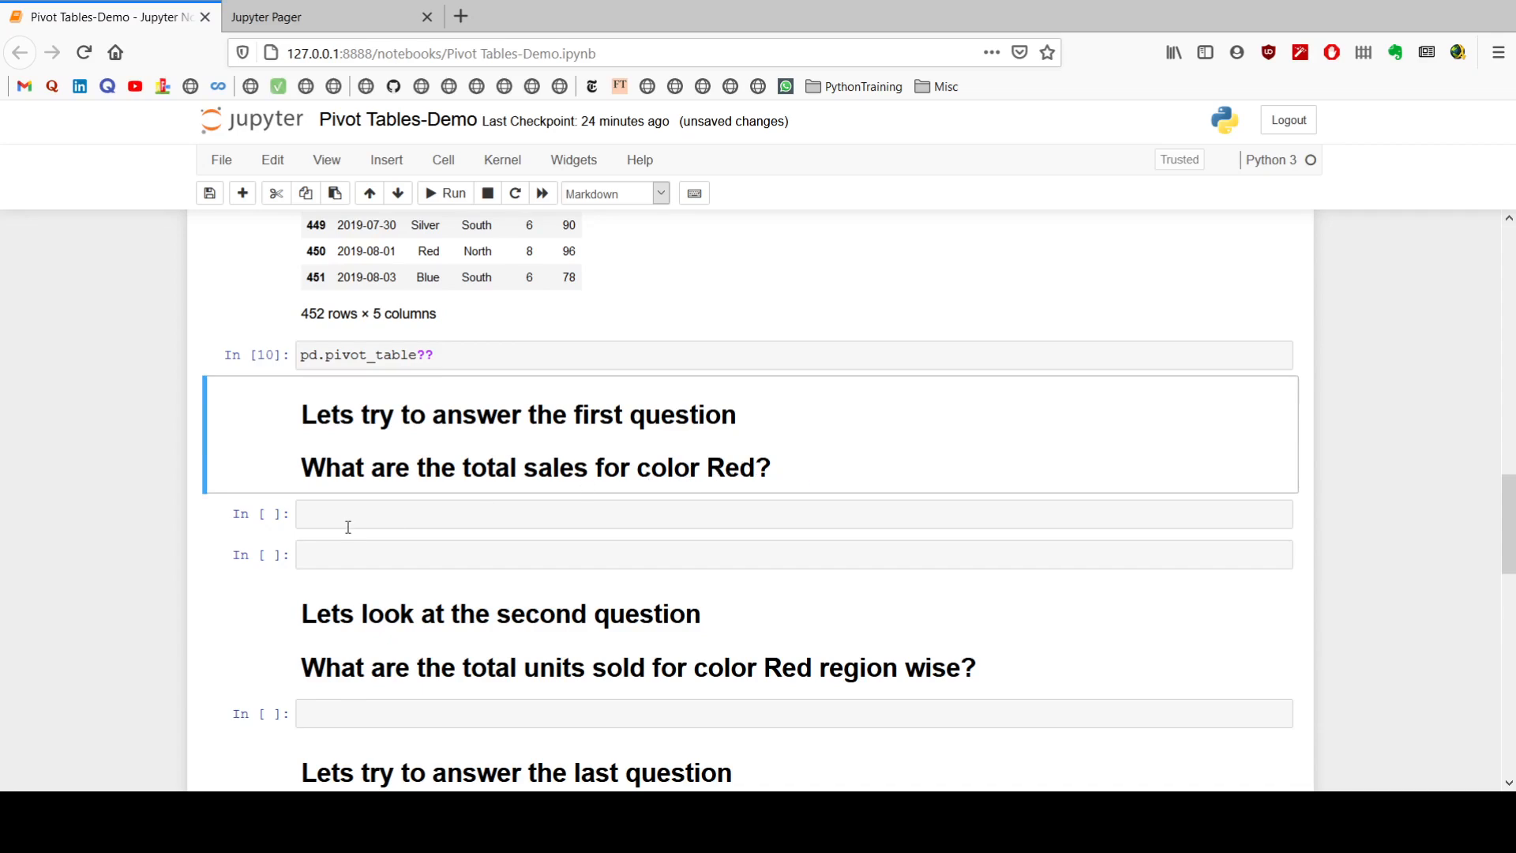
{"action": "left_click", "coordinate": [322, 521]}
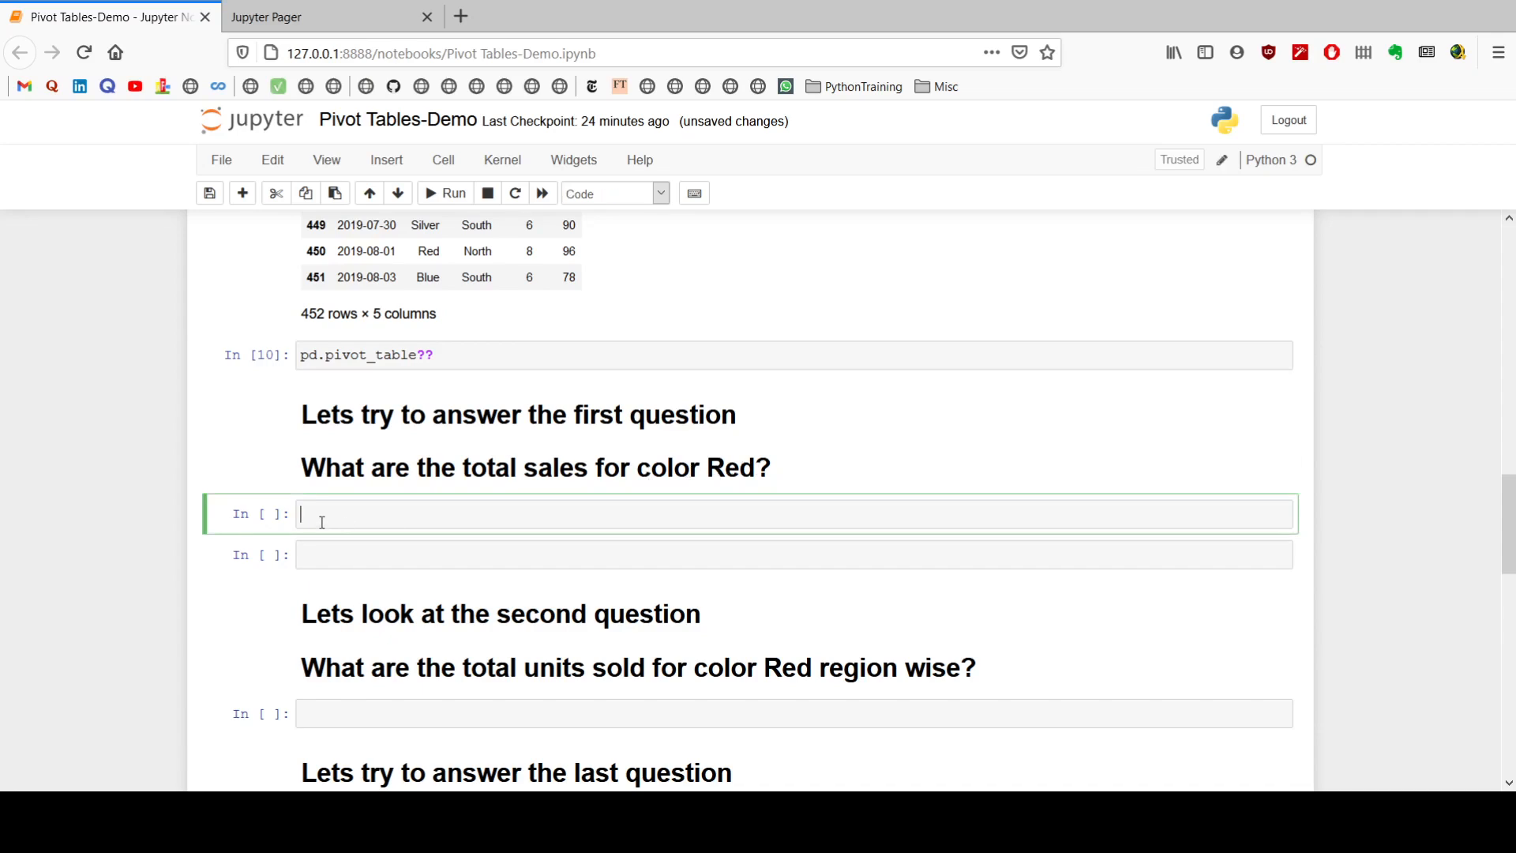
{"action": "type", "text": "color_summary = pd.piv"}
{"action": "key", "text": "Tab"}
{"action": "key", "text": "Down"}
{"action": "key", "text": "Return"}
{"action": "type", "text": "("}
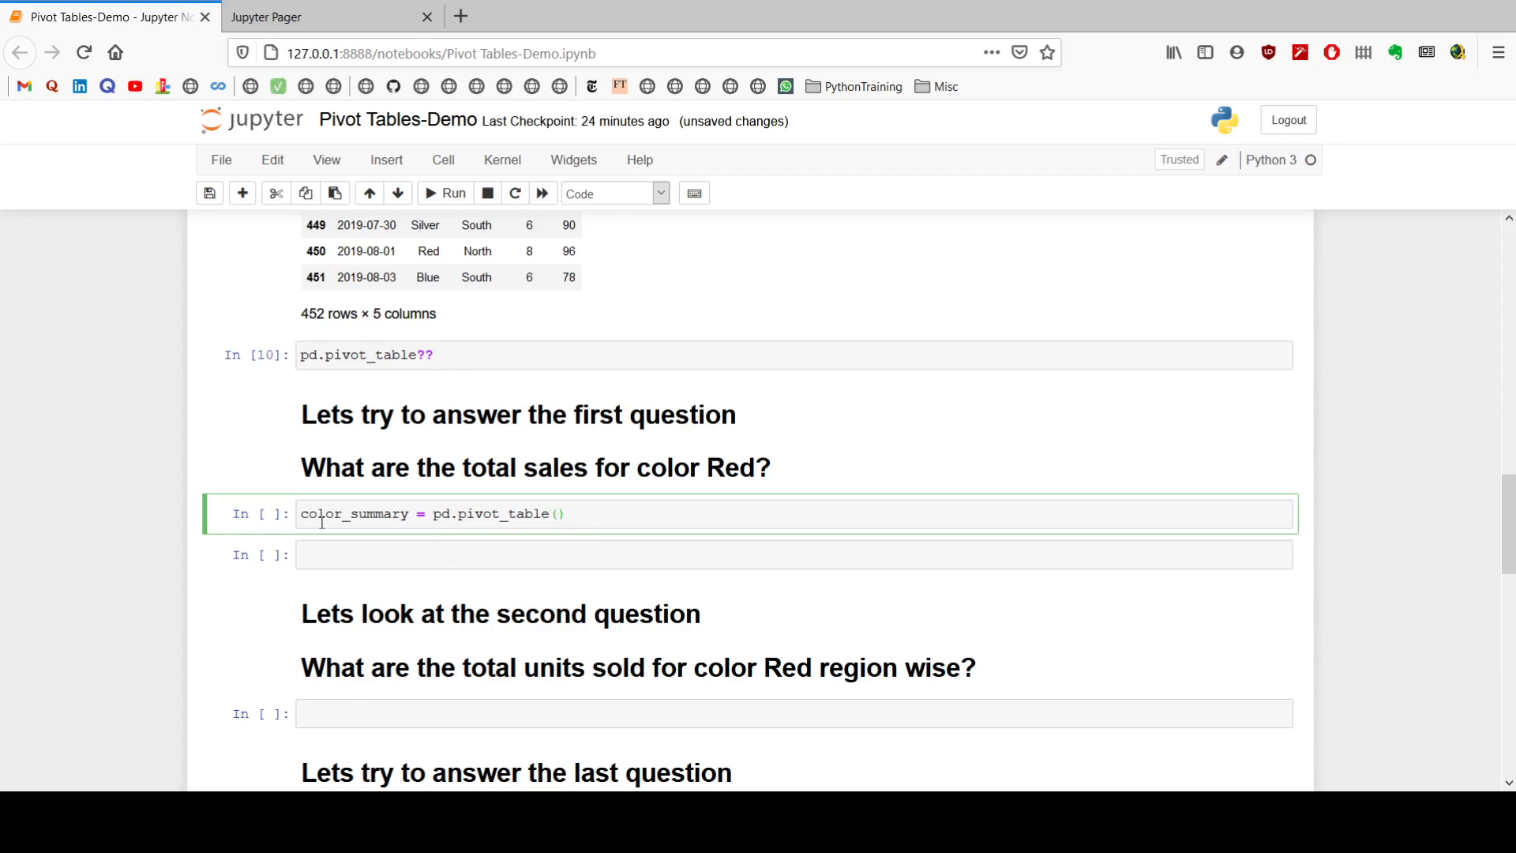
Pass sample_data as the first argument of the color_summary pivot table call
{"action": "scroll", "coordinate": [399, 402], "scroll_direction": "up", "scroll_amount": 2}
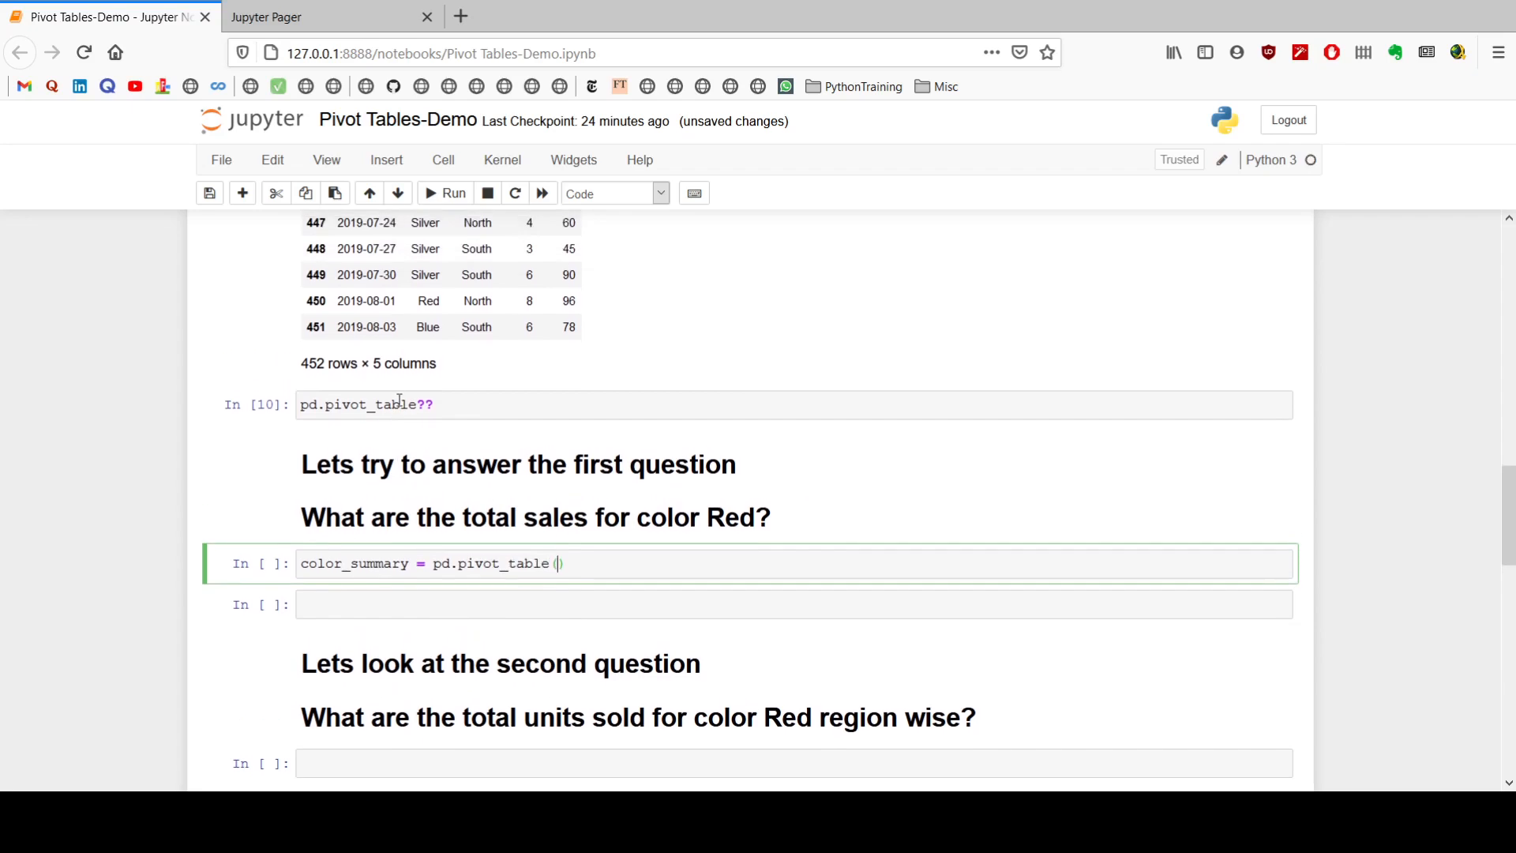
{"action": "scroll", "coordinate": [399, 399], "scroll_direction": "up", "scroll_amount": 2}
{"action": "scroll", "coordinate": [400, 400], "scroll_direction": "down", "scroll_amount": 2}
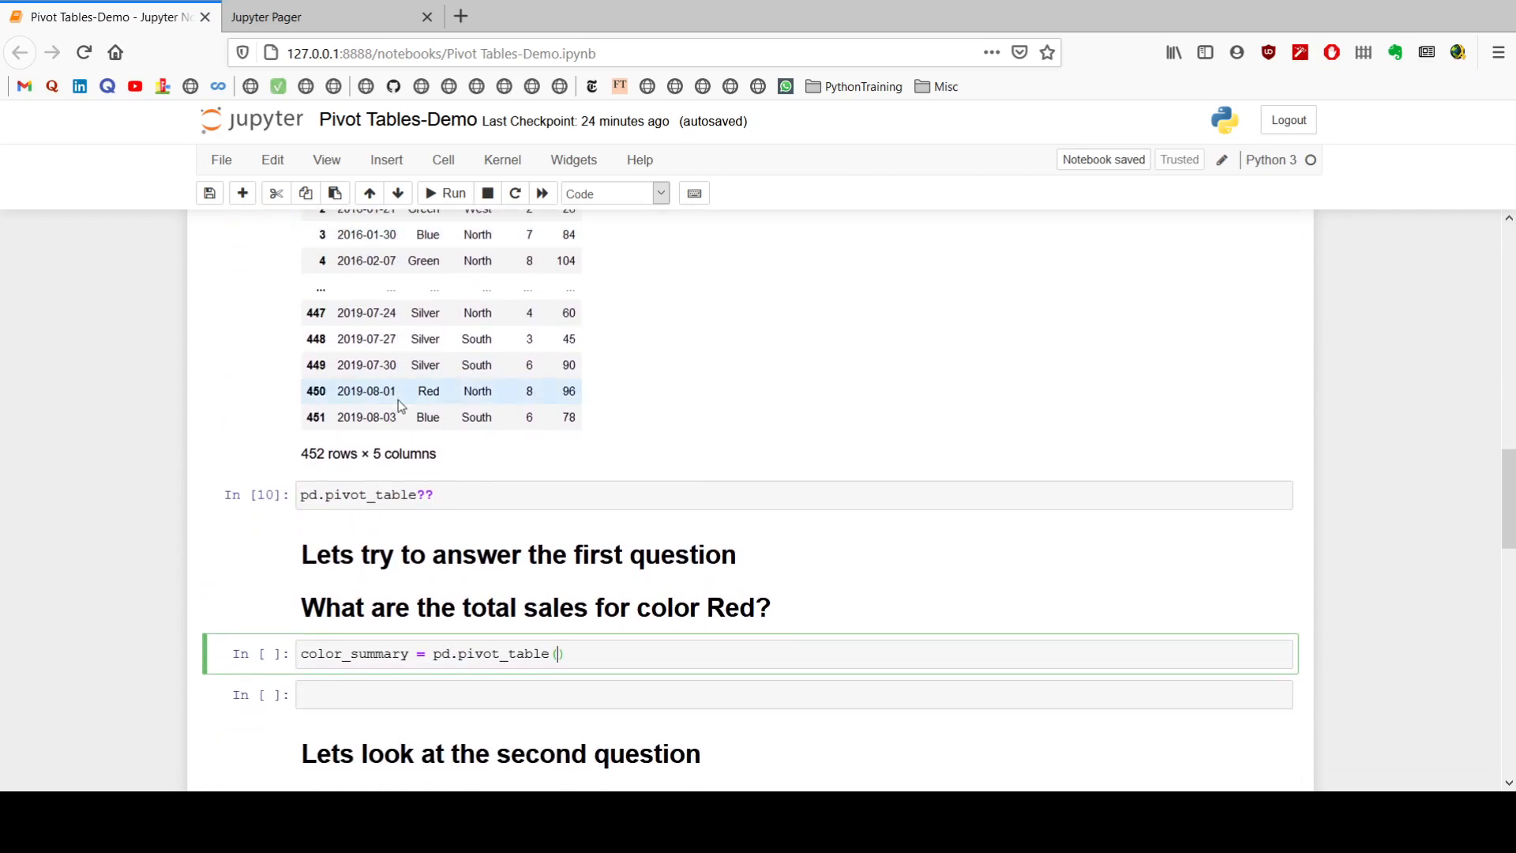
{"action": "type", "text": "samp"}
{"action": "key", "text": "Tab"}
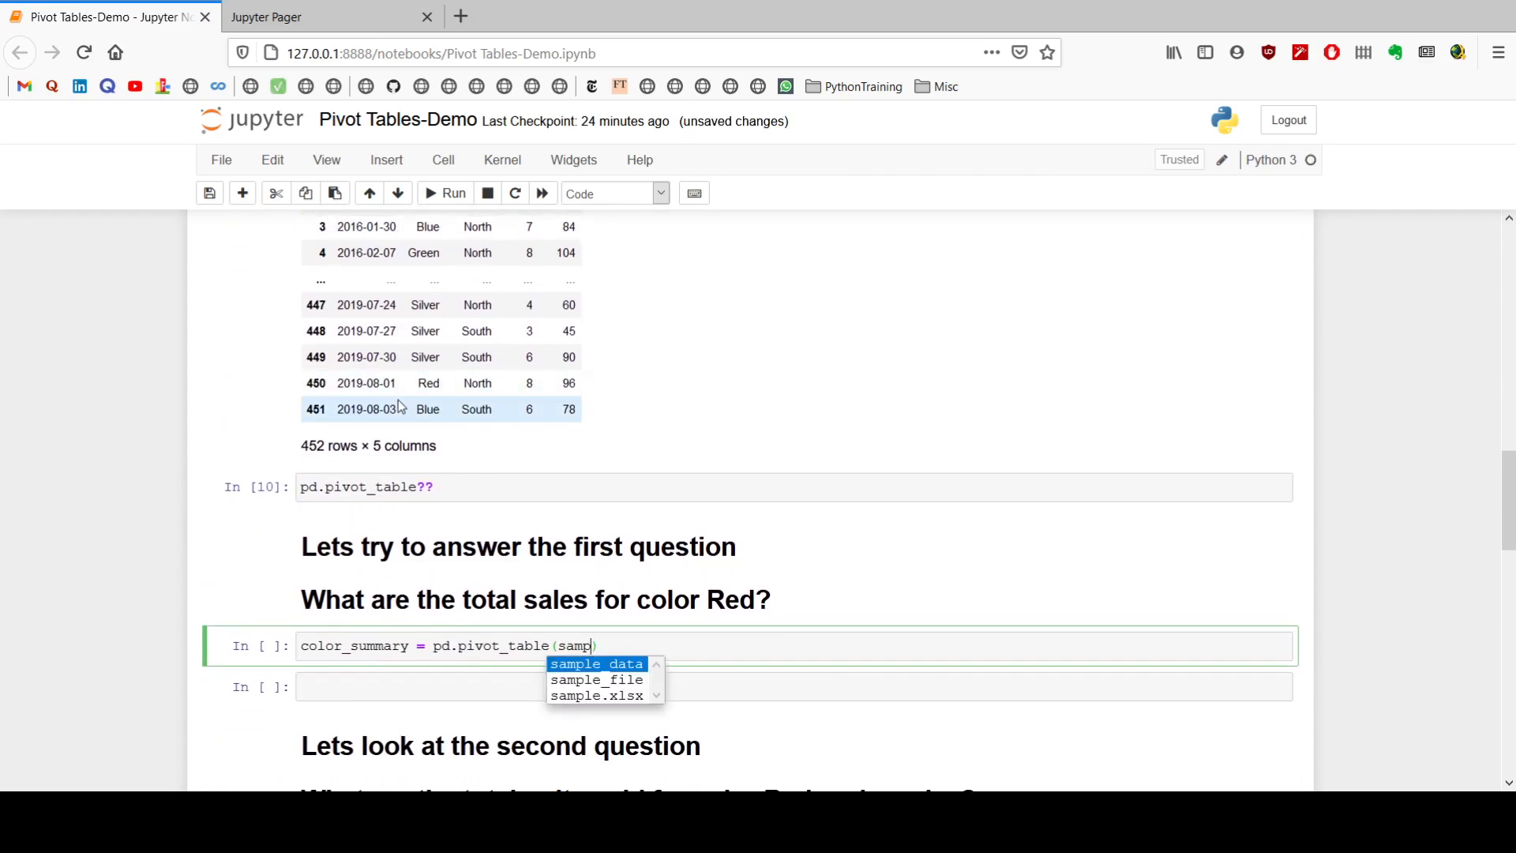
{"action": "key", "text": "Return"}
{"action": "type", "text": ","}
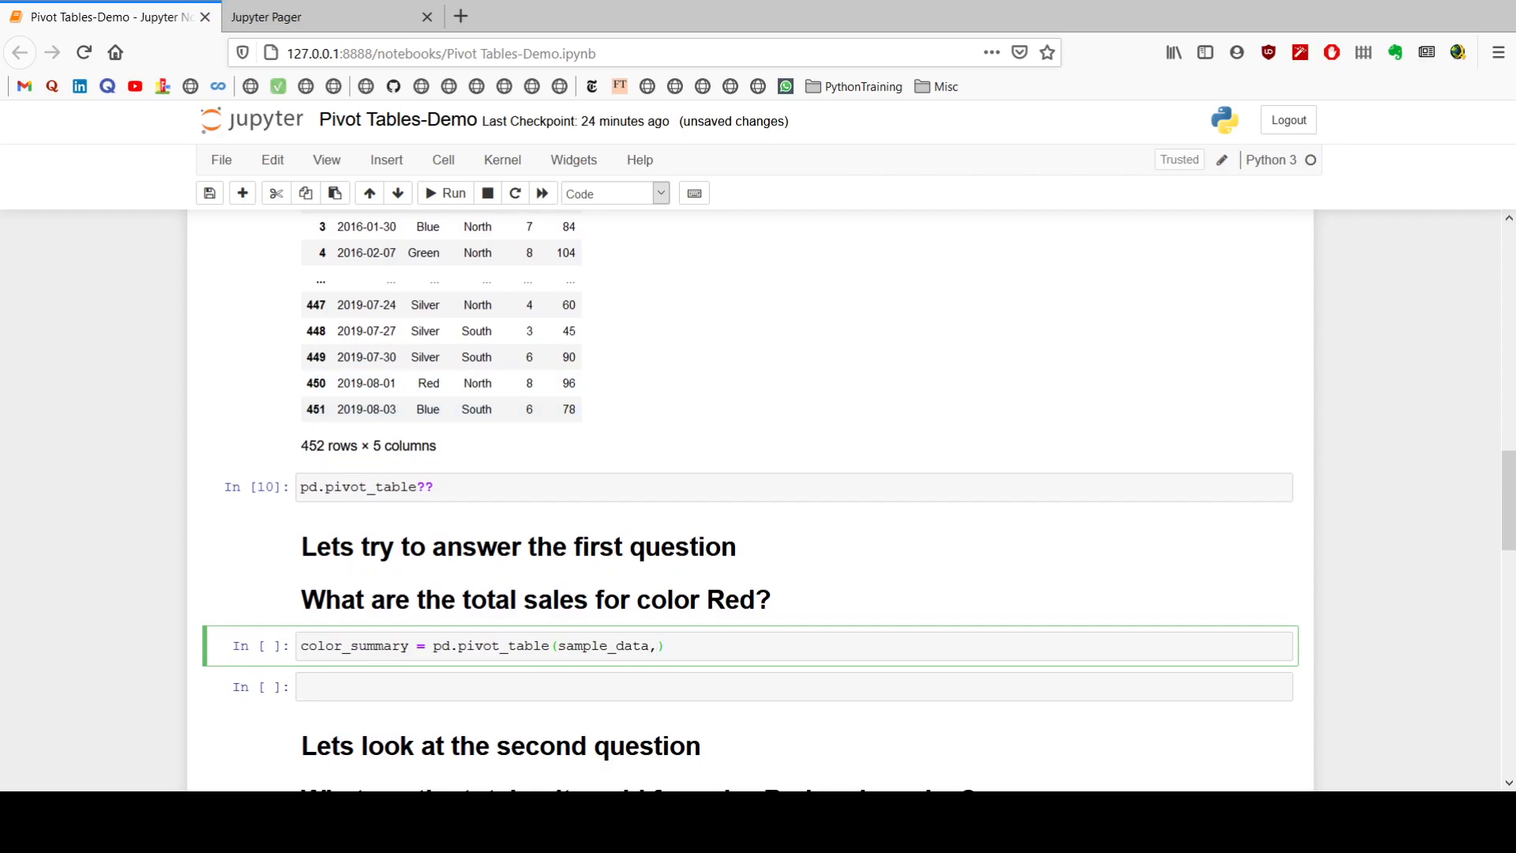
Check the pivot_table signature in the help page and add the argument values=['Sales'] to the color_summary call
{"action": "left_click", "coordinate": [312, 23]}
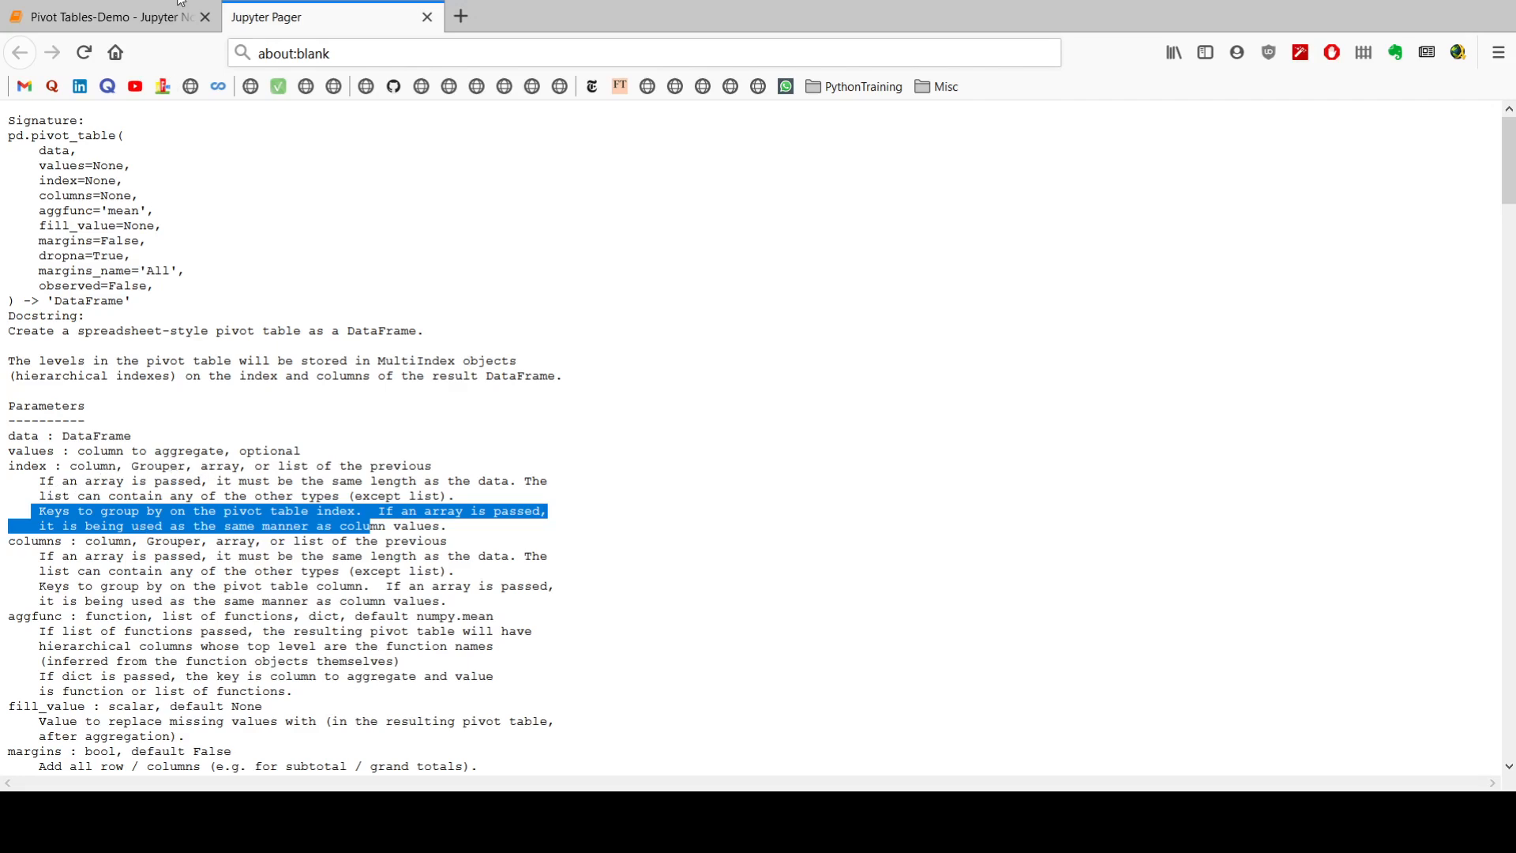
{"action": "left_click", "coordinate": [165, 17]}
{"action": "type", "text": "values=['"}
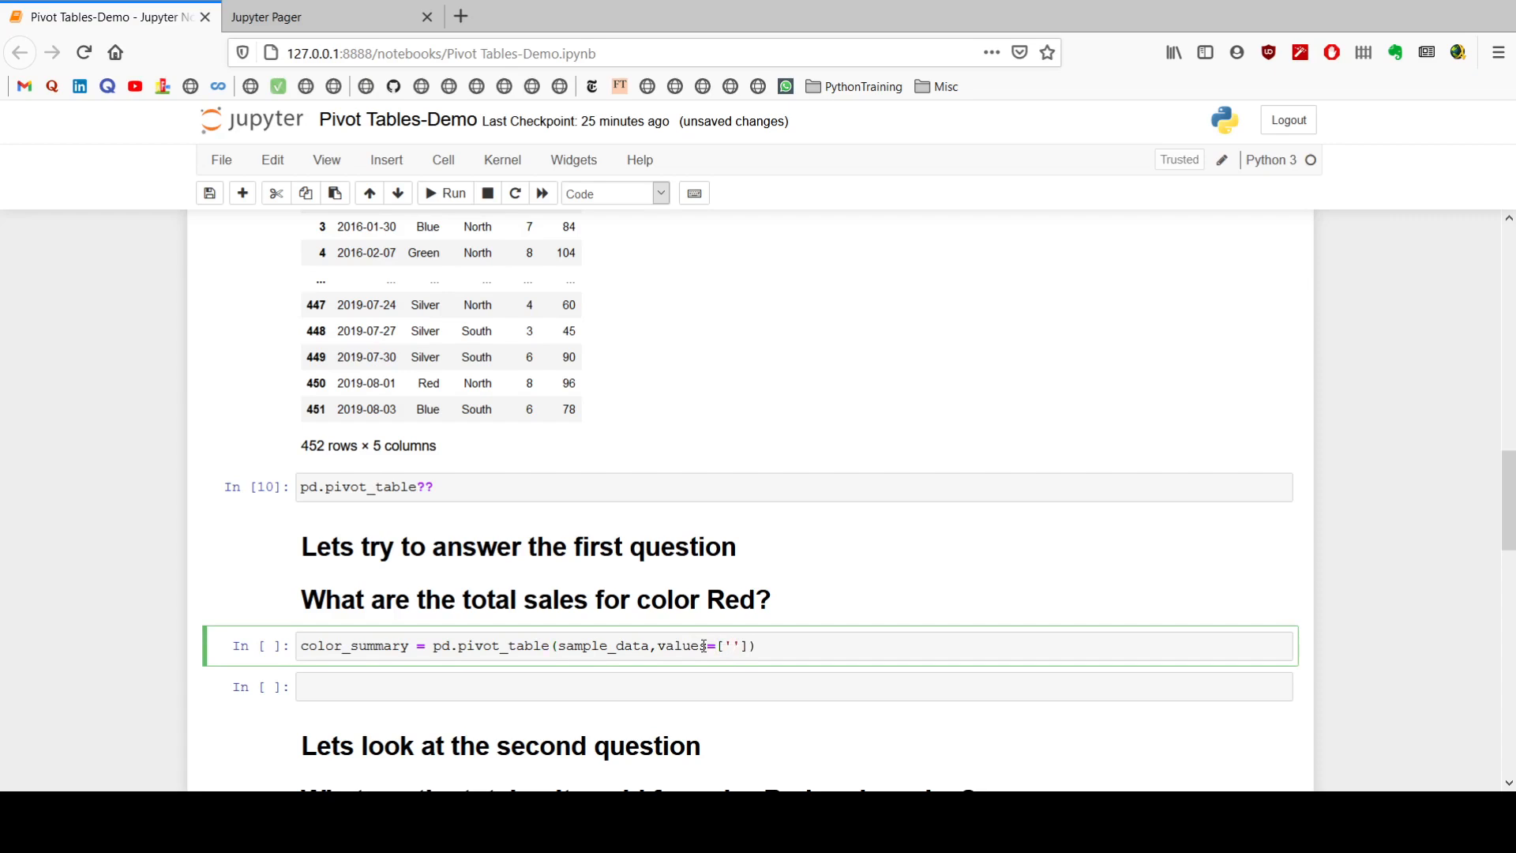
{"action": "scroll", "coordinate": [703, 646], "scroll_direction": "down", "scroll_amount": 1}
{"action": "scroll", "coordinate": [703, 646], "scroll_direction": "up", "scroll_amount": 3}
{"action": "scroll", "coordinate": [705, 649], "scroll_direction": "down", "scroll_amount": 1}
{"action": "scroll", "coordinate": [704, 651], "scroll_direction": "down", "scroll_amount": 1}
{"action": "type", "text": "Sales']"}
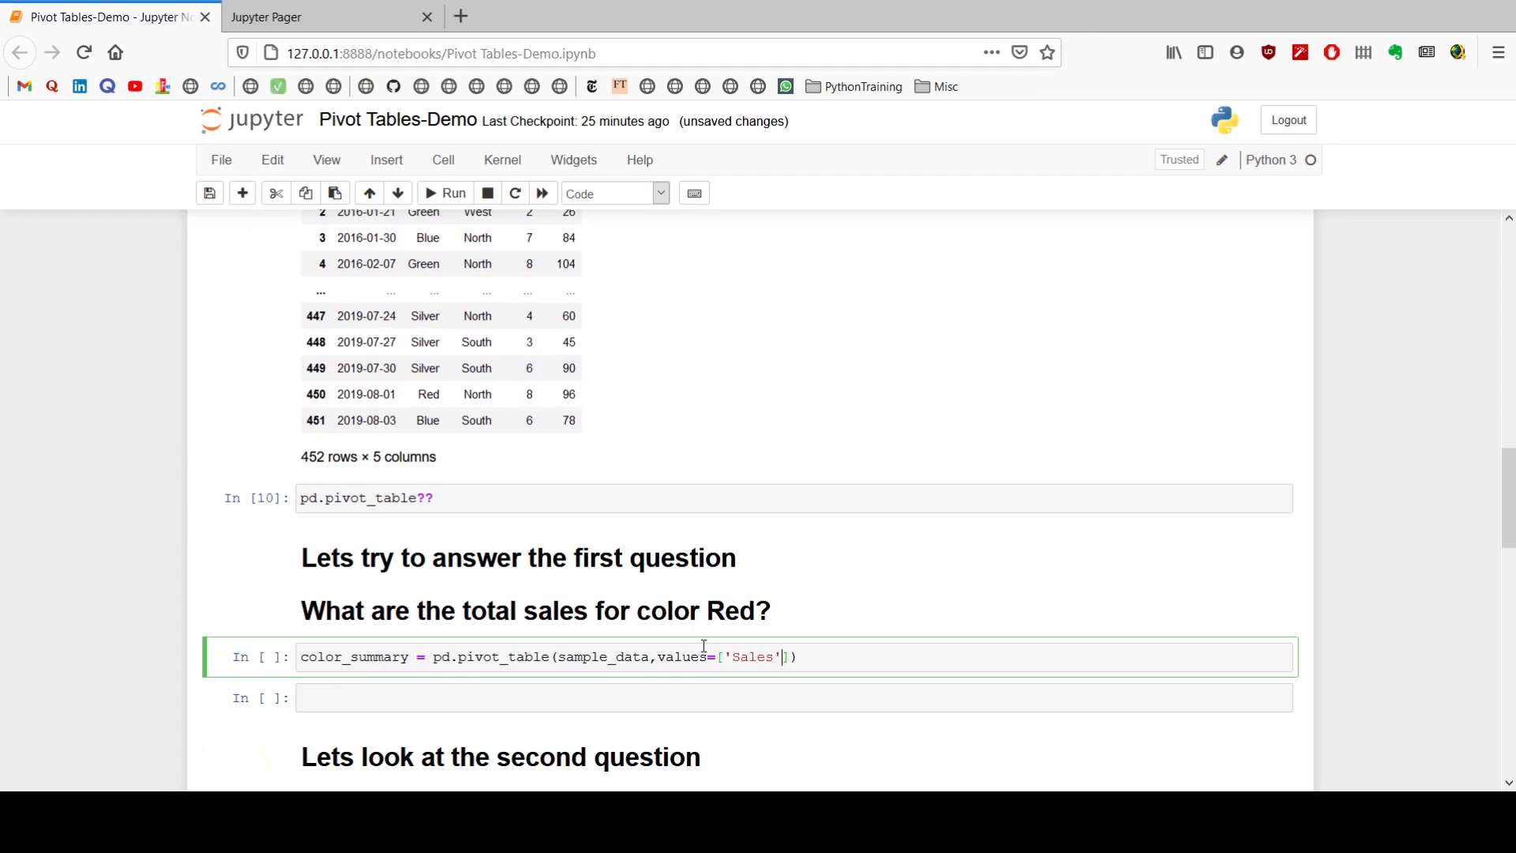
{"action": "type", "text": ","}
Add index=['Color'] to the color_summary pivot table call, correct the brackets and run the cell
{"action": "scroll", "coordinate": [650, 492], "scroll_direction": "up", "scroll_amount": 2}
{"action": "scroll", "coordinate": [647, 486], "scroll_direction": "up", "scroll_amount": 1}
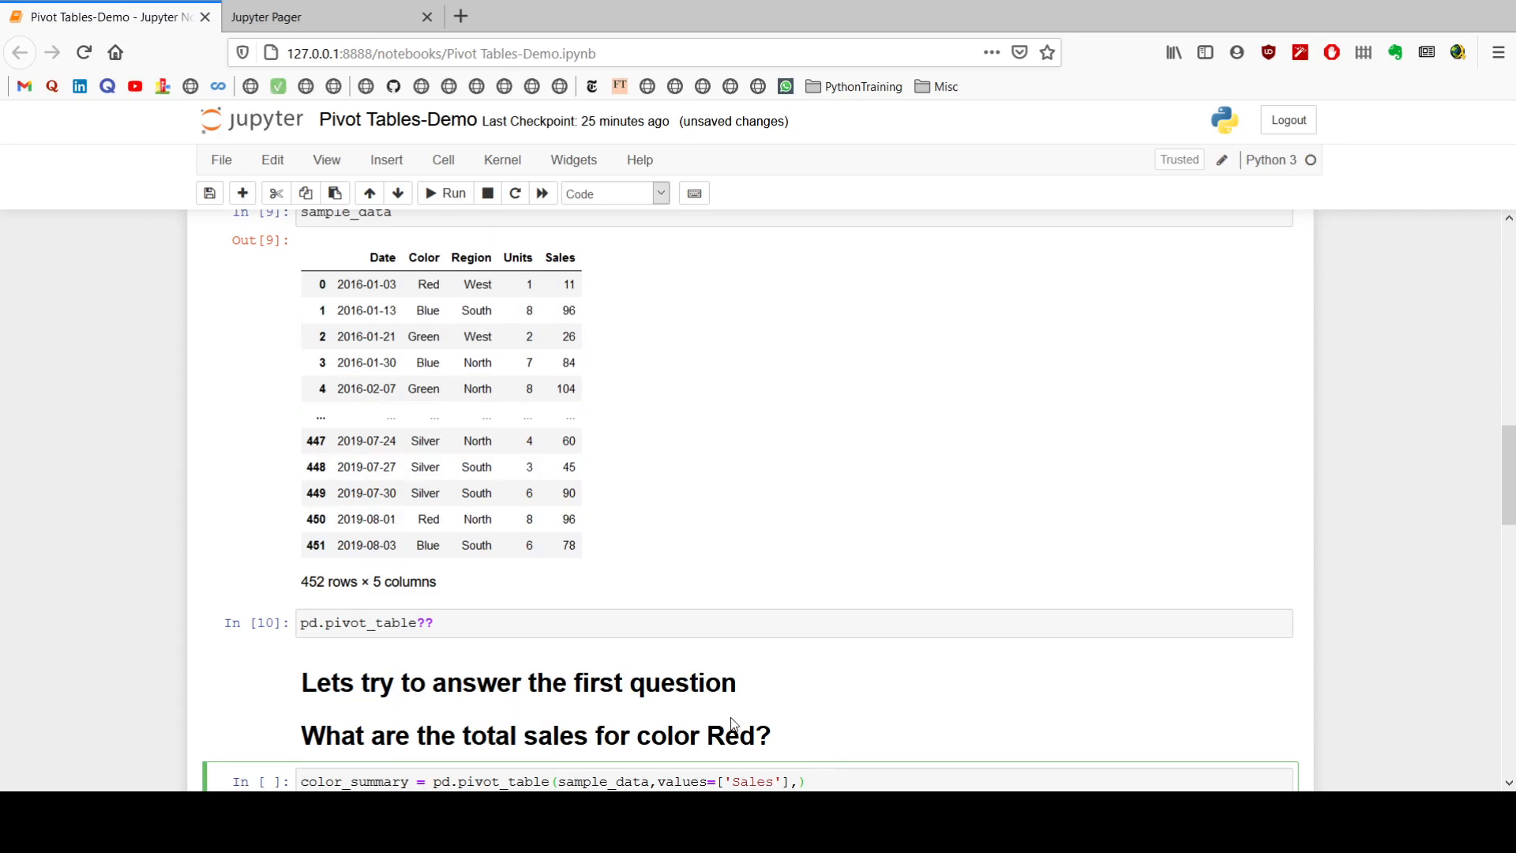
{"action": "scroll", "coordinate": [480, 404], "scroll_direction": "down", "scroll_amount": 1}
{"action": "type", "text": "index="}
{"action": "type", "text": "'COl"}
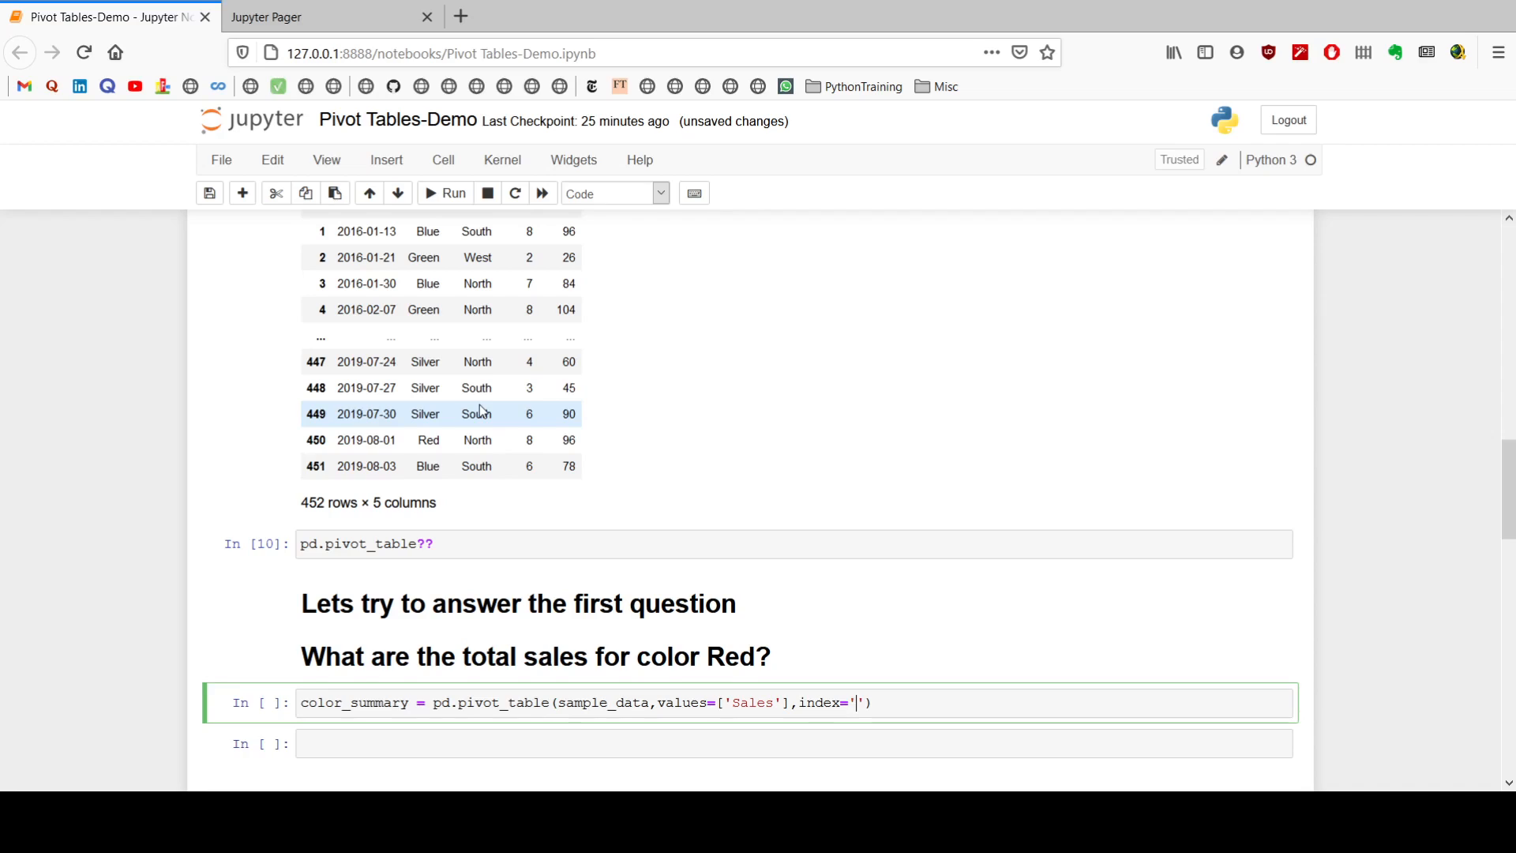
{"action": "key", "text": "BackSpace"}
{"action": "key", "text": "BackSpace"}
{"action": "key", "text": "BackSpace"}
{"action": "type", "text": "Color']["}
{"action": "key", "text": "Home"}
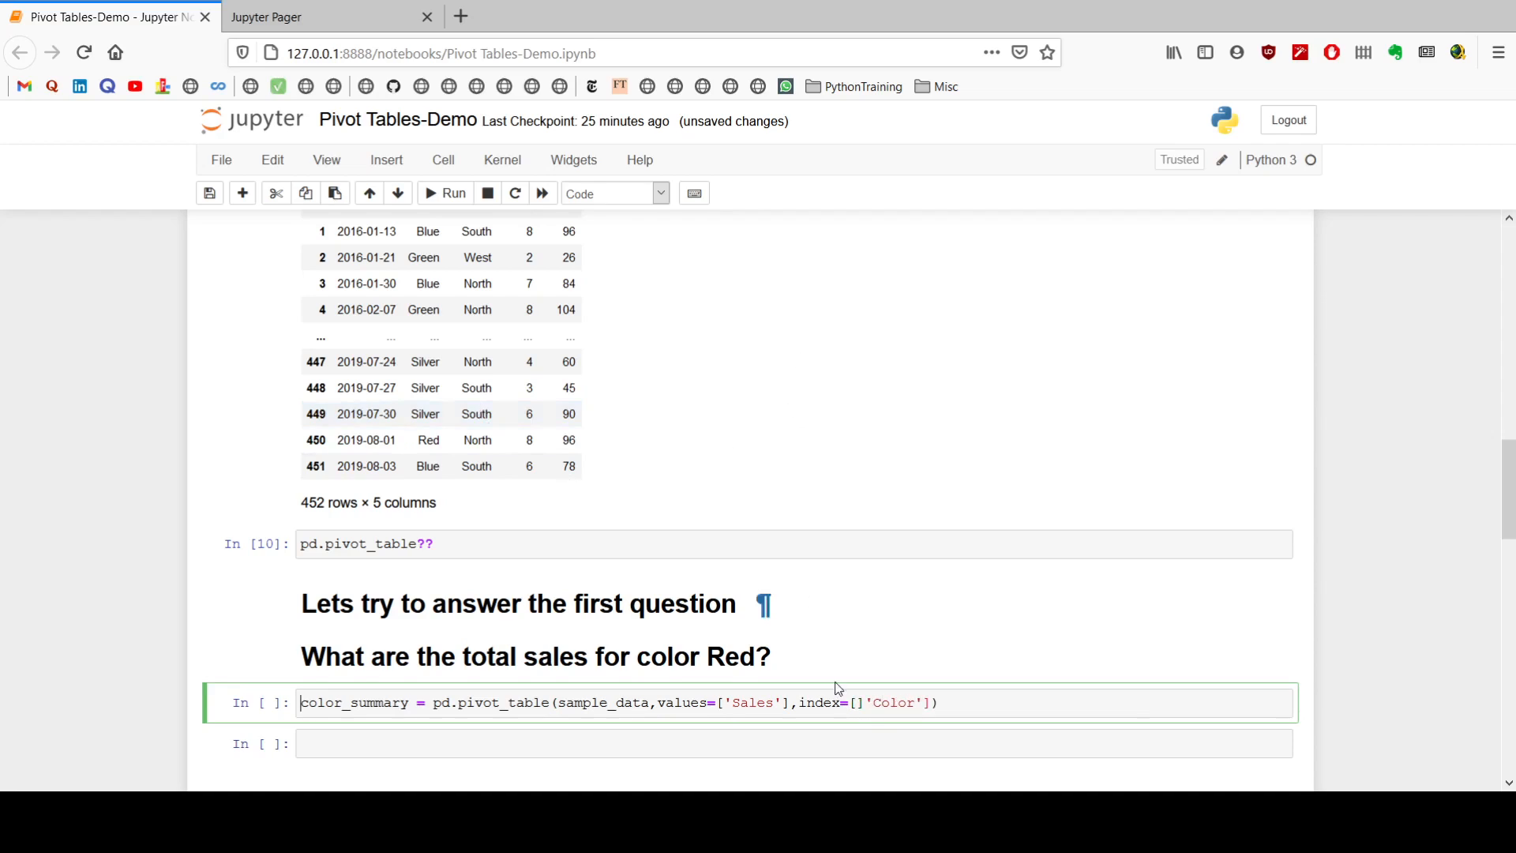
{"action": "left_click", "coordinate": [867, 705]}
{"action": "key", "text": "BackSpace"}
{"action": "key", "text": "shift+Return"}
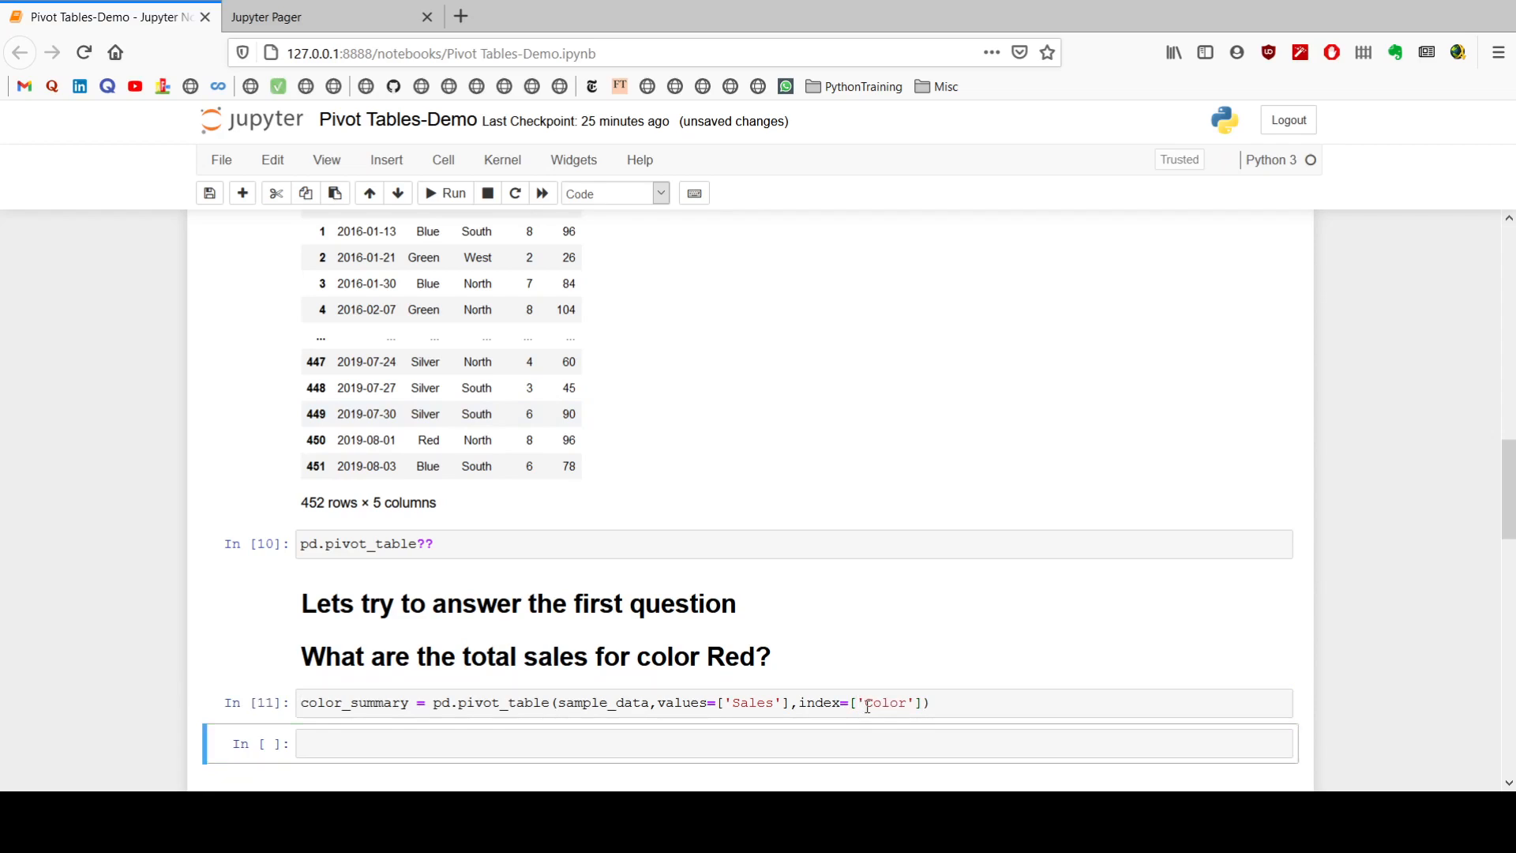
Enter color_summary in the following empty cell and run it to display the pivot table
{"action": "type", "text": "colo"}
{"action": "key", "text": "Tab"}
{"action": "key", "text": "Return"}
{"action": "key", "text": "shift+Return"}
{"action": "scroll", "coordinate": [694, 685], "scroll_direction": "down", "scroll_amount": 3}
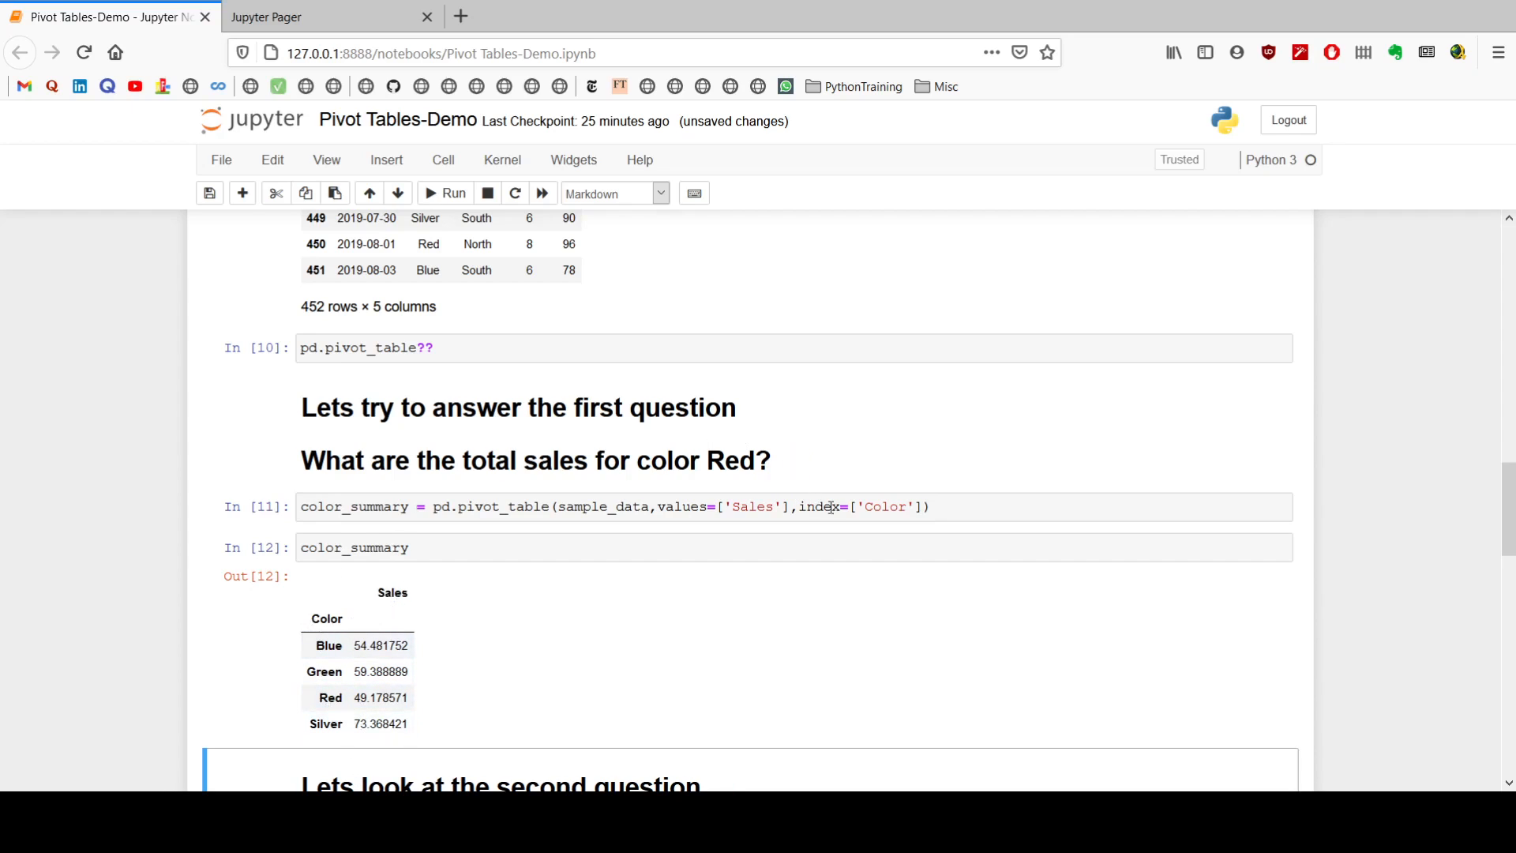
Add aggfunc='sum' to the color_summary pivot table call and rerun both the definition and display cells
{"action": "left_click", "coordinate": [923, 508]}
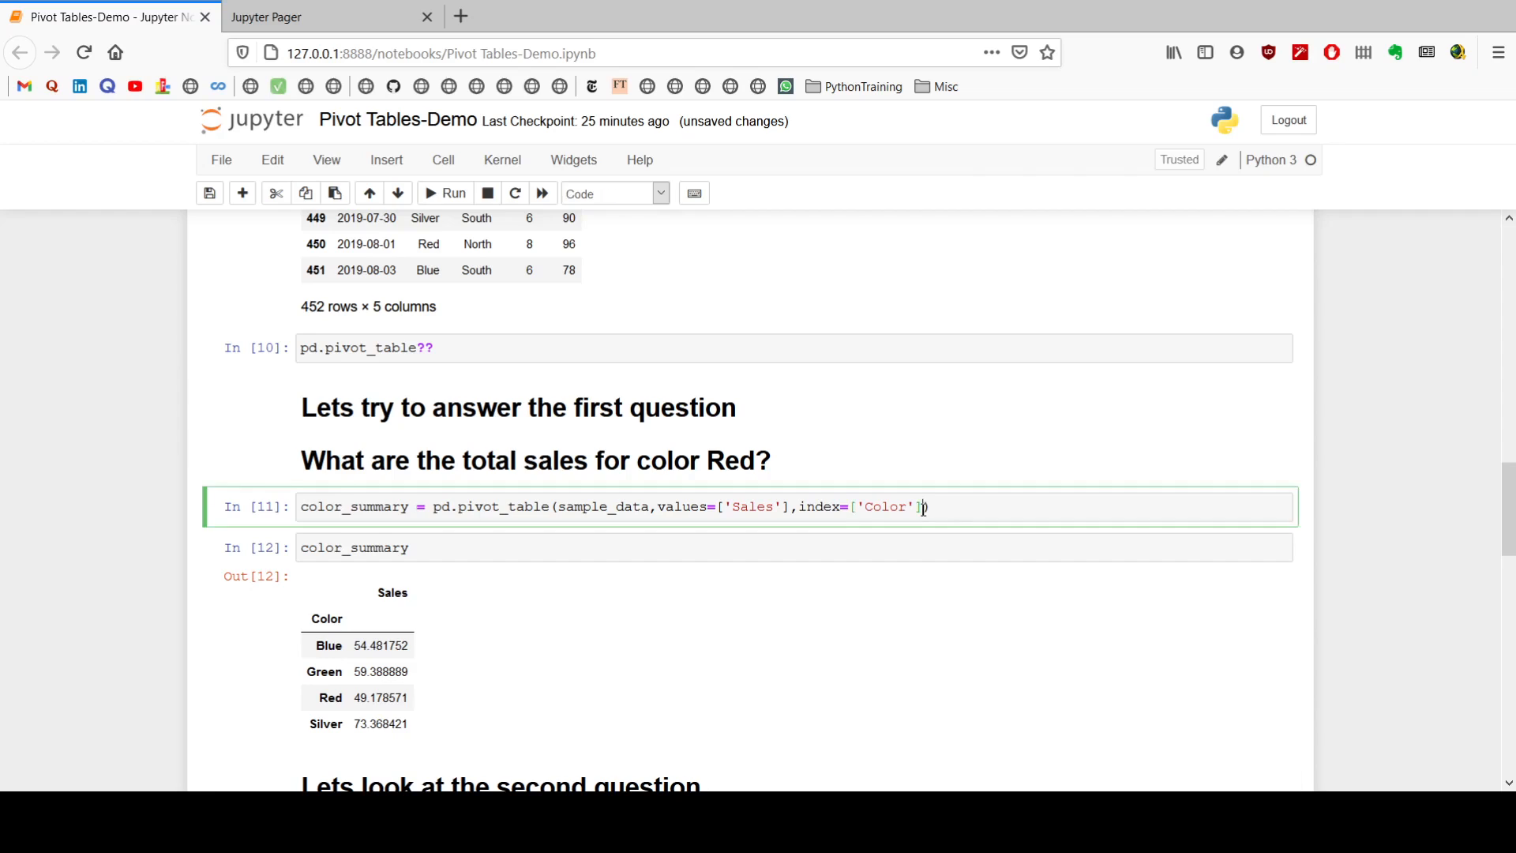
{"action": "type", "text": "aggfunc='sum"}
{"action": "key", "text": "shift+Return"}
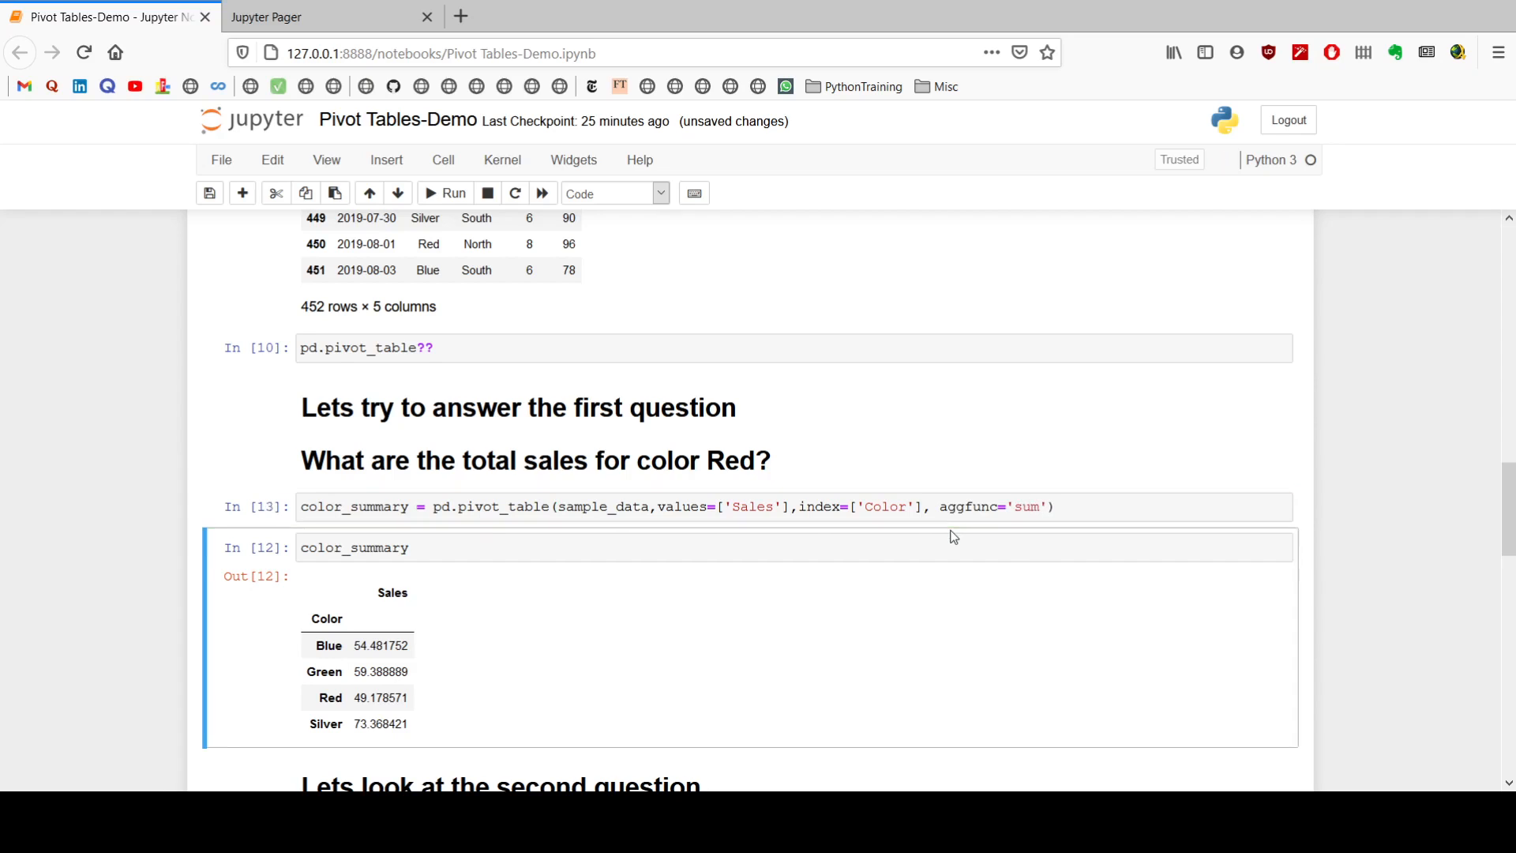
{"action": "key", "text": "shift+Return"}
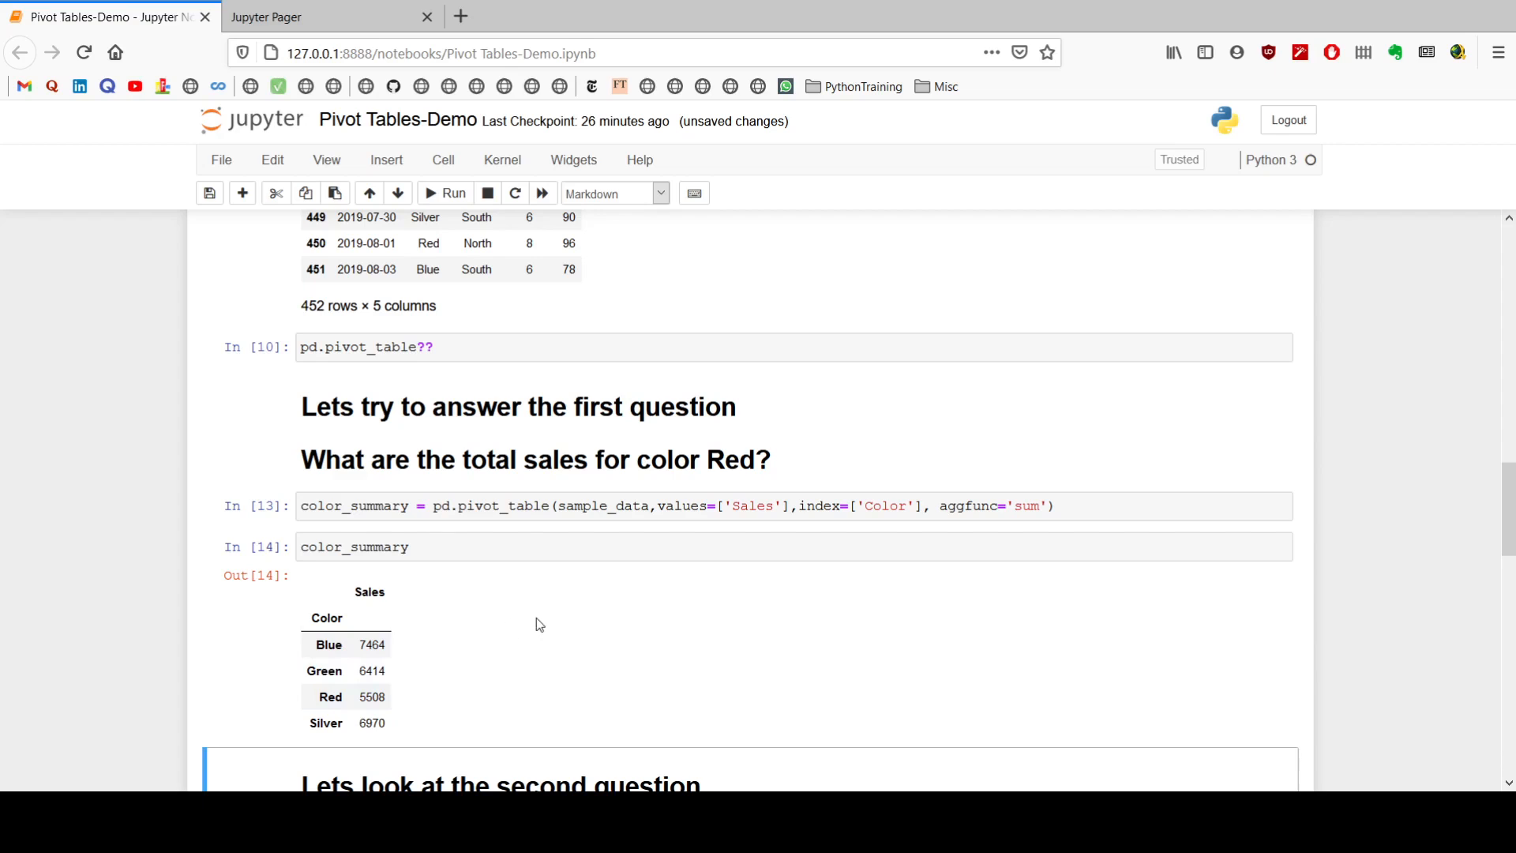
In the empty cell under the second question, begin the assignment region_summary = pd.pivot_table(sample_data)
{"action": "scroll", "coordinate": [537, 620], "scroll_direction": "down", "scroll_amount": 3}
{"action": "scroll", "coordinate": [536, 617], "scroll_direction": "down", "scroll_amount": 2}
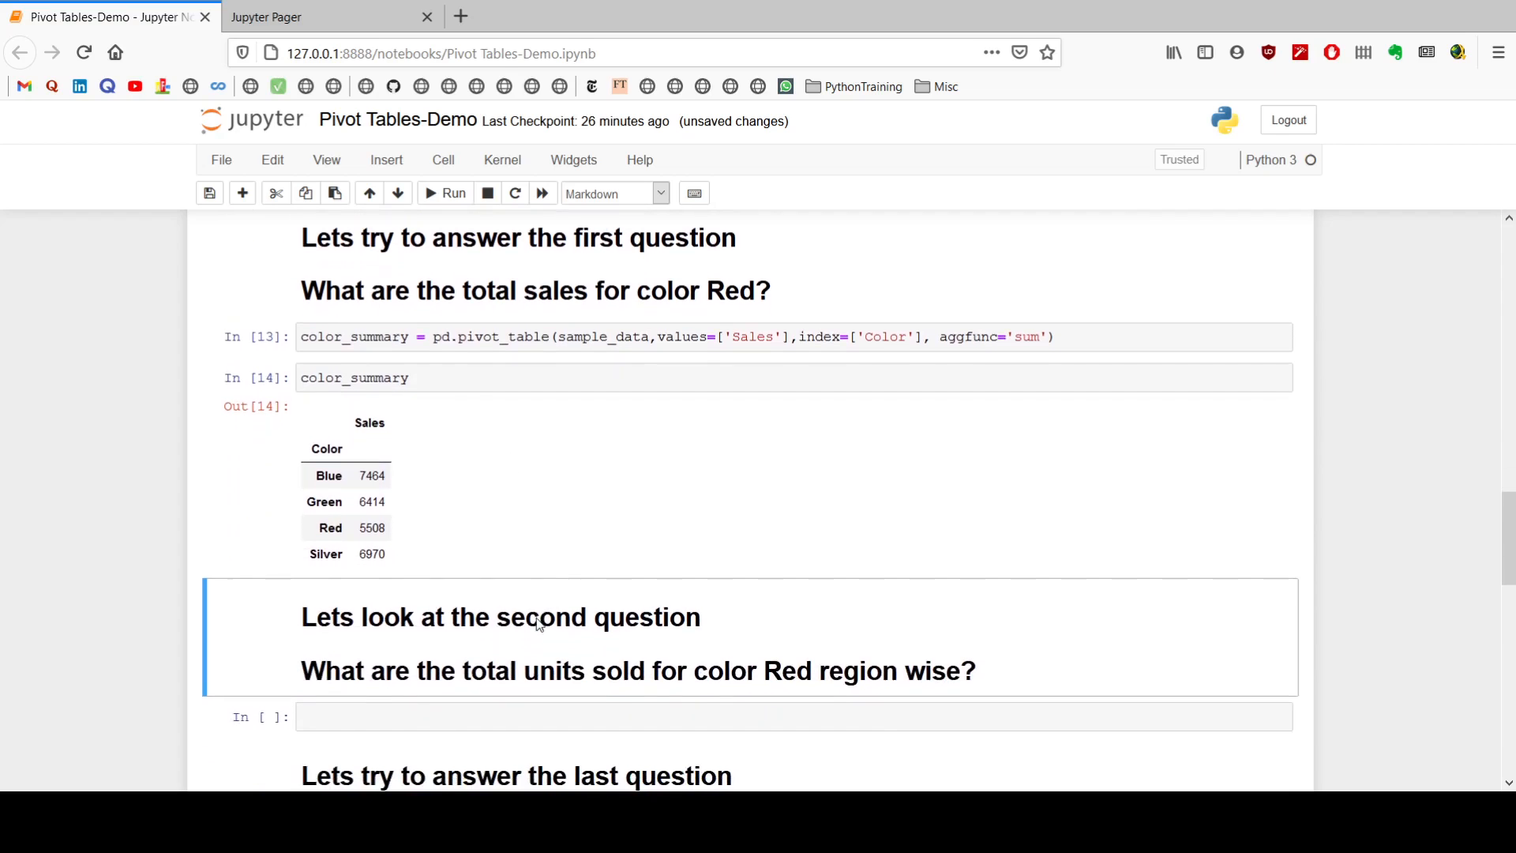
{"action": "scroll", "coordinate": [537, 618], "scroll_direction": "down", "scroll_amount": 2}
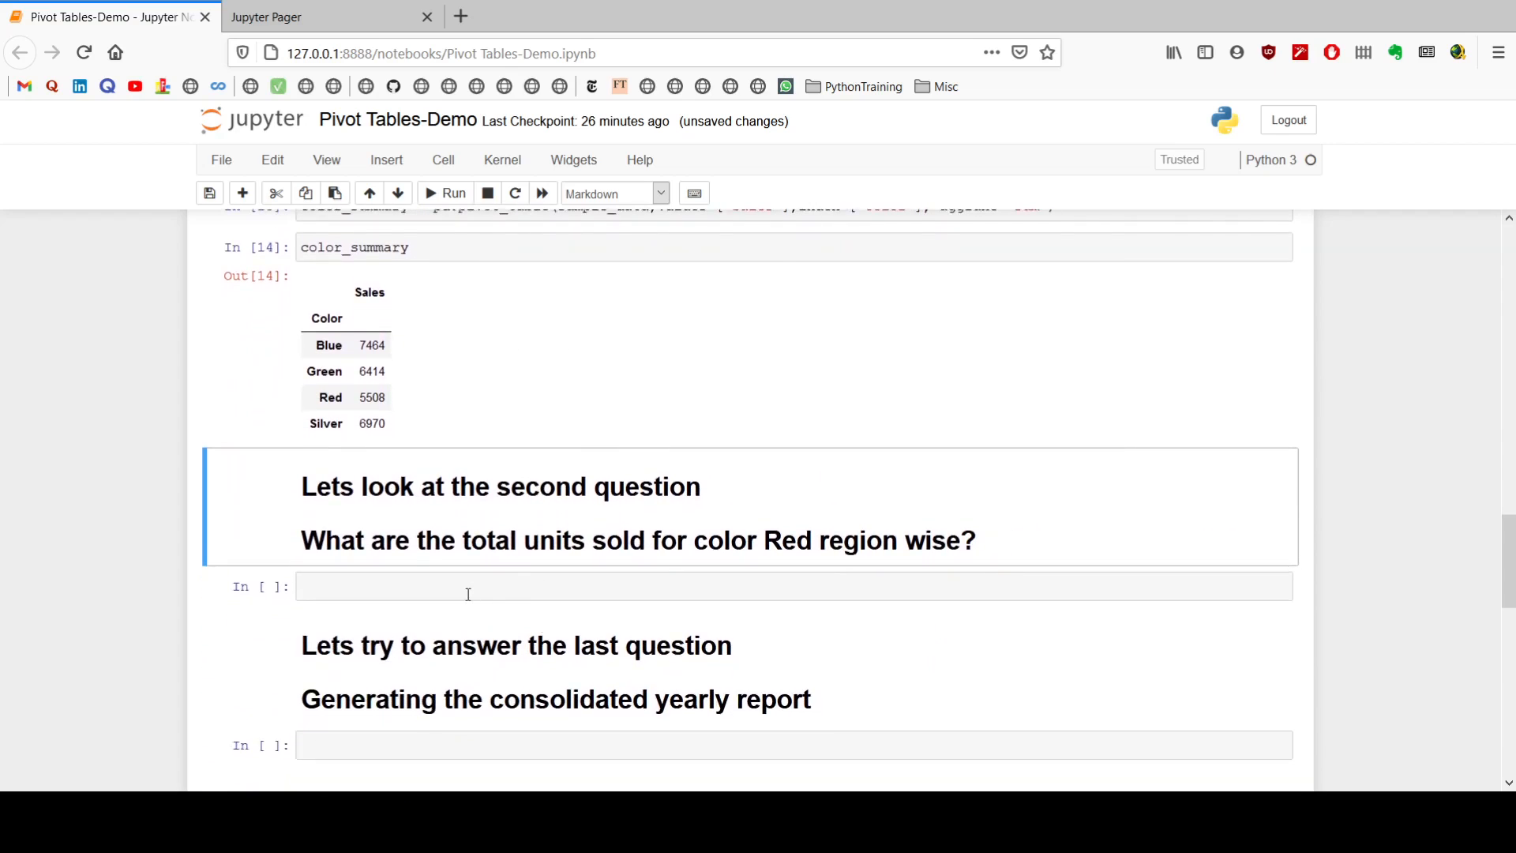
{"action": "left_click", "coordinate": [412, 584]}
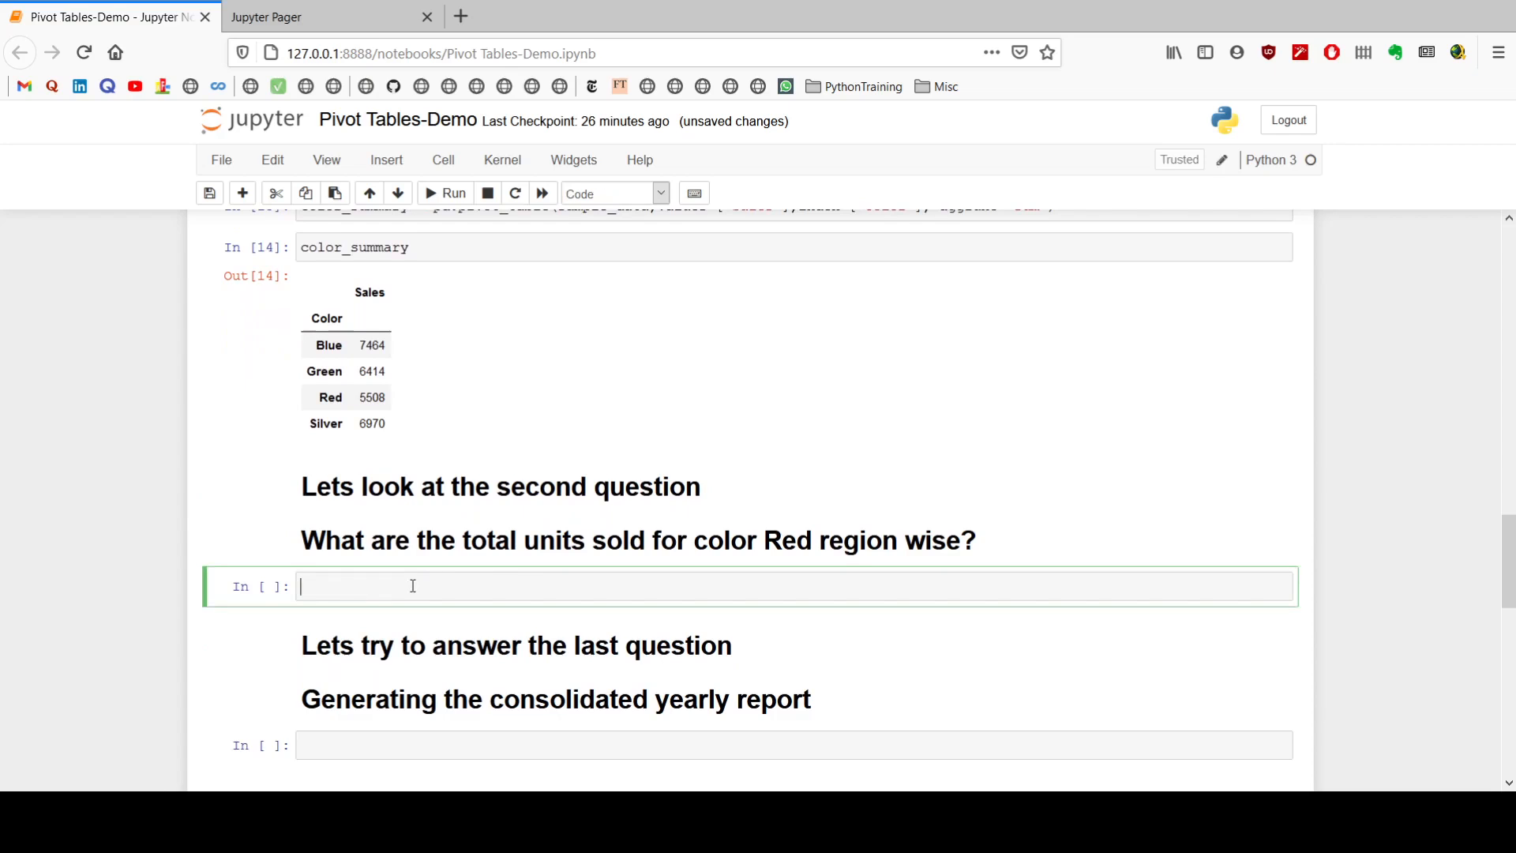
{"action": "scroll", "coordinate": [412, 585], "scroll_direction": "up", "scroll_amount": 1}
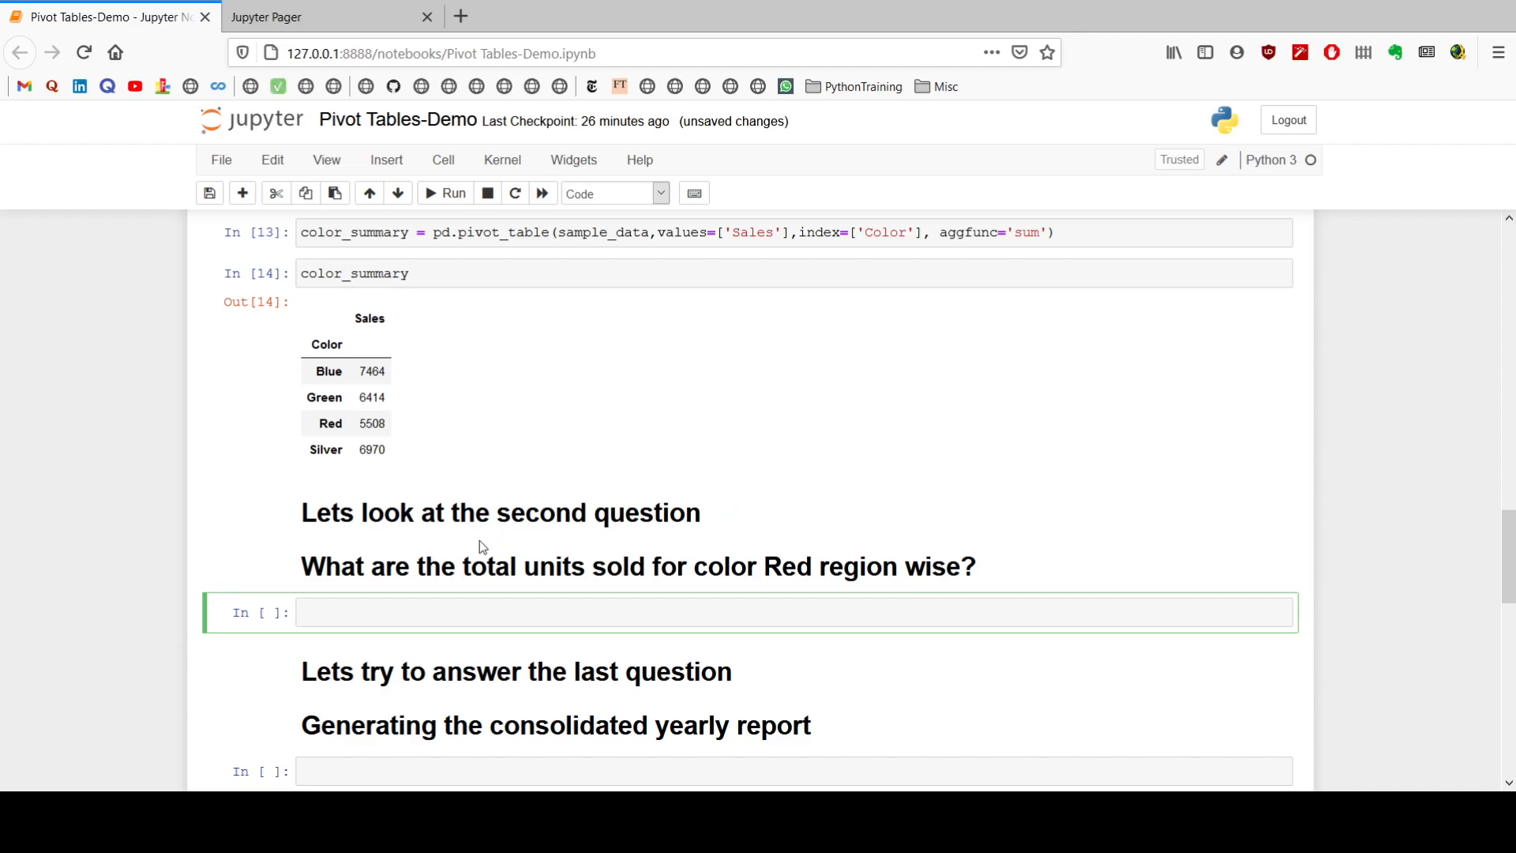
{"action": "type", "text": "region_summa"}
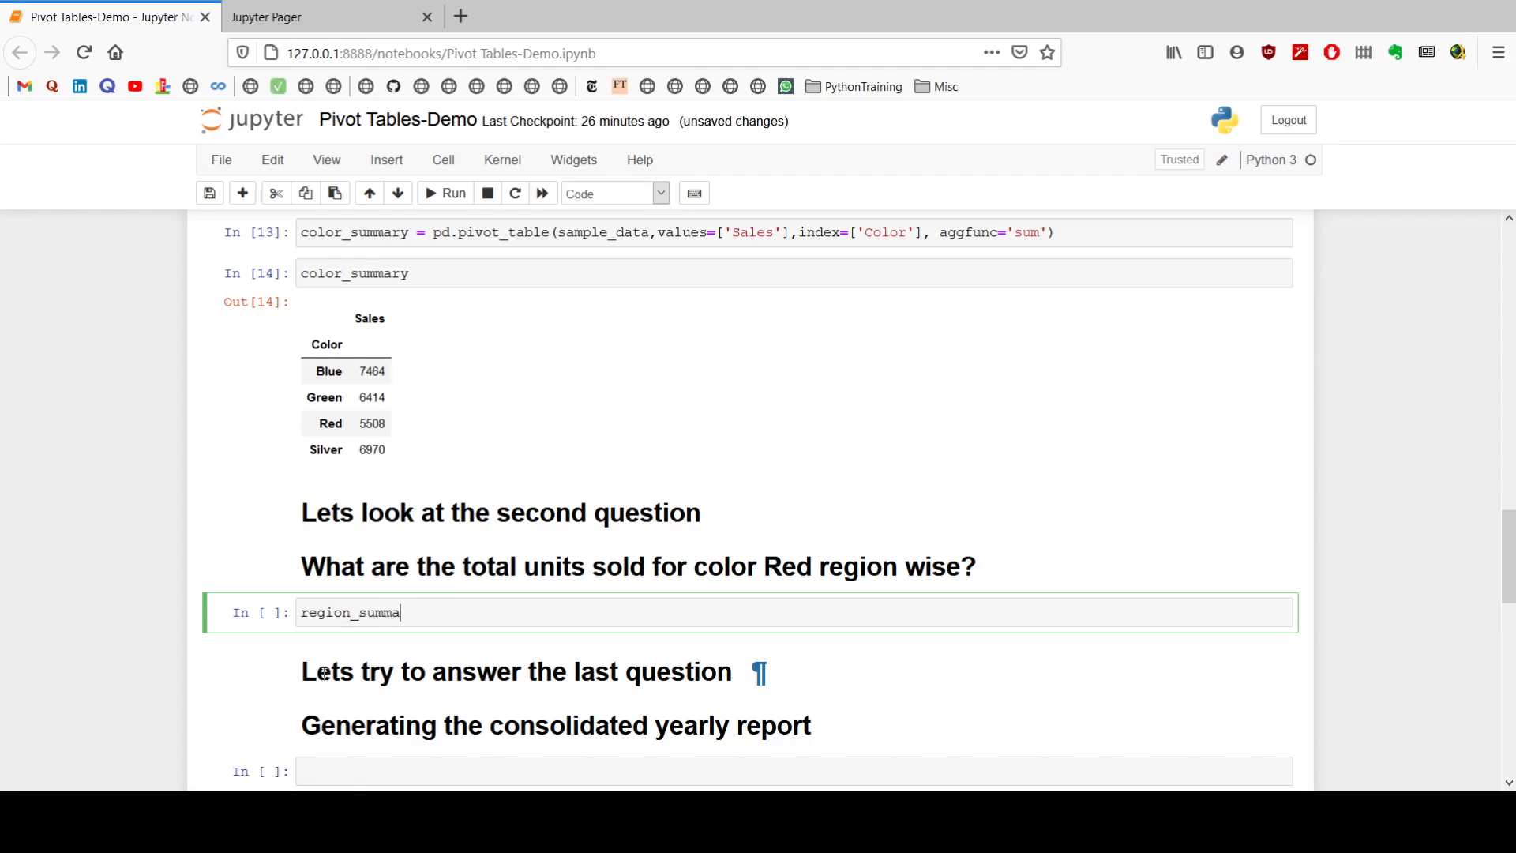
{"action": "type", "text": "ry = pd.pivo"}
{"action": "key", "text": "Tab"}
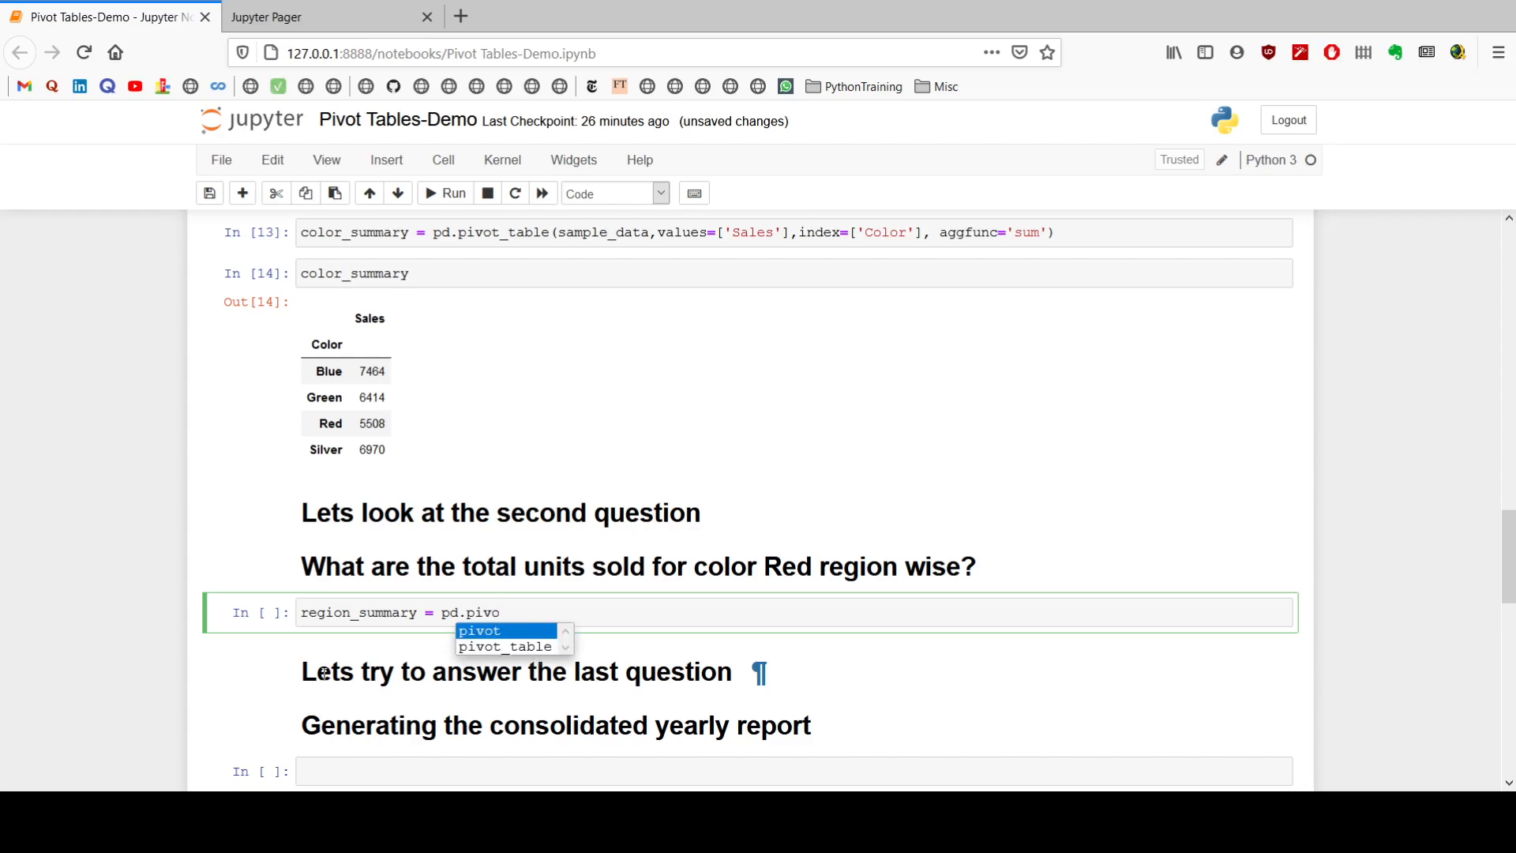
{"action": "key", "text": "Down"}
{"action": "key", "text": "Return"}
{"action": "type", "text": "(samp"}
{"action": "key", "text": "Tab"}
{"action": "key", "text": "Return"}
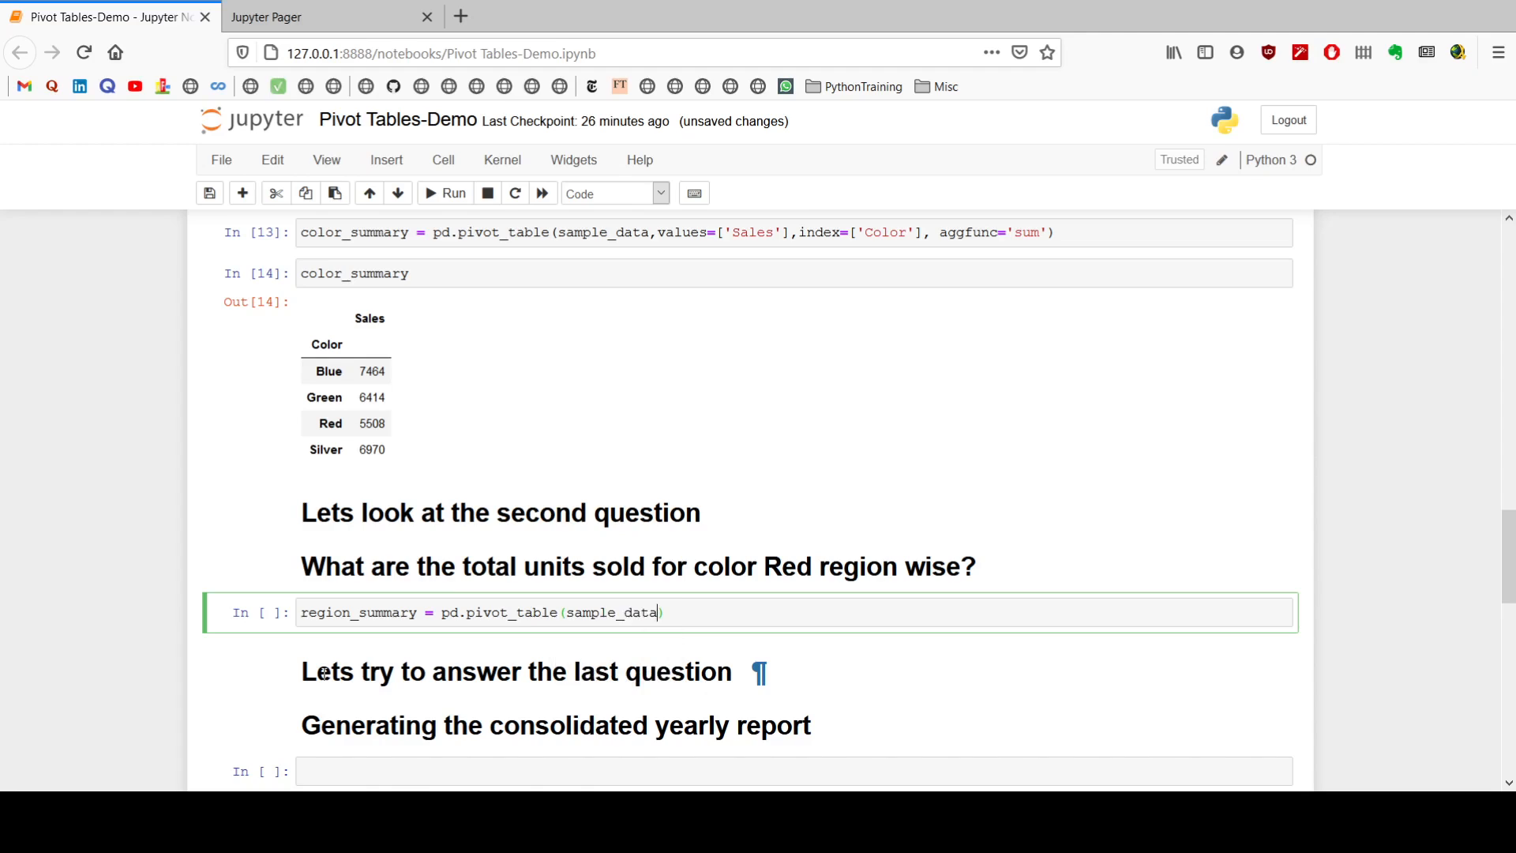
Add the arguments values=['Units'] and index=['Color'] to the region_summary pivot table call
{"action": "type", "text": ", values=['Units0"}
{"action": "key", "text": "BackSpace"}
{"action": "key", "text": "Left"}
{"action": "type", "text": ", index=['COlor"}
{"action": "key", "text": "BackSpace"}
{"action": "key", "text": "BackSpace"}
{"action": "key", "text": "BackSpace"}
{"action": "key", "text": "BackSpace"}
{"action": "type", "text": "olor'],"}
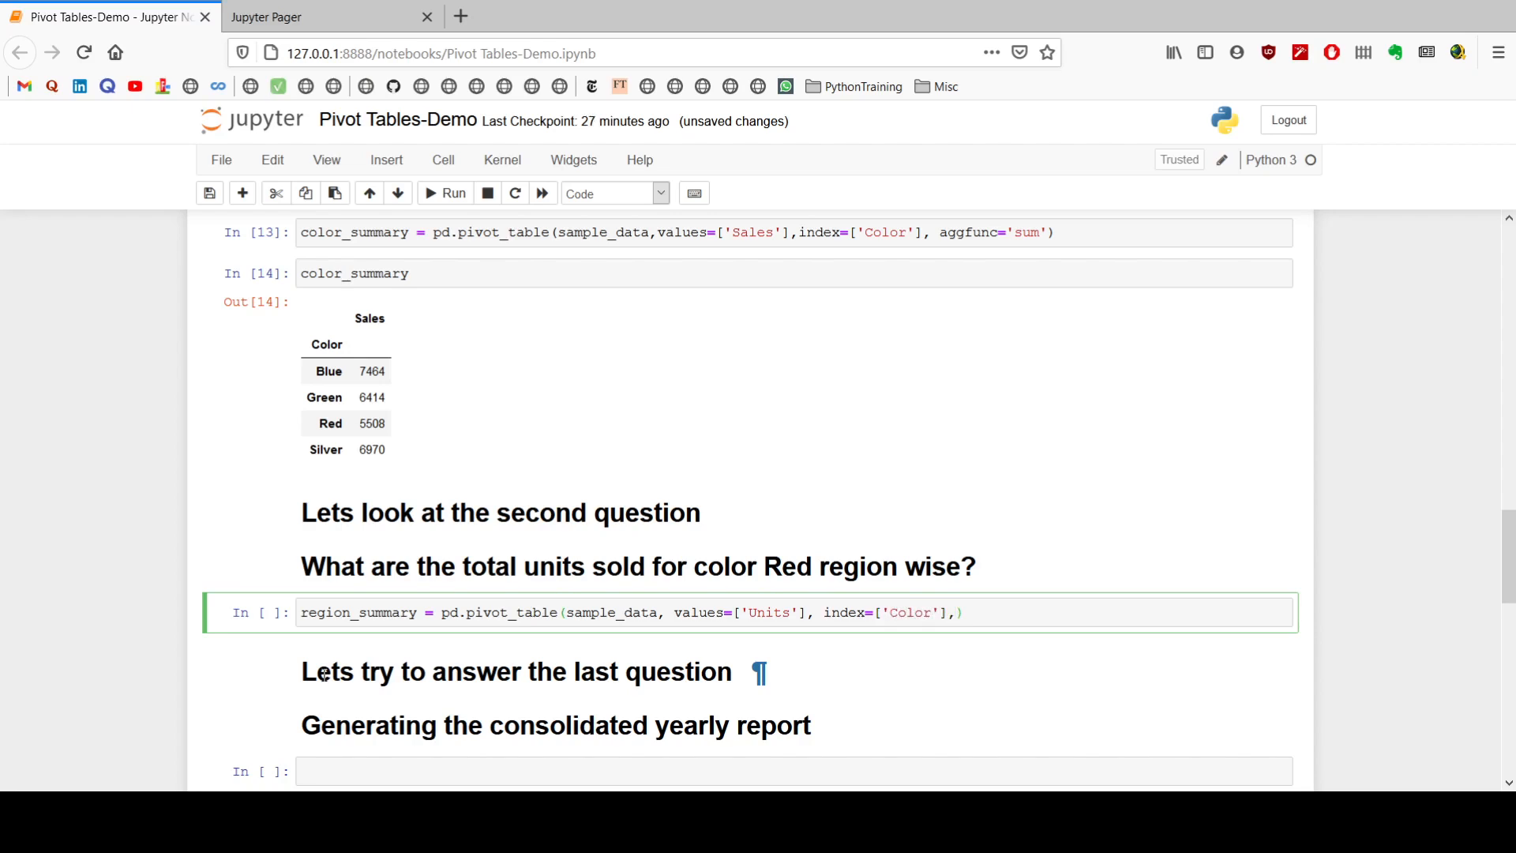
Complete the region_summary call with columns=['Region'] and aggfunc='sum', and run the cell
{"action": "type", "text": " co"}
{"action": "key", "text": "Tab"}
{"action": "key", "text": "Return"}
{"action": "type", "text": "=['Region'], aggfunc="}
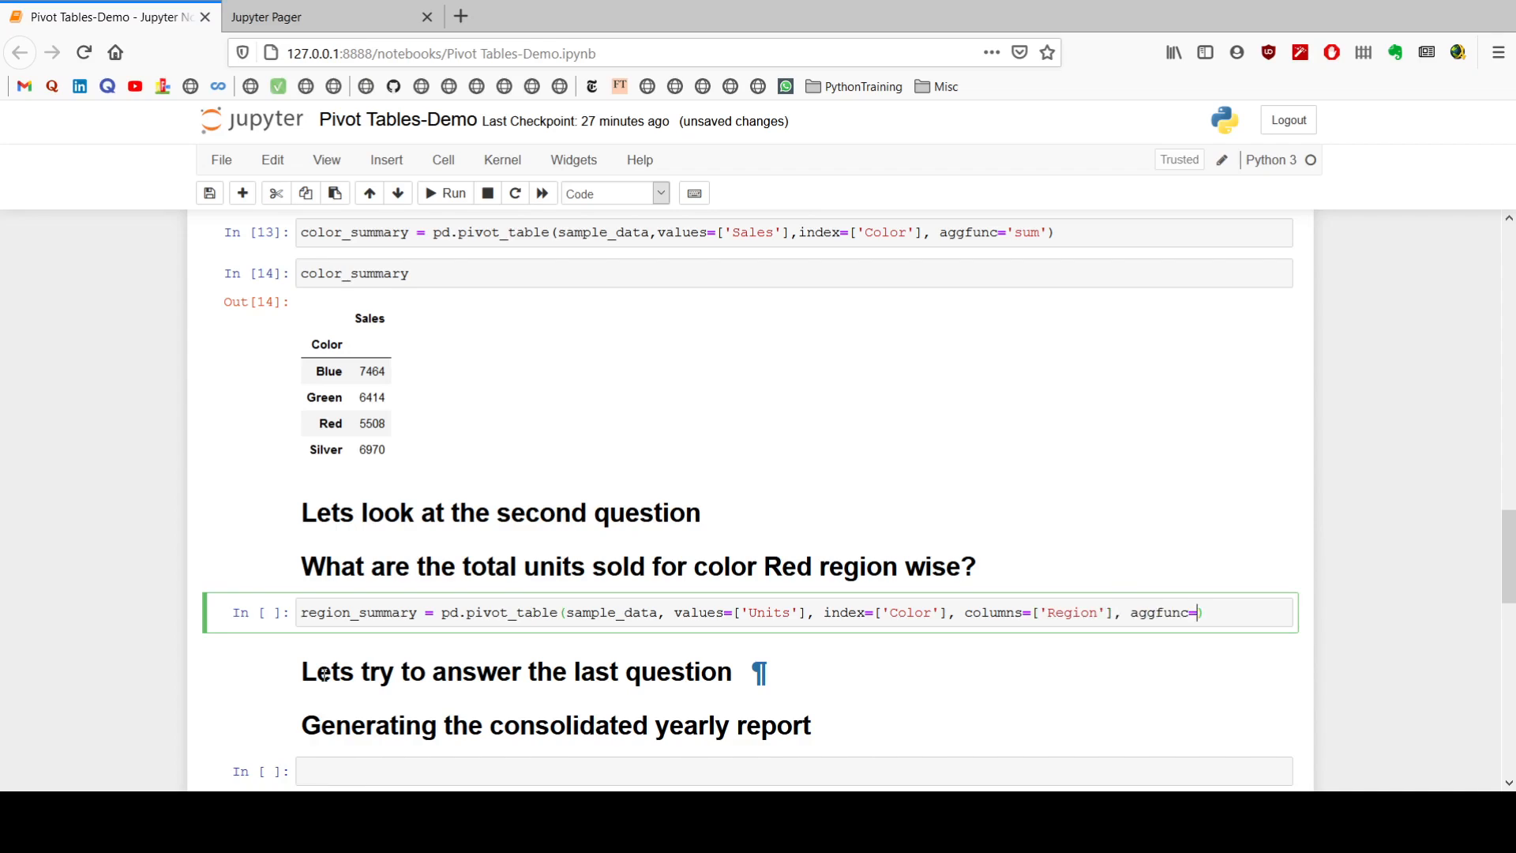
{"action": "type", "text": "'sum"}
{"action": "key", "text": "shift+Return"}
Insert a cell below the region_summary definition, enter region_summary and run it to display the pivot table
{"action": "key", "text": "a"}
{"action": "key", "text": "Return"}
{"action": "type", "text": "regi"}
{"action": "key", "text": "Tab"}
{"action": "key", "text": "shift+Return"}
{"action": "scroll", "coordinate": [325, 680], "scroll_direction": "down", "scroll_amount": 2}
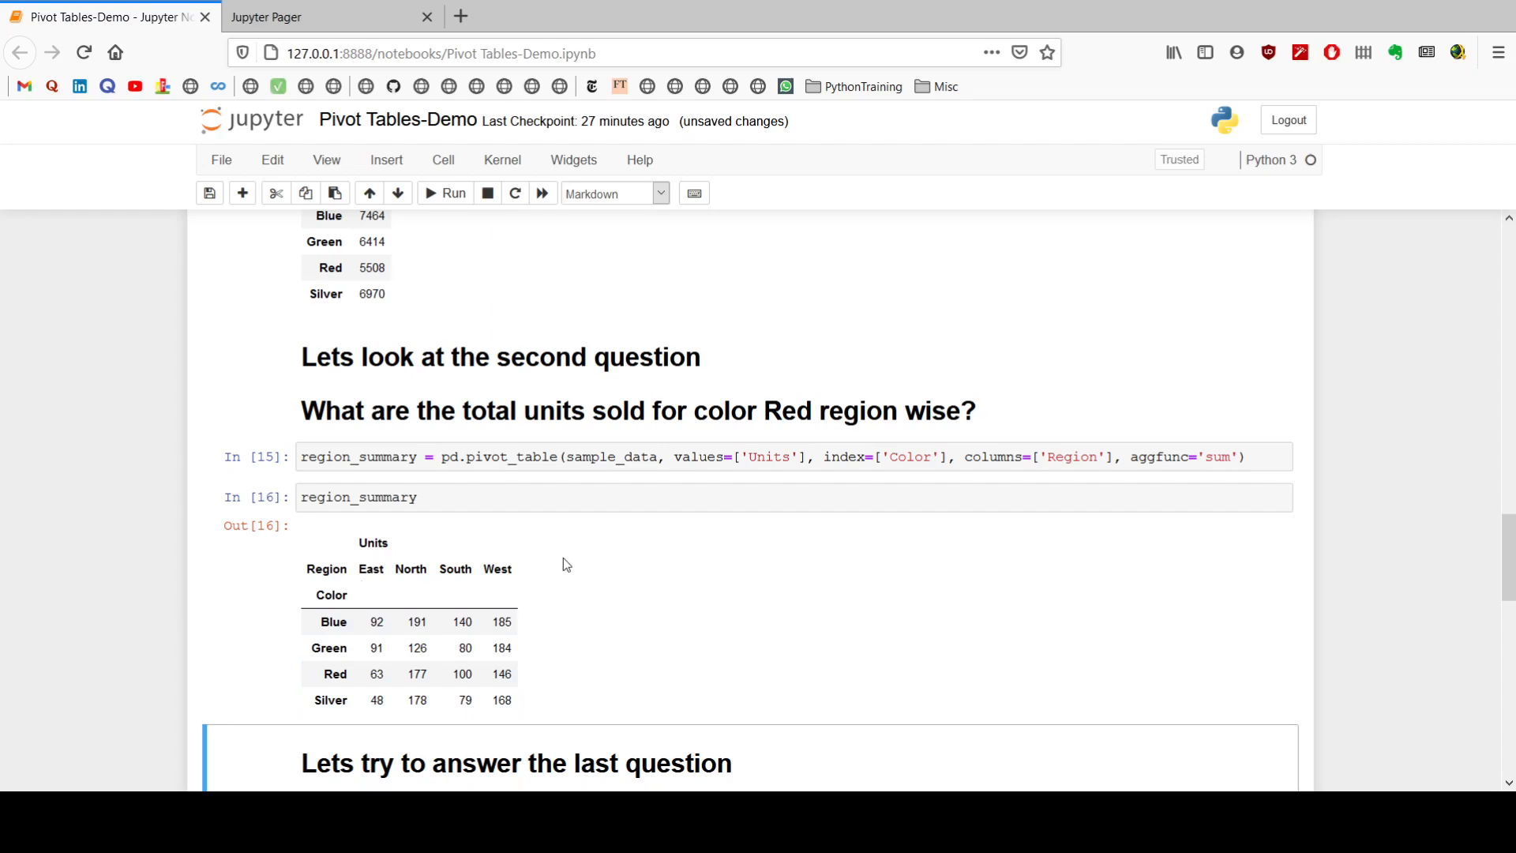
In the empty cell under the consolidated yearly report heading, begin the assignment sample_data['Year'] = sample_data
{"action": "scroll", "coordinate": [562, 557], "scroll_direction": "down", "scroll_amount": 3}
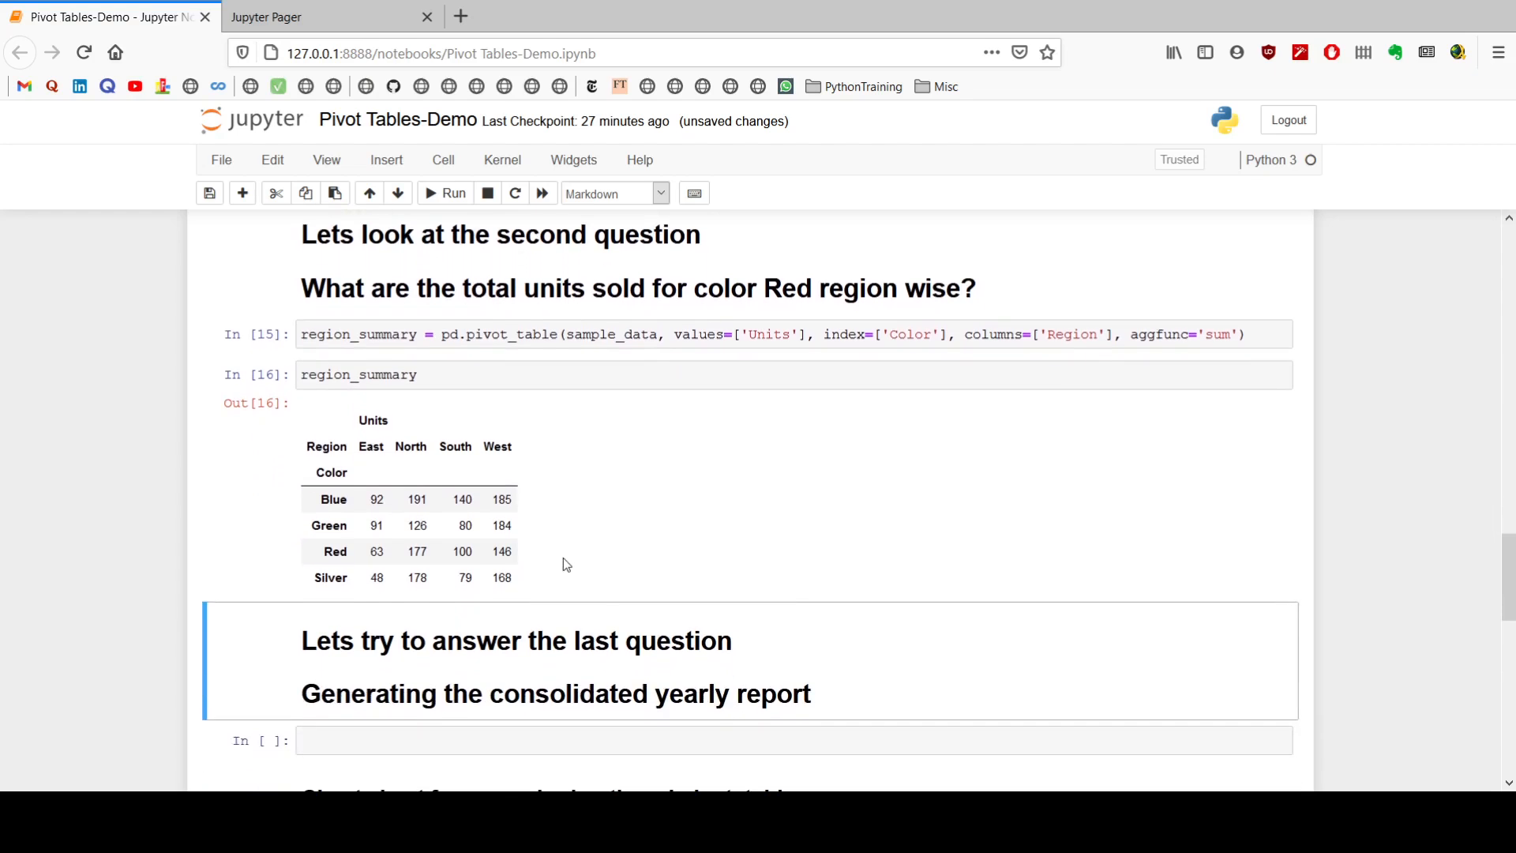
{"action": "scroll", "coordinate": [564, 558], "scroll_direction": "down", "scroll_amount": 2}
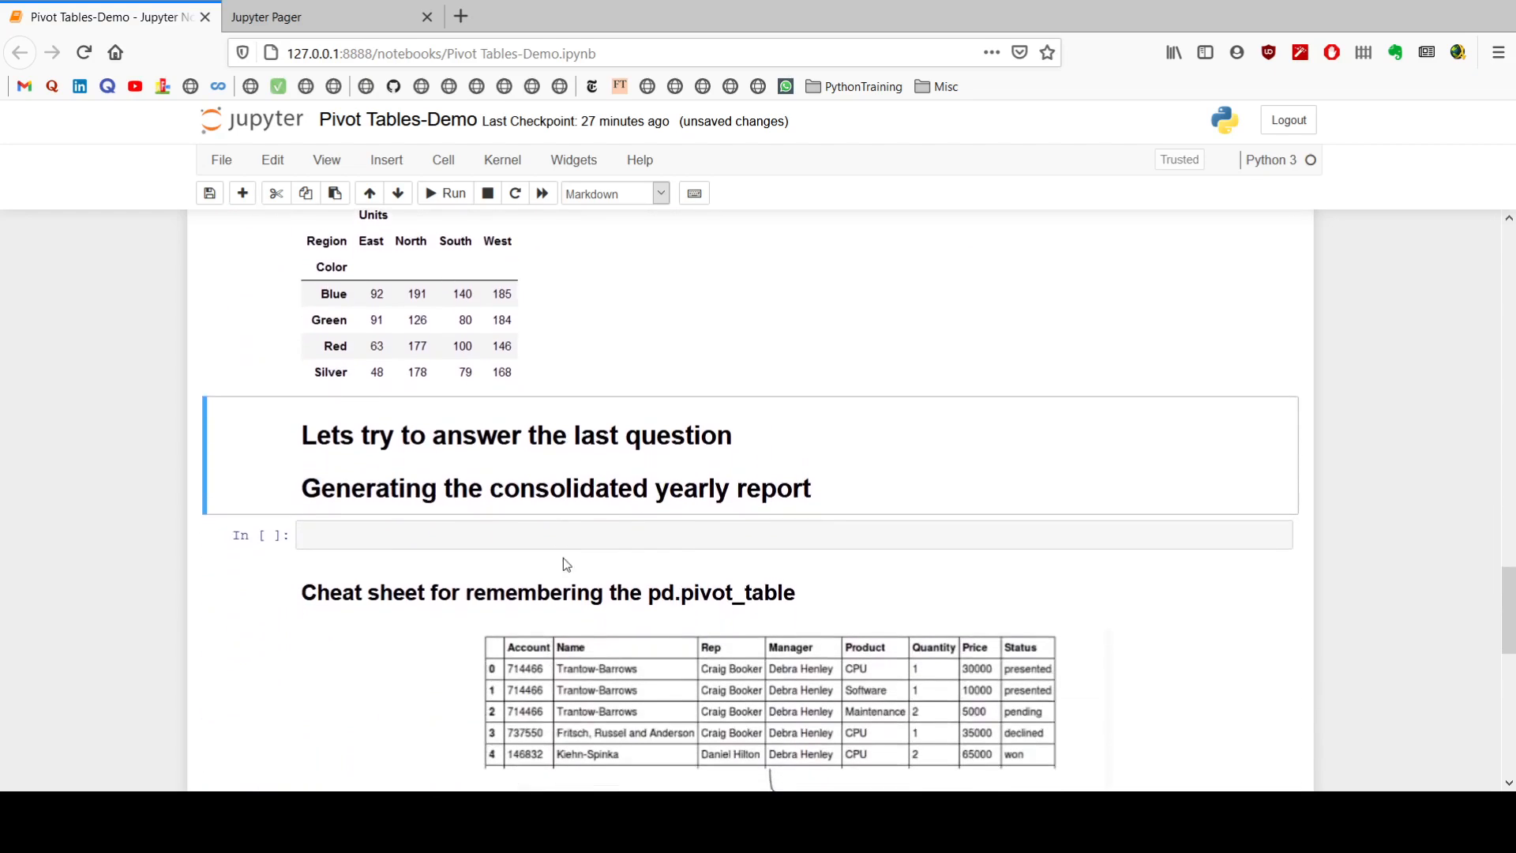
{"action": "left_click", "coordinate": [436, 538]}
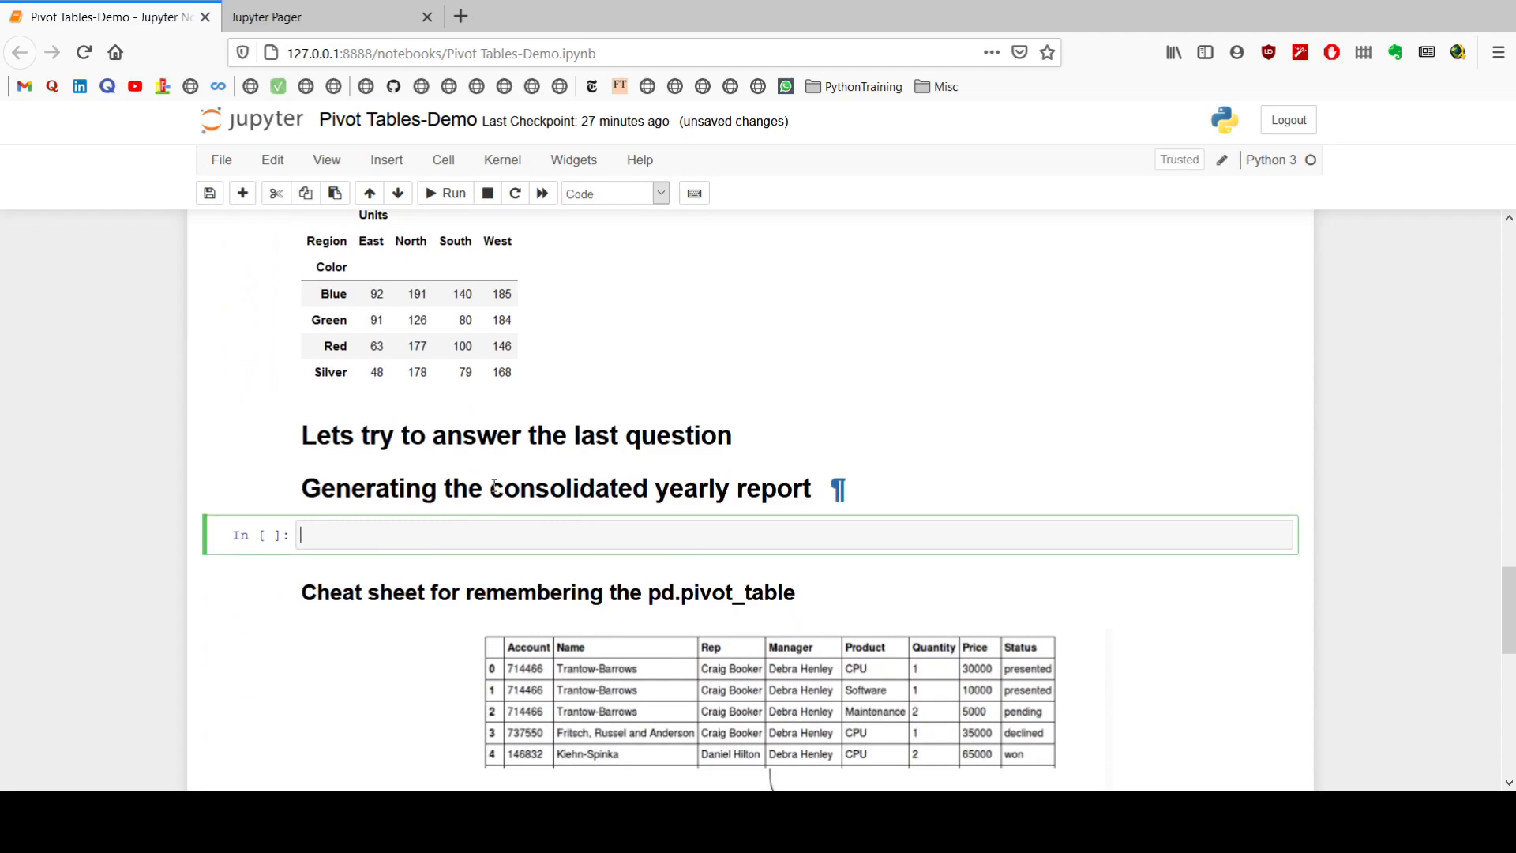
{"action": "scroll", "coordinate": [493, 485], "scroll_direction": "up", "scroll_amount": 1}
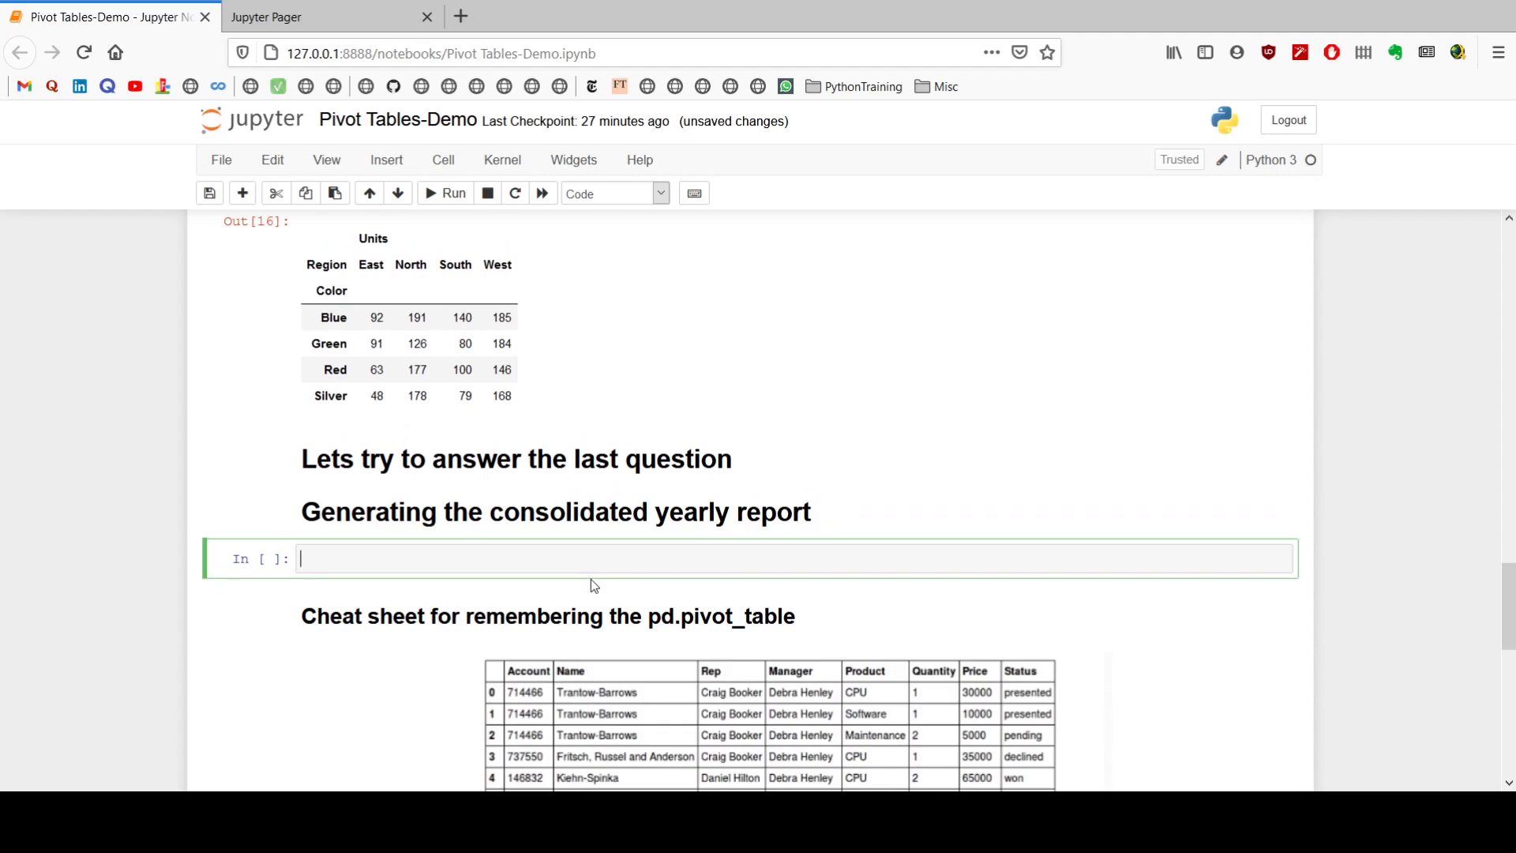
{"action": "type", "text": "samp"}
{"action": "key", "text": "Tab"}
{"action": "key", "text": "Return"}
{"action": "type", "text": "["}
{"action": "key", "text": "BackSpace"}
{"action": "key", "text": "BackSpace"}
{"action": "type", "text": "['Year'] = sample"}
{"action": "key", "text": "Tab"}
{"action": "key", "text": "Return"}
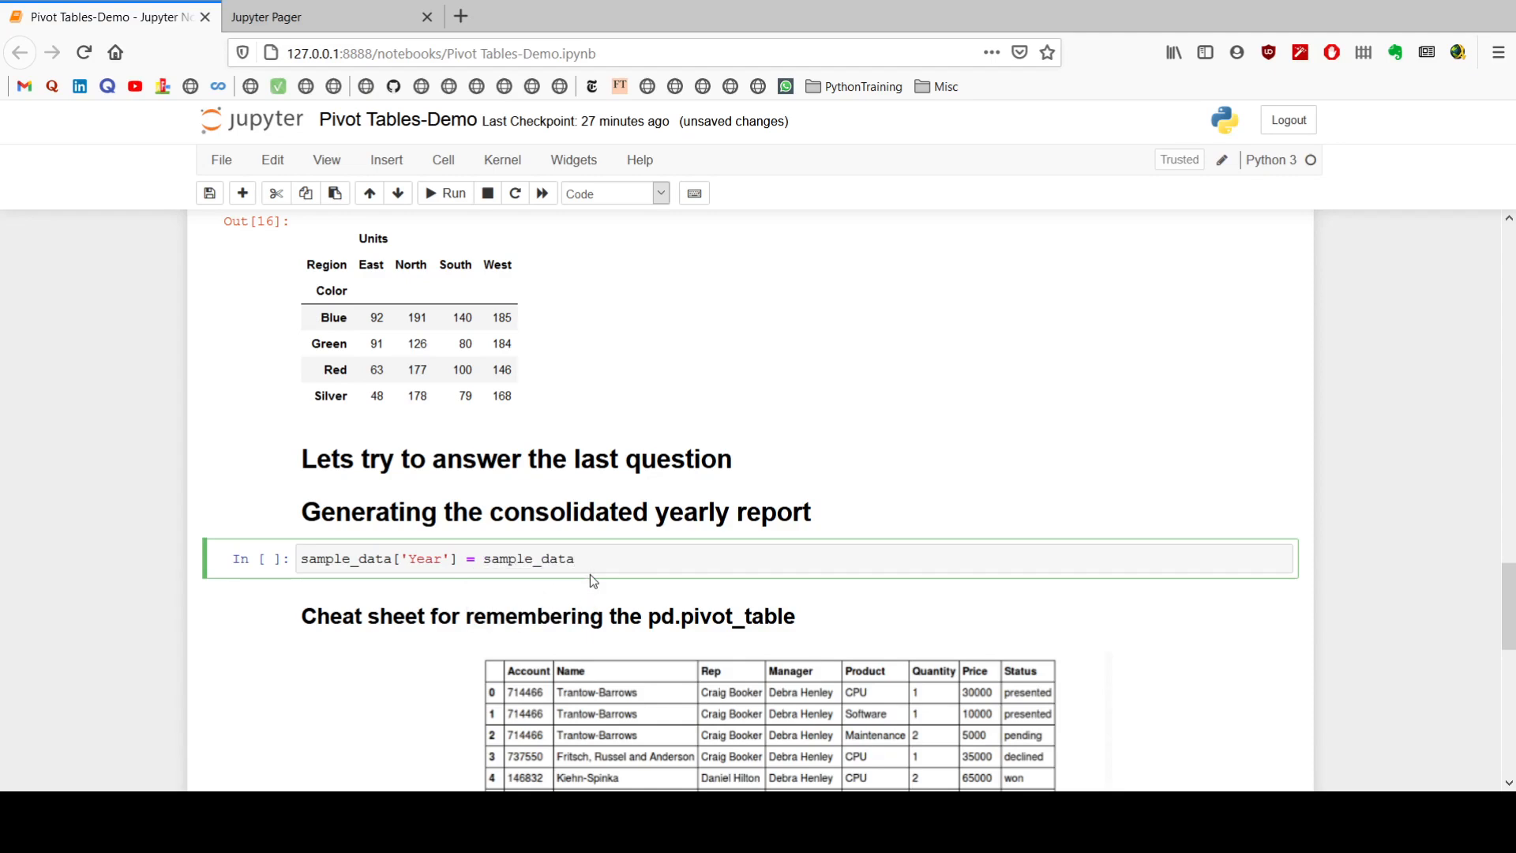
Check the date column's name in the displayed sample data and complete the Year assignment with ['Date'].dt.year
{"action": "scroll", "coordinate": [590, 575], "scroll_direction": "up", "scroll_amount": 7}
{"action": "scroll", "coordinate": [589, 575], "scroll_direction": "up", "scroll_amount": 8}
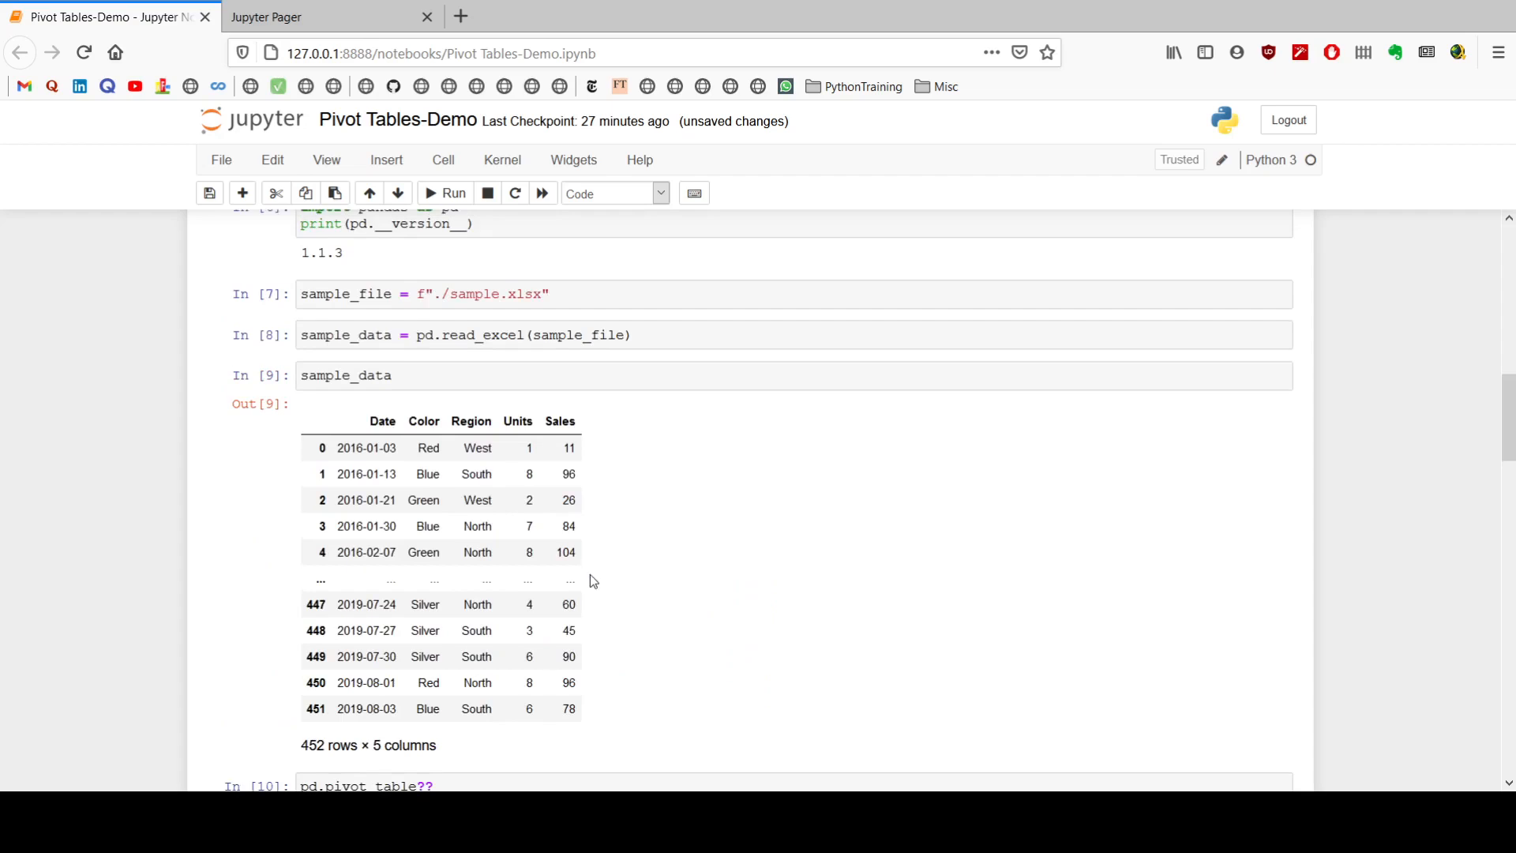
{"action": "scroll", "coordinate": [589, 575], "scroll_direction": "down", "scroll_amount": 12}
{"action": "scroll", "coordinate": [590, 574], "scroll_direction": "down", "scroll_amount": 10}
{"action": "scroll", "coordinate": [590, 574], "scroll_direction": "up", "scroll_amount": 5}
{"action": "type", "text": "['Dat"}
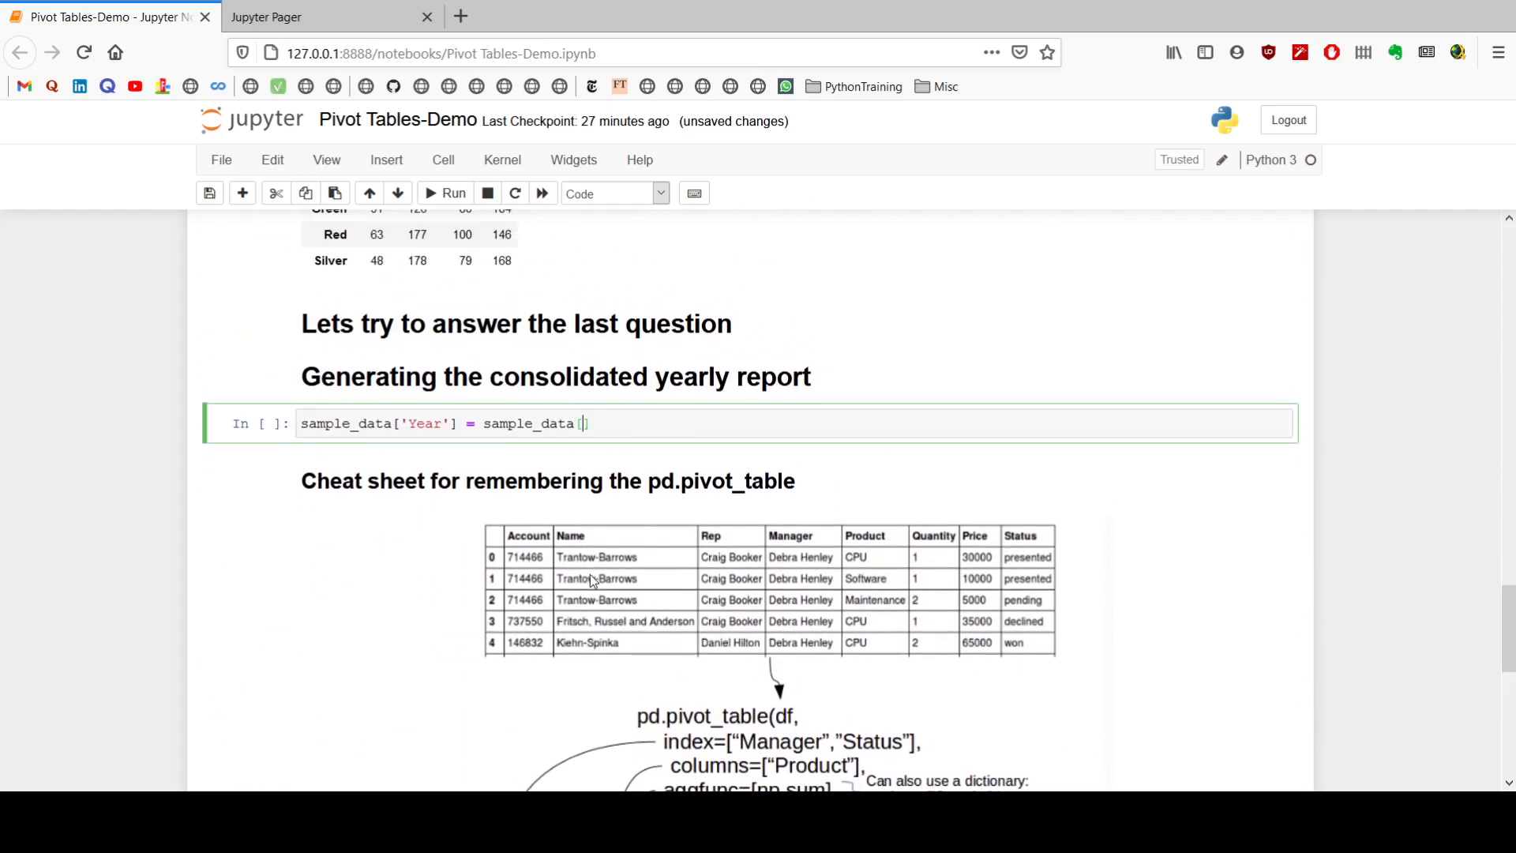
{"action": "type", "text": "e'].d."}
{"action": "key", "text": "BackSpace"}
{"action": "type", "text": "t.year"}
{"action": "key", "text": "Return"}
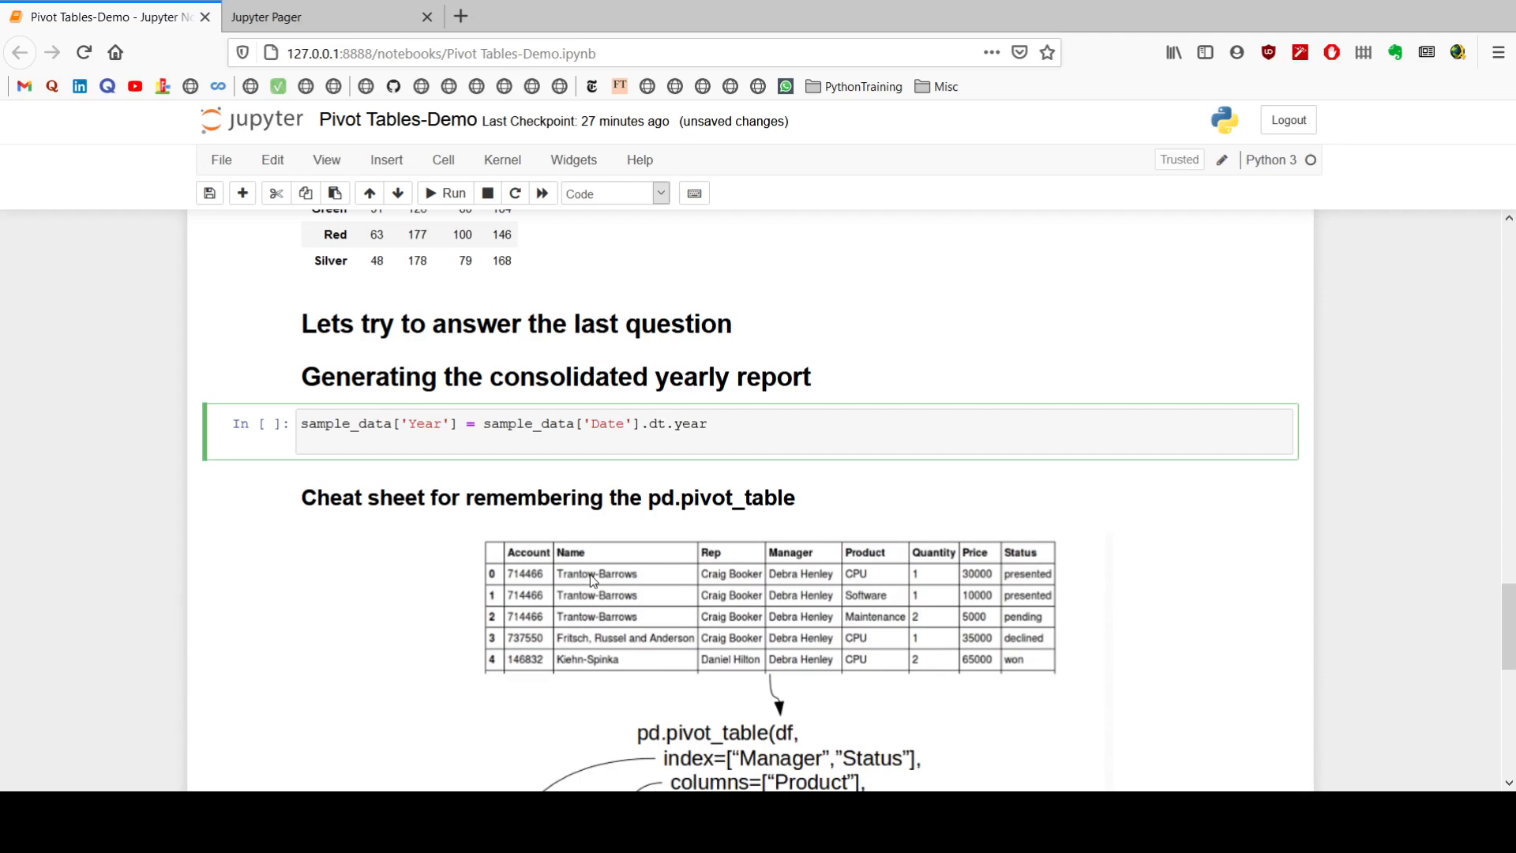
{"action": "type", "text": "sample"}
{"action": "key", "text": "BackSpace"}
{"action": "key", "text": "BackSpace"}
{"action": "key", "text": "BackSpace"}
{"action": "key", "text": "BackSpace"}
{"action": "key", "text": "BackSpace"}
{"action": "key", "text": "BackSpace"}
{"action": "key", "text": "BackSpace"}
Run the Year assignment, and insert and run a cell containing sample_data below it to display the updated data
{"action": "key", "text": "shift+Return"}
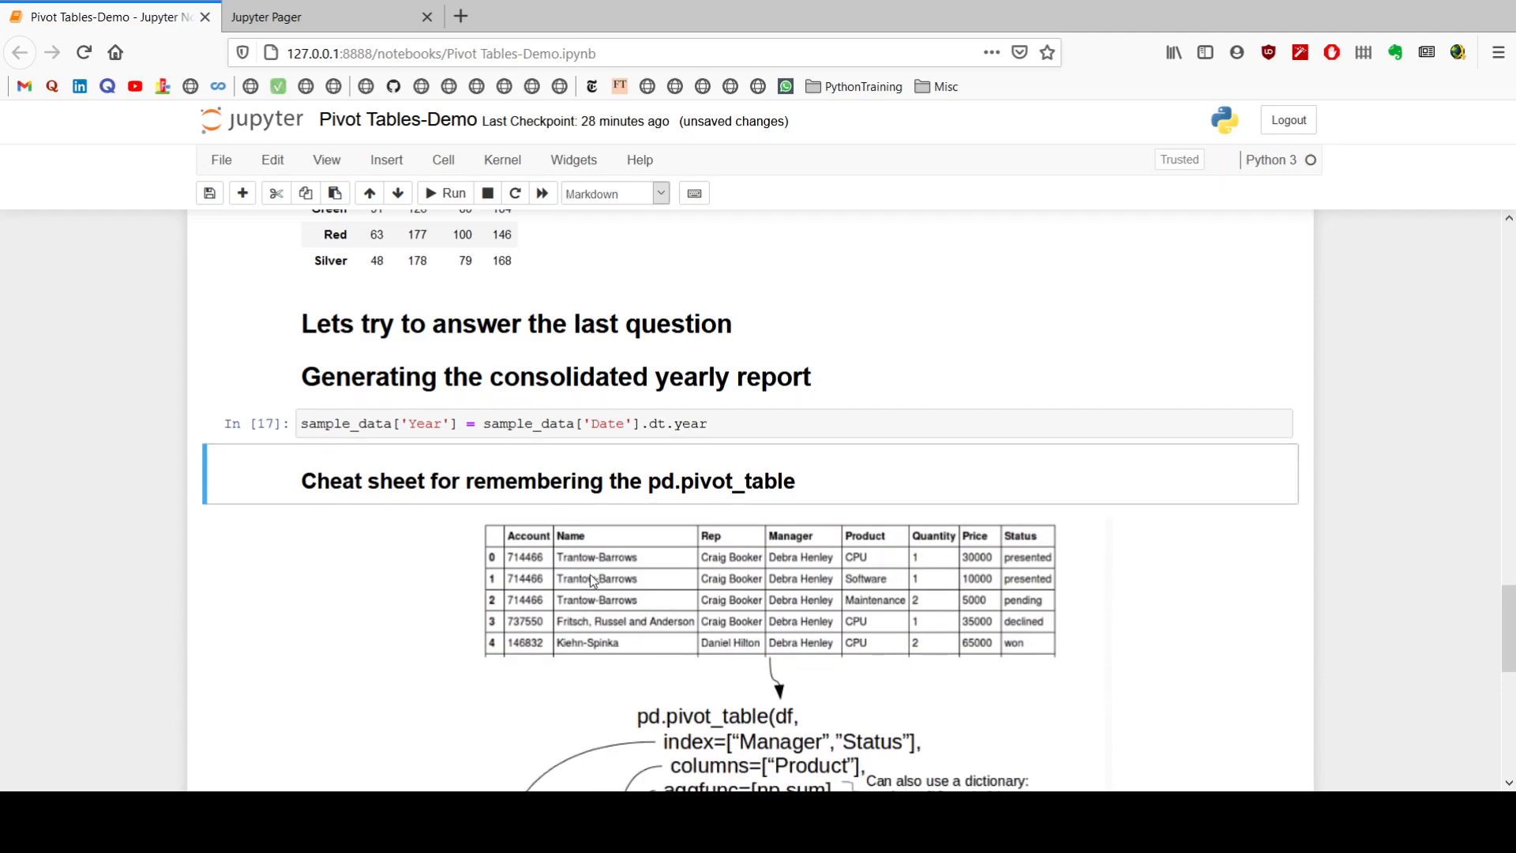
{"action": "key", "text": "a"}
{"action": "key", "text": "Return"}
{"action": "type", "text": "sam"}
{"action": "key", "text": "Tab"}
{"action": "key", "text": "Return"}
{"action": "key", "text": "shift+Return"}
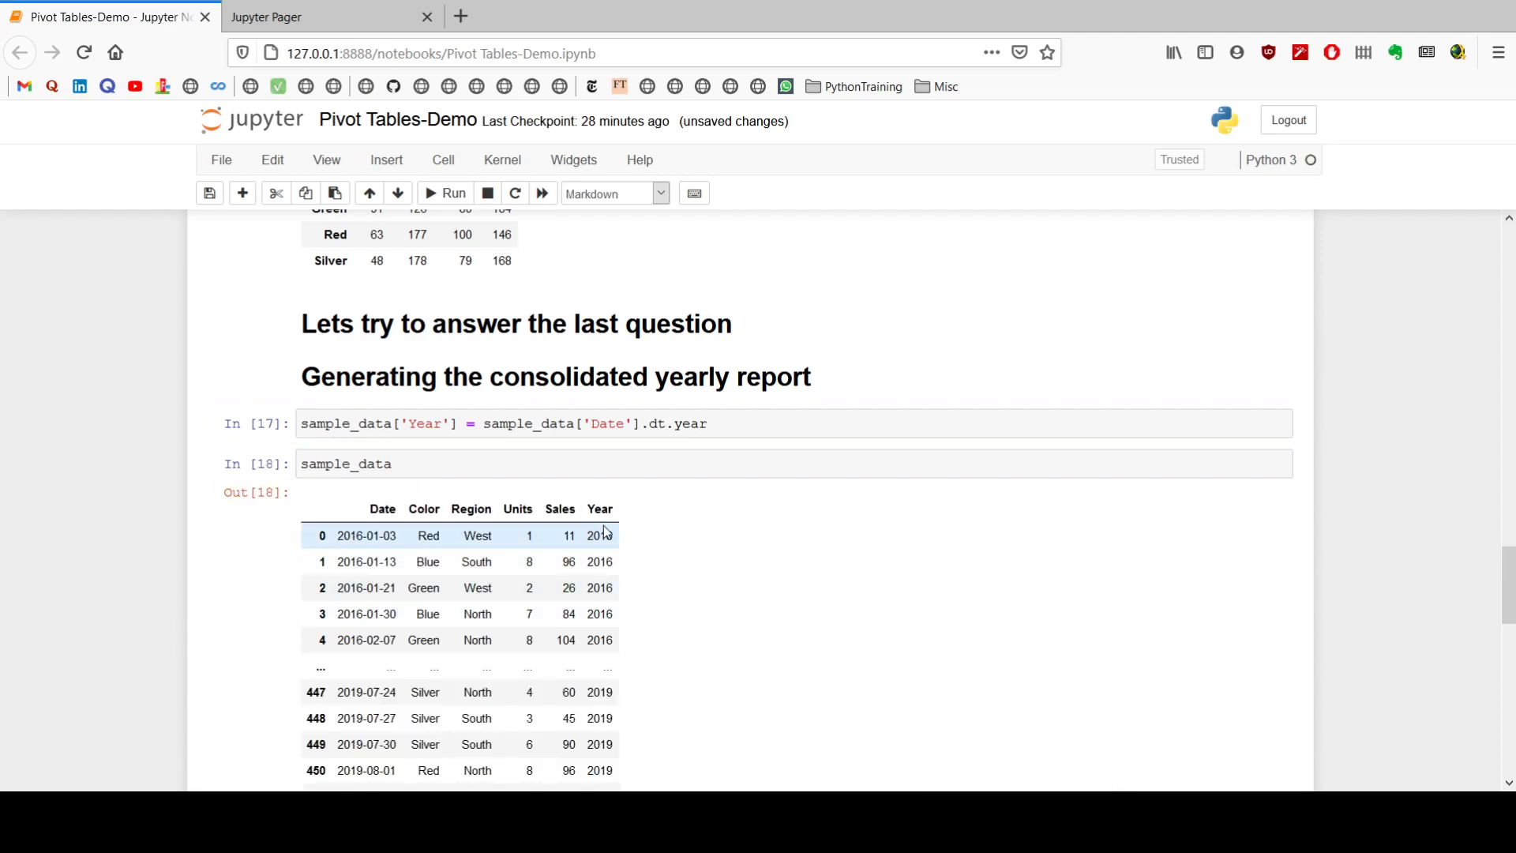
Insert a cell below the sample_data output and begin the assignment report = pd.pivot_table(sample_data)
{"action": "scroll", "coordinate": [414, 568], "scroll_direction": "down", "scroll_amount": 1}
{"action": "scroll", "coordinate": [414, 568], "scroll_direction": "down", "scroll_amount": 2}
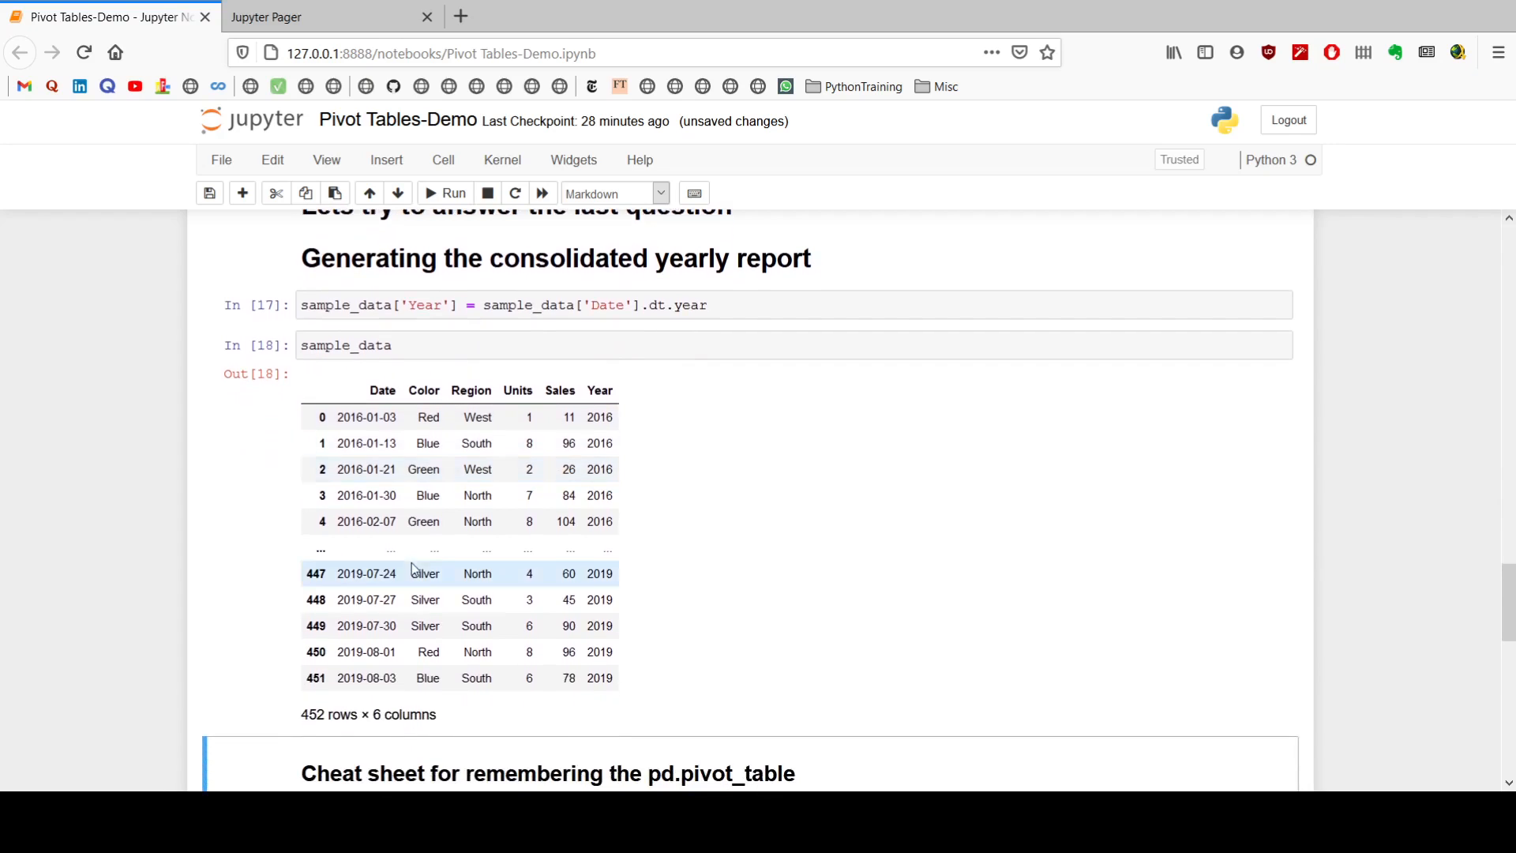
{"action": "key", "text": "a"}
{"action": "left_click", "coordinate": [311, 751]}
{"action": "type", "text": "report = pd.pi"}
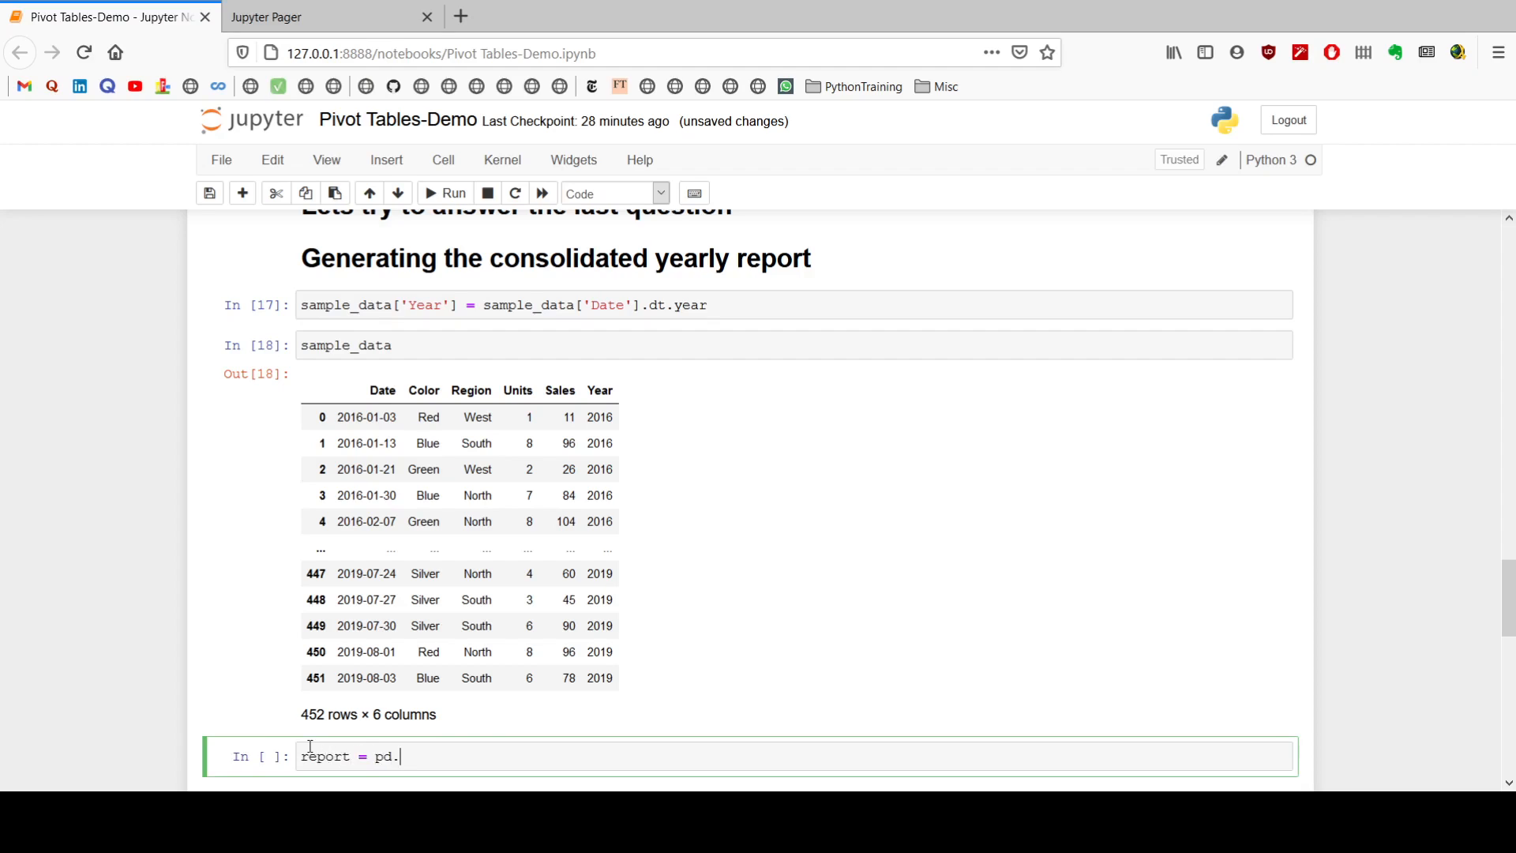
{"action": "key", "text": "Tab"}
{"action": "key", "text": "Down"}
{"action": "key", "text": "Return"}
{"action": "type", "text": "(d"}
{"action": "key", "text": "BackSpace"}
{"action": "type", "text": "samp"}
{"action": "key", "text": "Tab"}
{"action": "key", "text": "Return"}
Add index=['Color'], values=['Sales'], columns=['Year', 'Region'] and aggfunc='sum' to the report pivot table call
{"action": "type", "text": ", index=["}
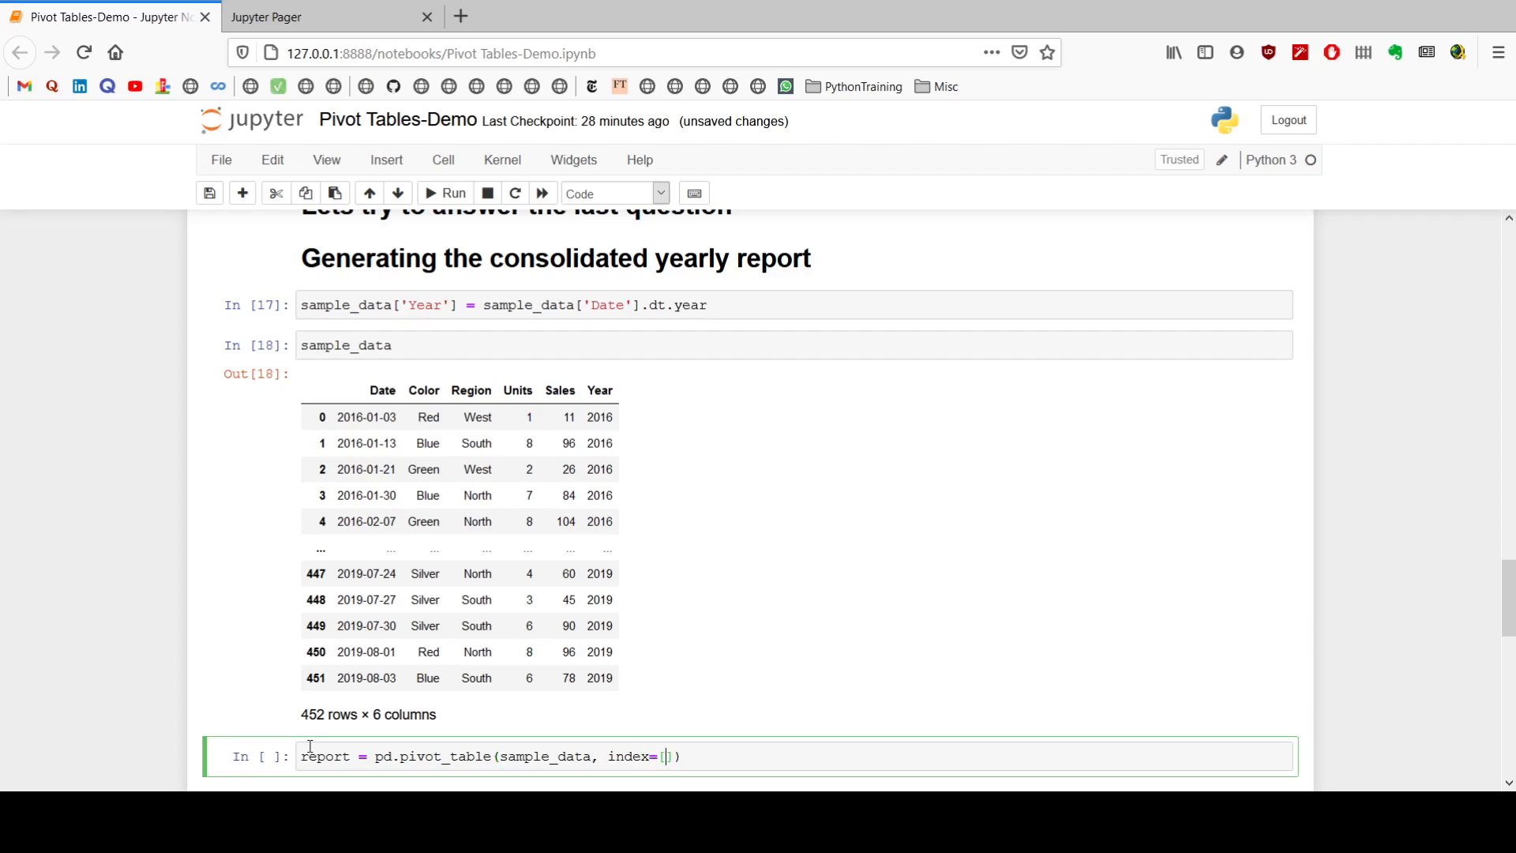
{"action": "type", "text": "'Color'], values=['Sales'], col"}
{"action": "key", "text": "Tab"}
{"action": "type", "text": "umns=['"}
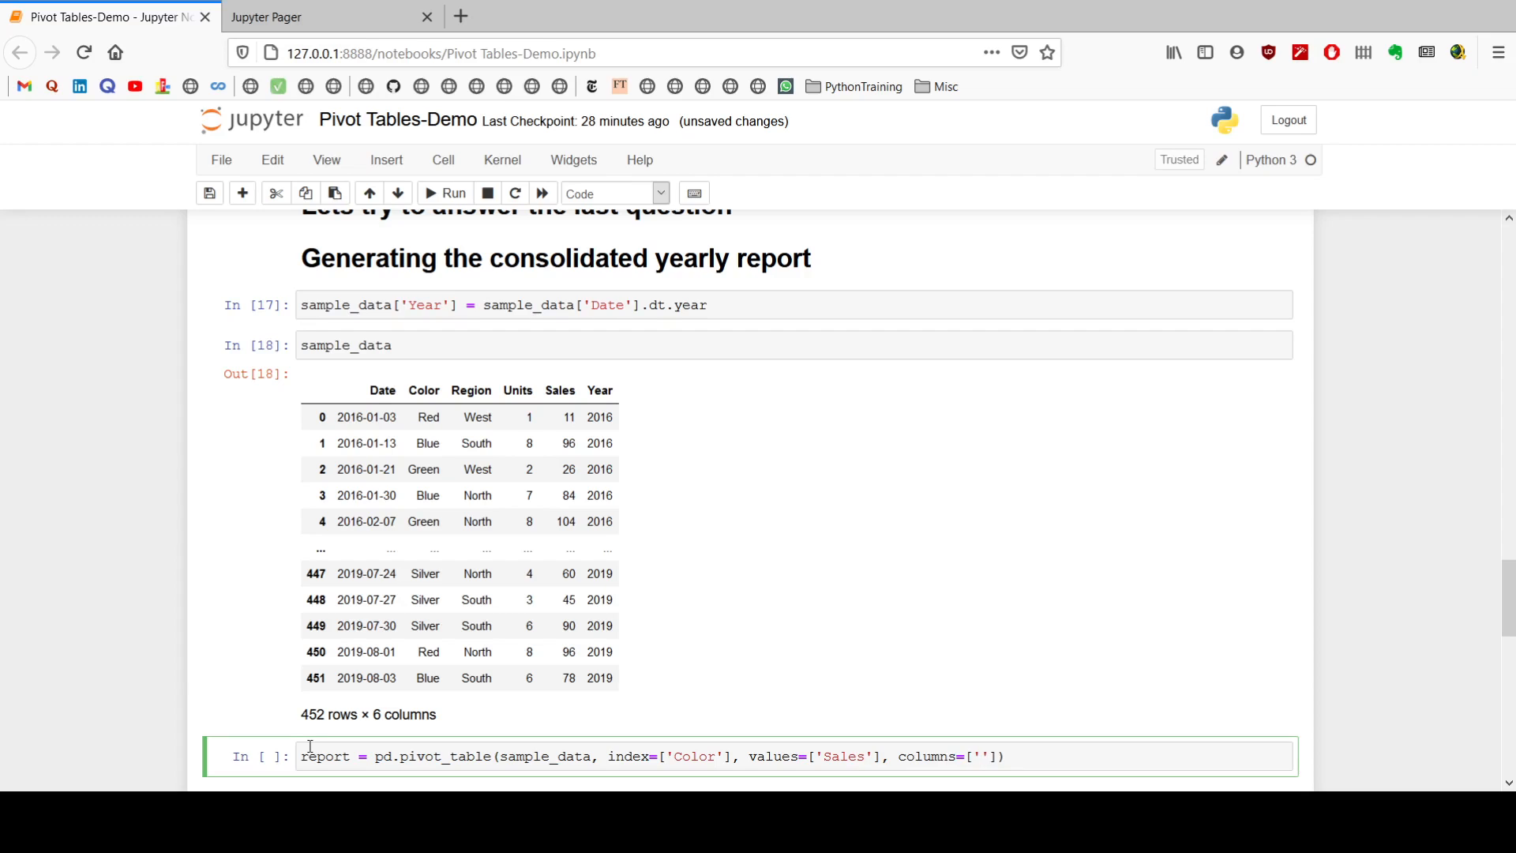
{"action": "type", "text": "Year', 'Region'], aggfunc='sum"}
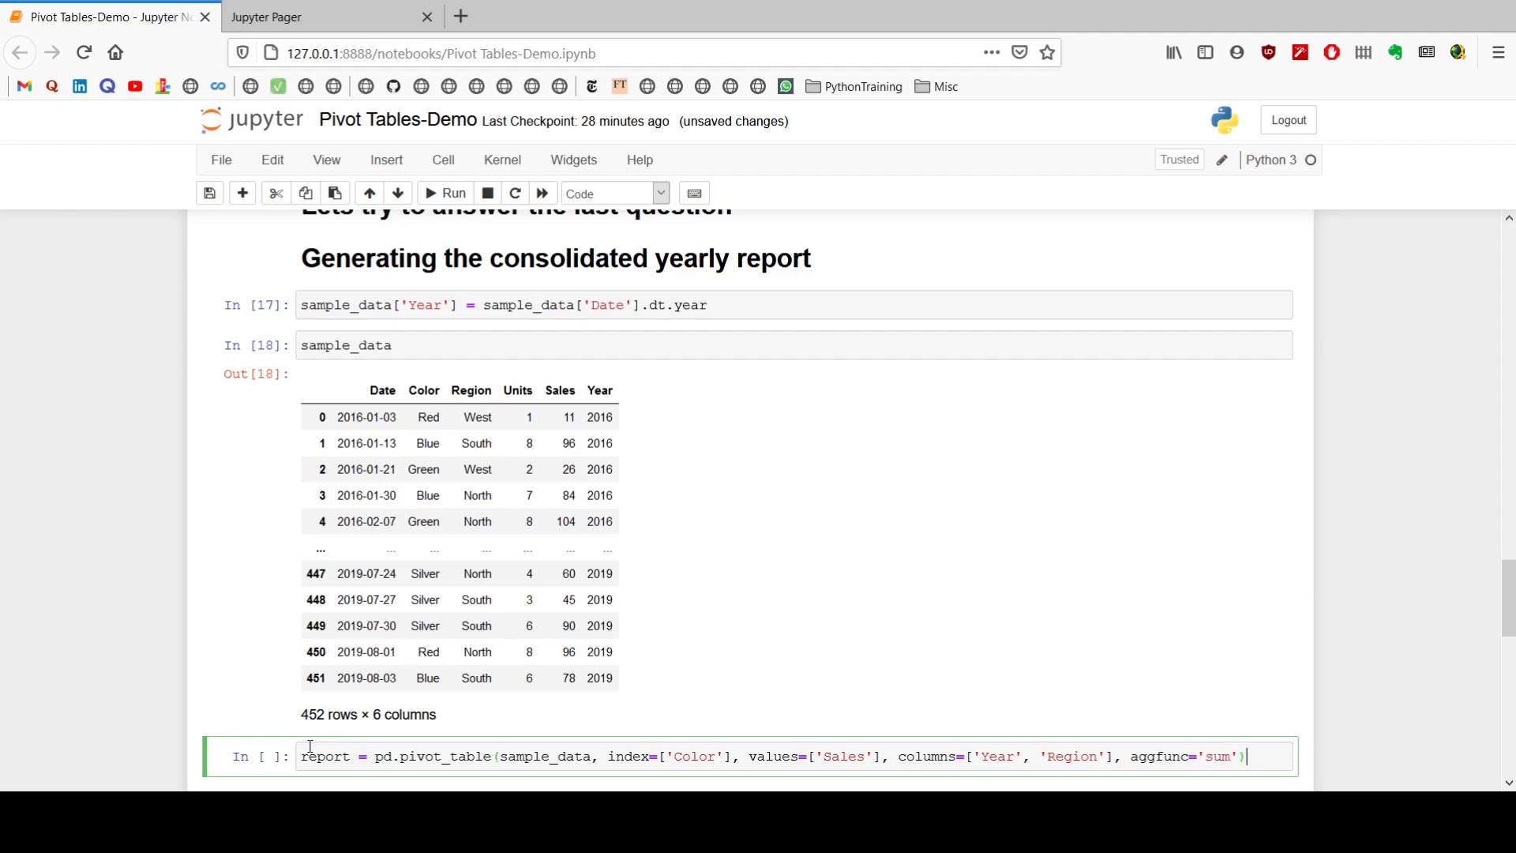
Add report as a second line in the cell and run it to display the yearly report
{"action": "key", "text": "Return"}
{"action": "type", "text": "report"}
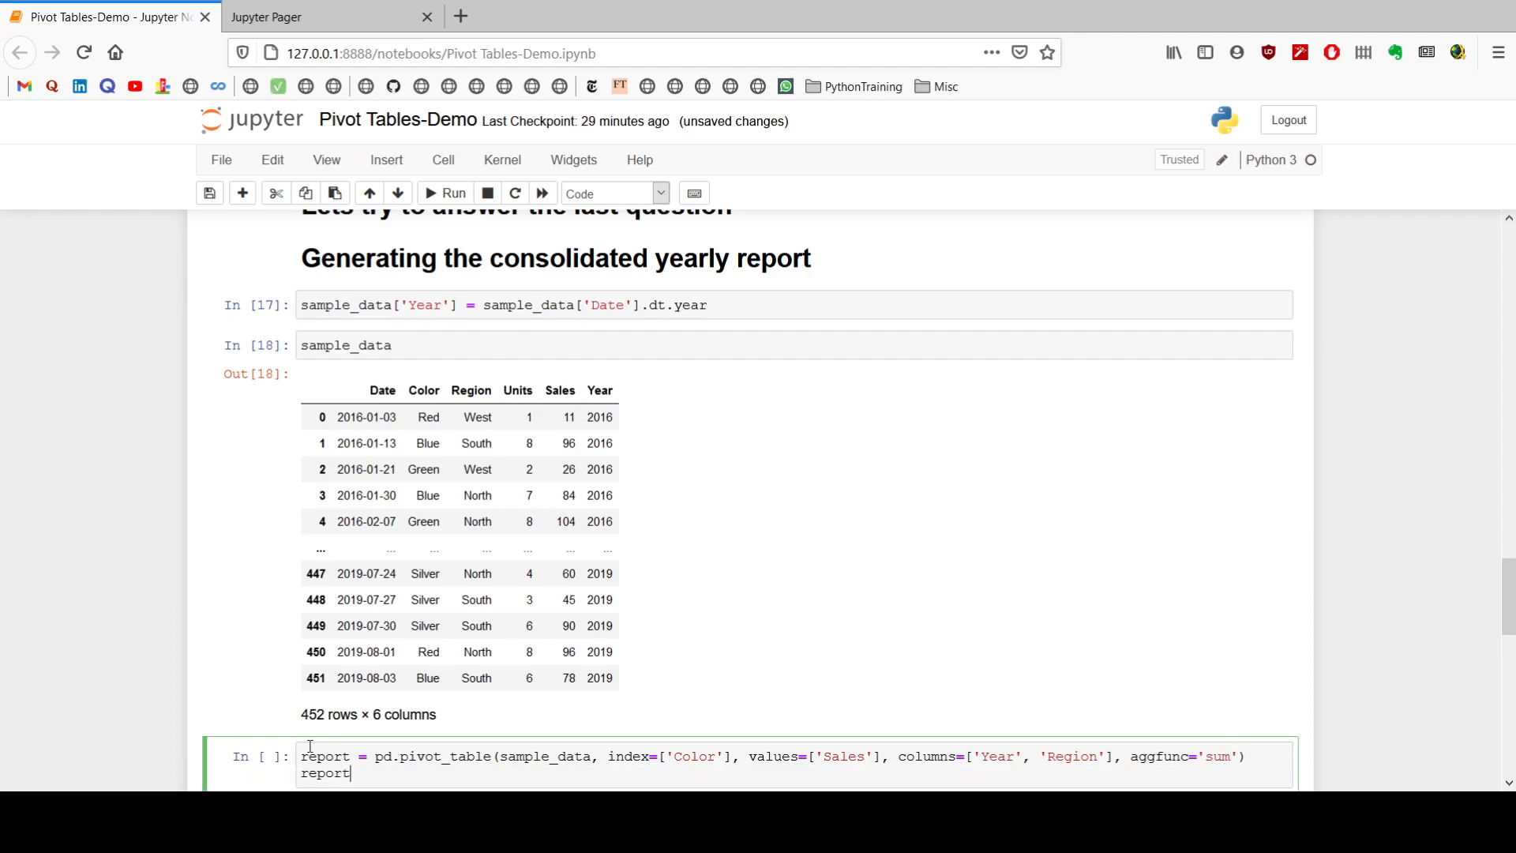
{"action": "key", "text": "shift+Return"}
{"action": "scroll", "coordinate": [511, 490], "scroll_direction": "down", "scroll_amount": 5}
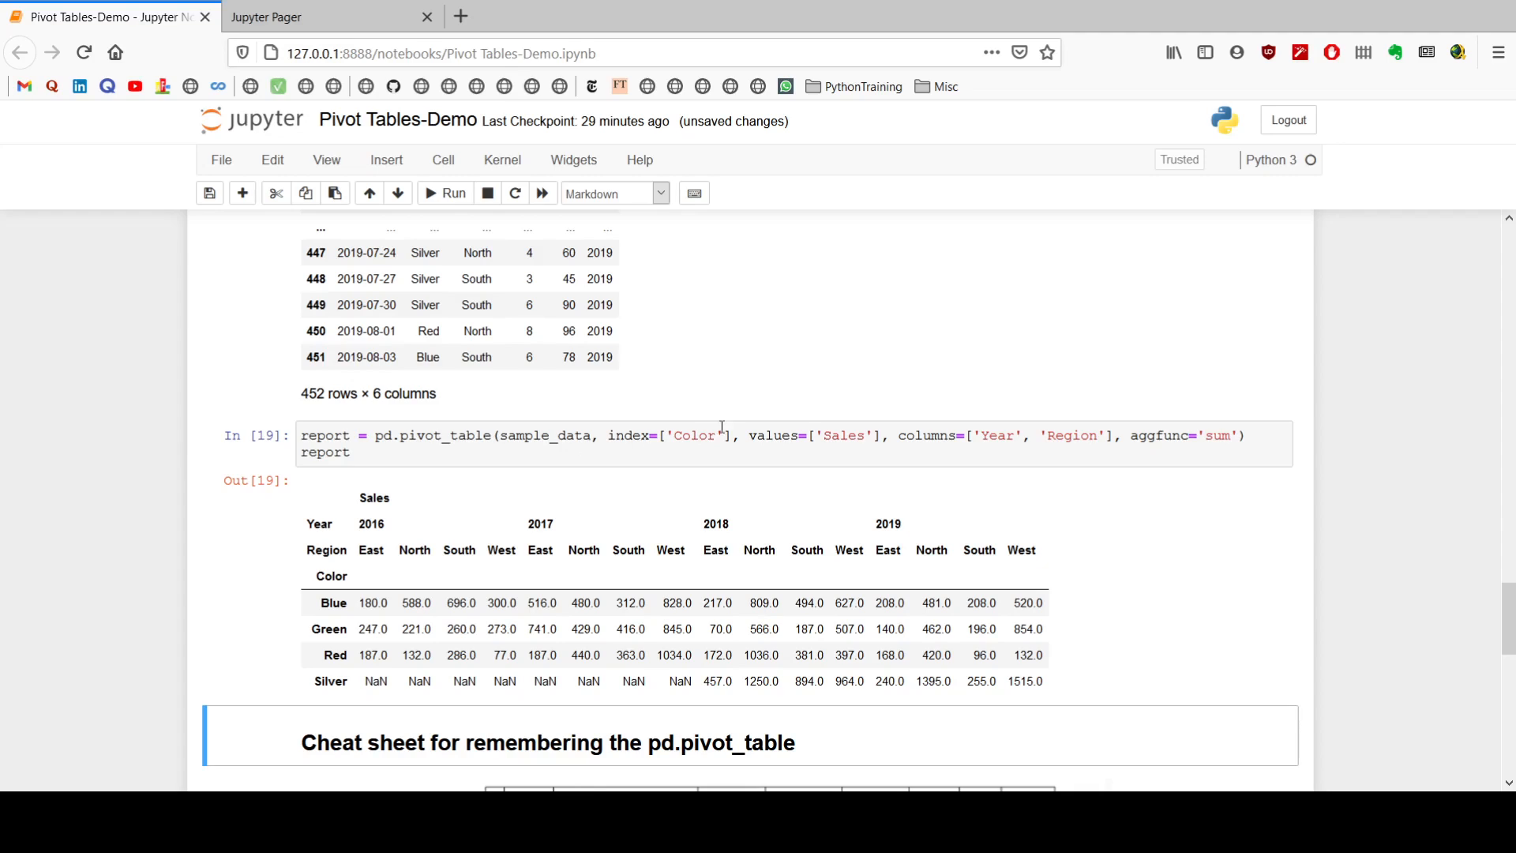
Check the pivot_table help page for the grand totals parameter, add margins=True to the report call and rerun the cell
{"action": "left_click", "coordinate": [1238, 435]}
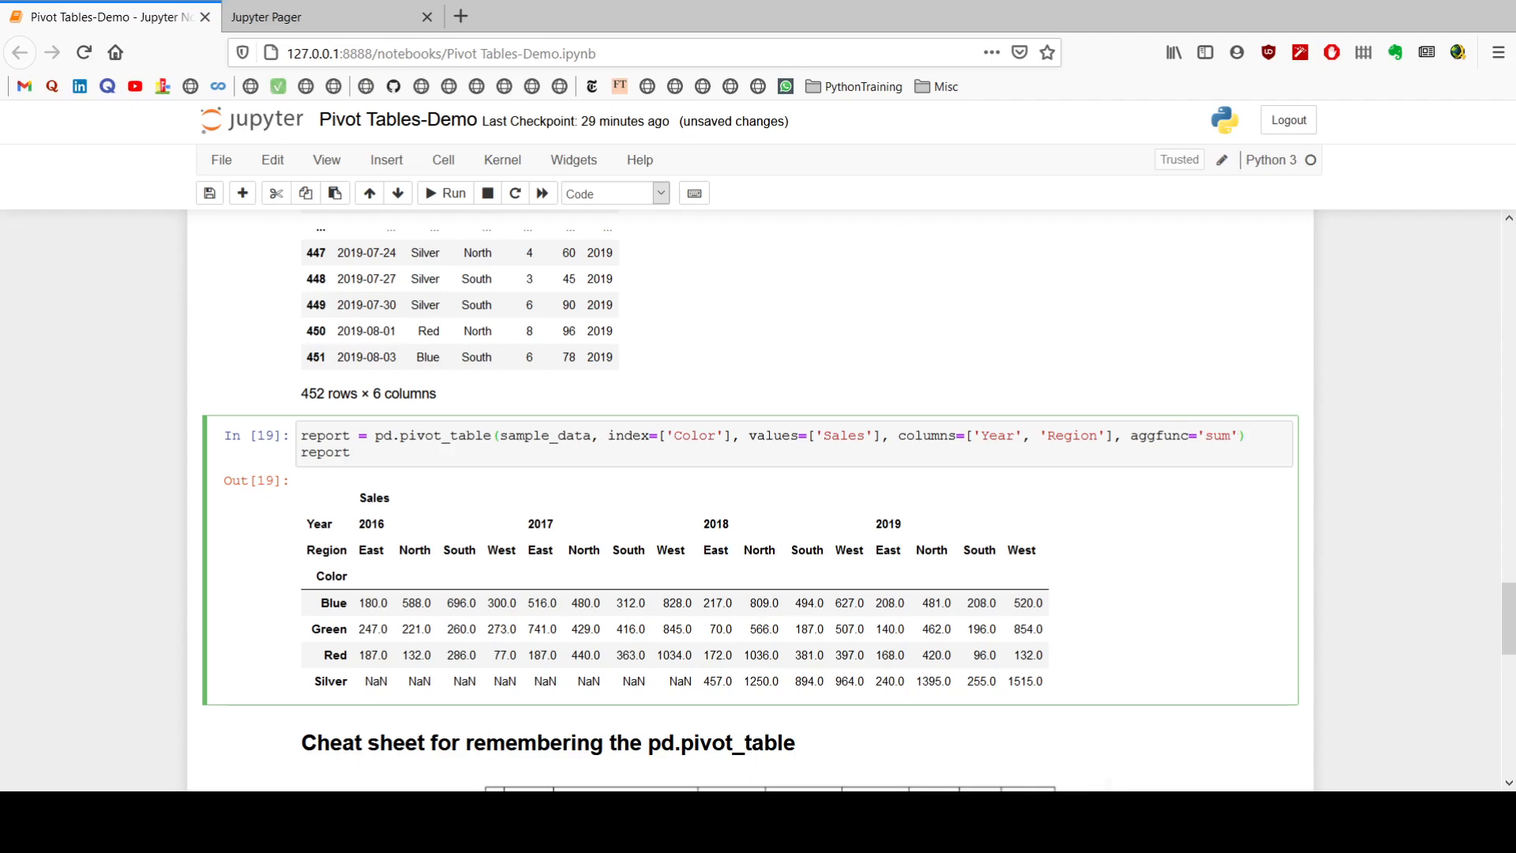
{"action": "left_click", "coordinate": [299, 15]}
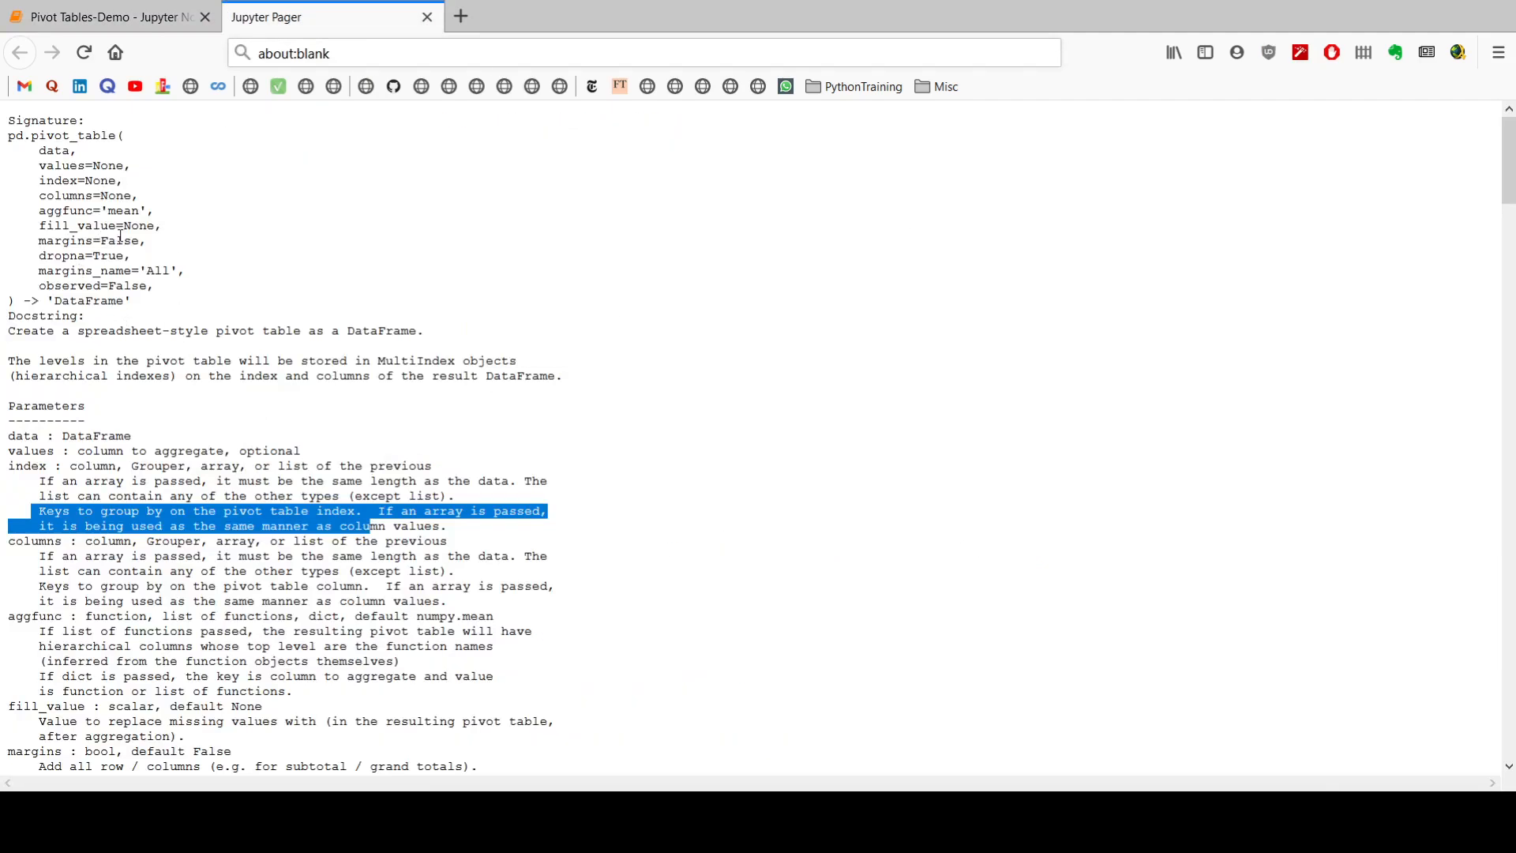
{"action": "scroll", "coordinate": [206, 270], "scroll_direction": "down", "scroll_amount": 5}
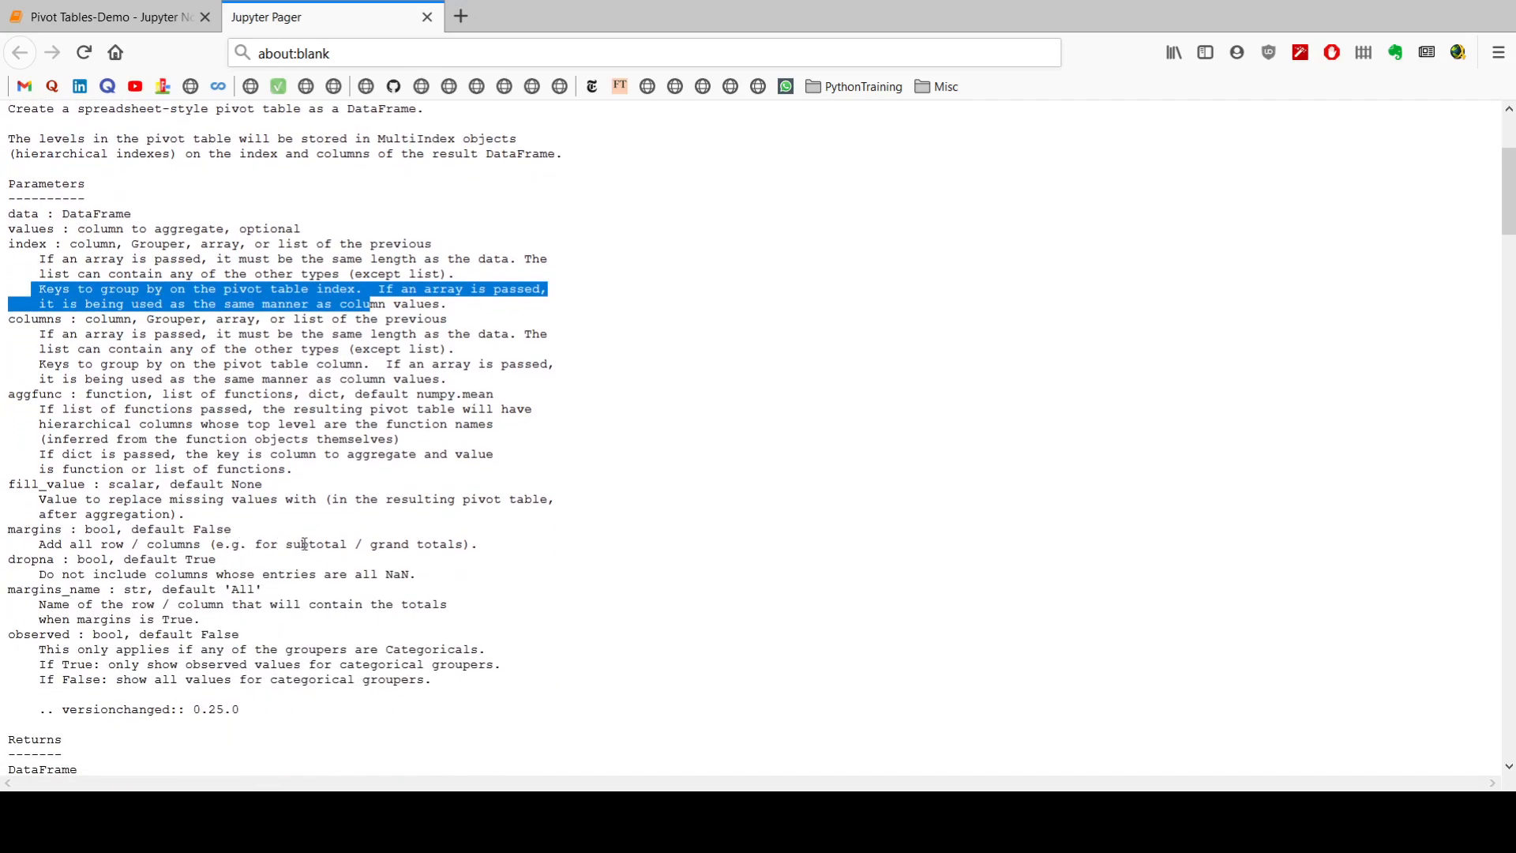
{"action": "left_click", "coordinate": [123, 13]}
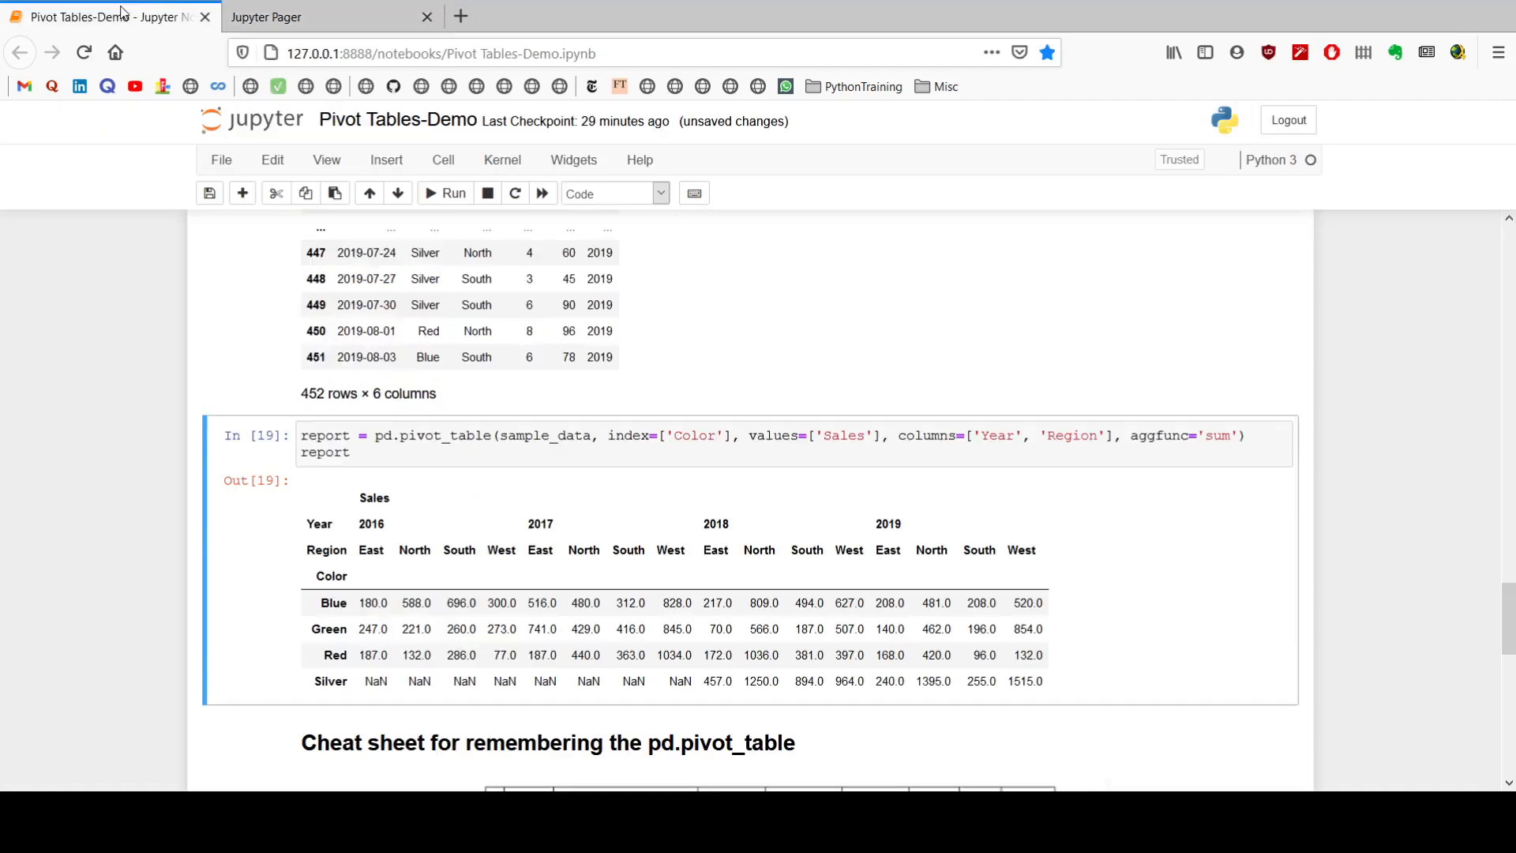
{"action": "type", "text": ", margi"}
{"action": "key", "text": "Tab"}
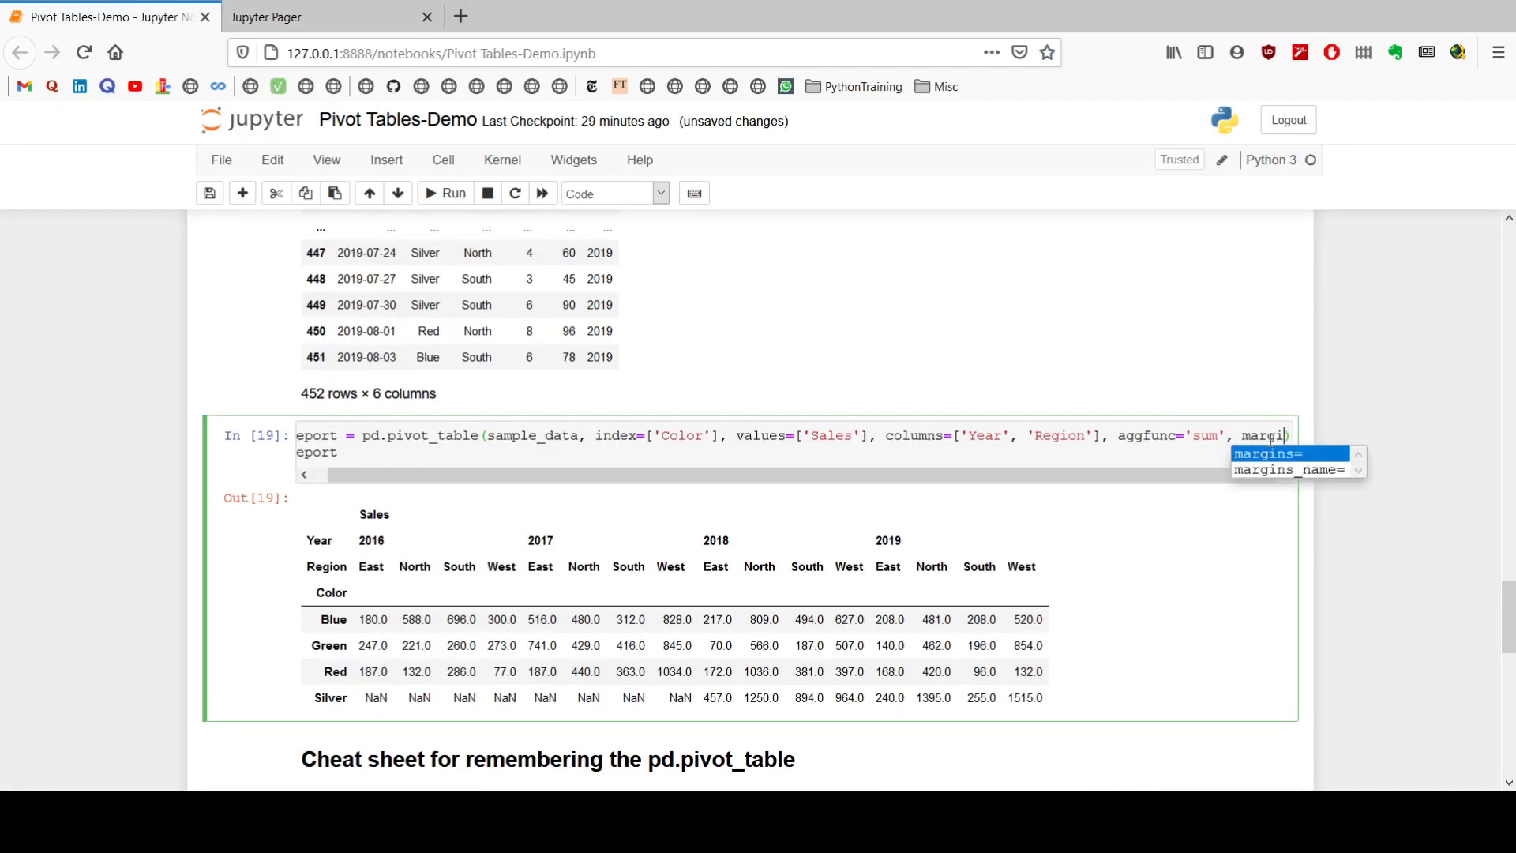
{"action": "type", "text": "n"}
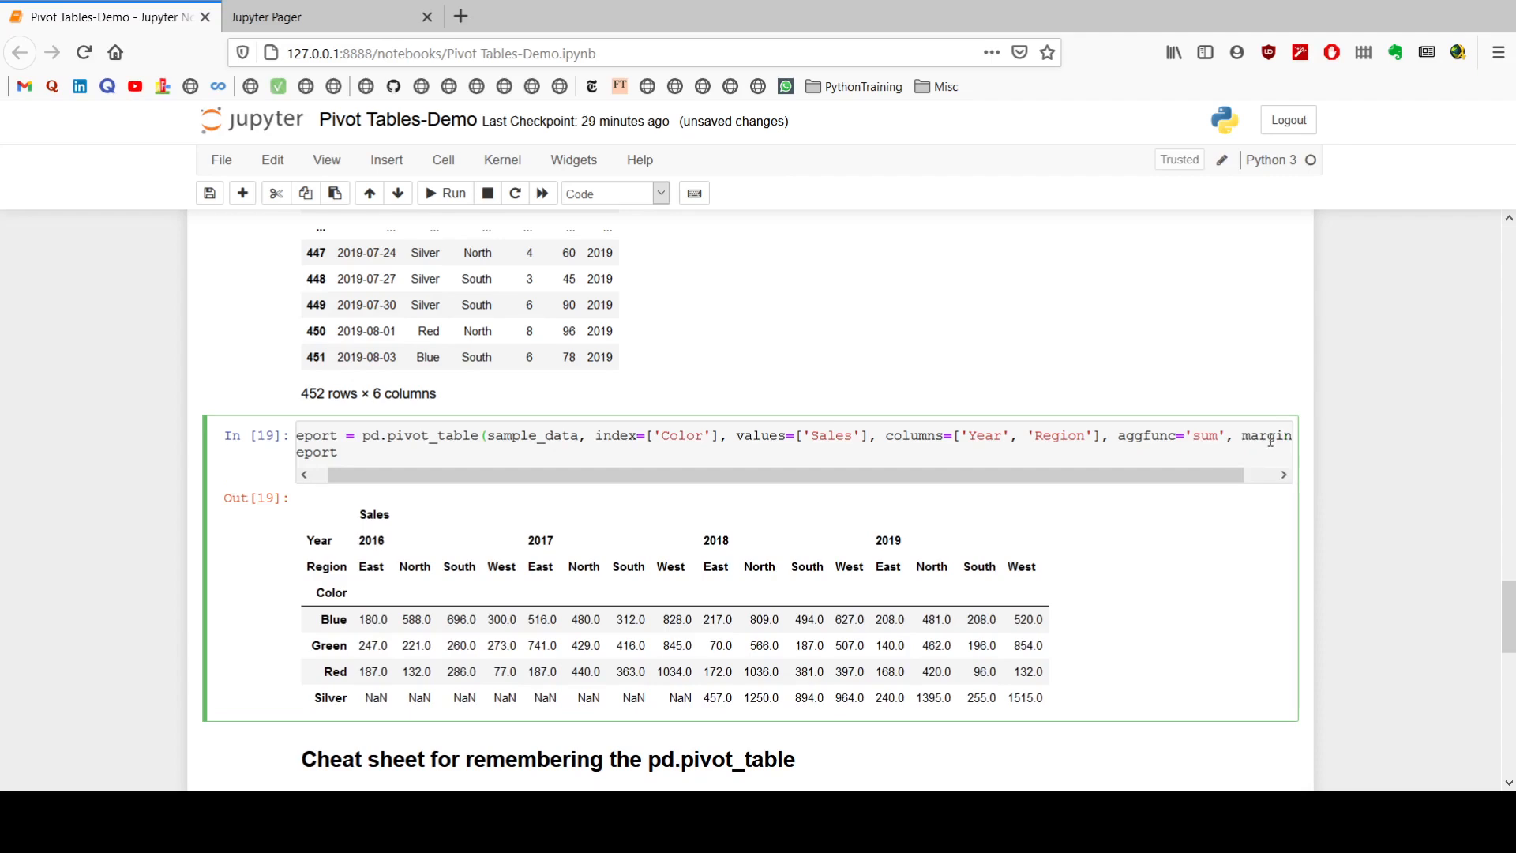
{"action": "type", "text": "s=True"}
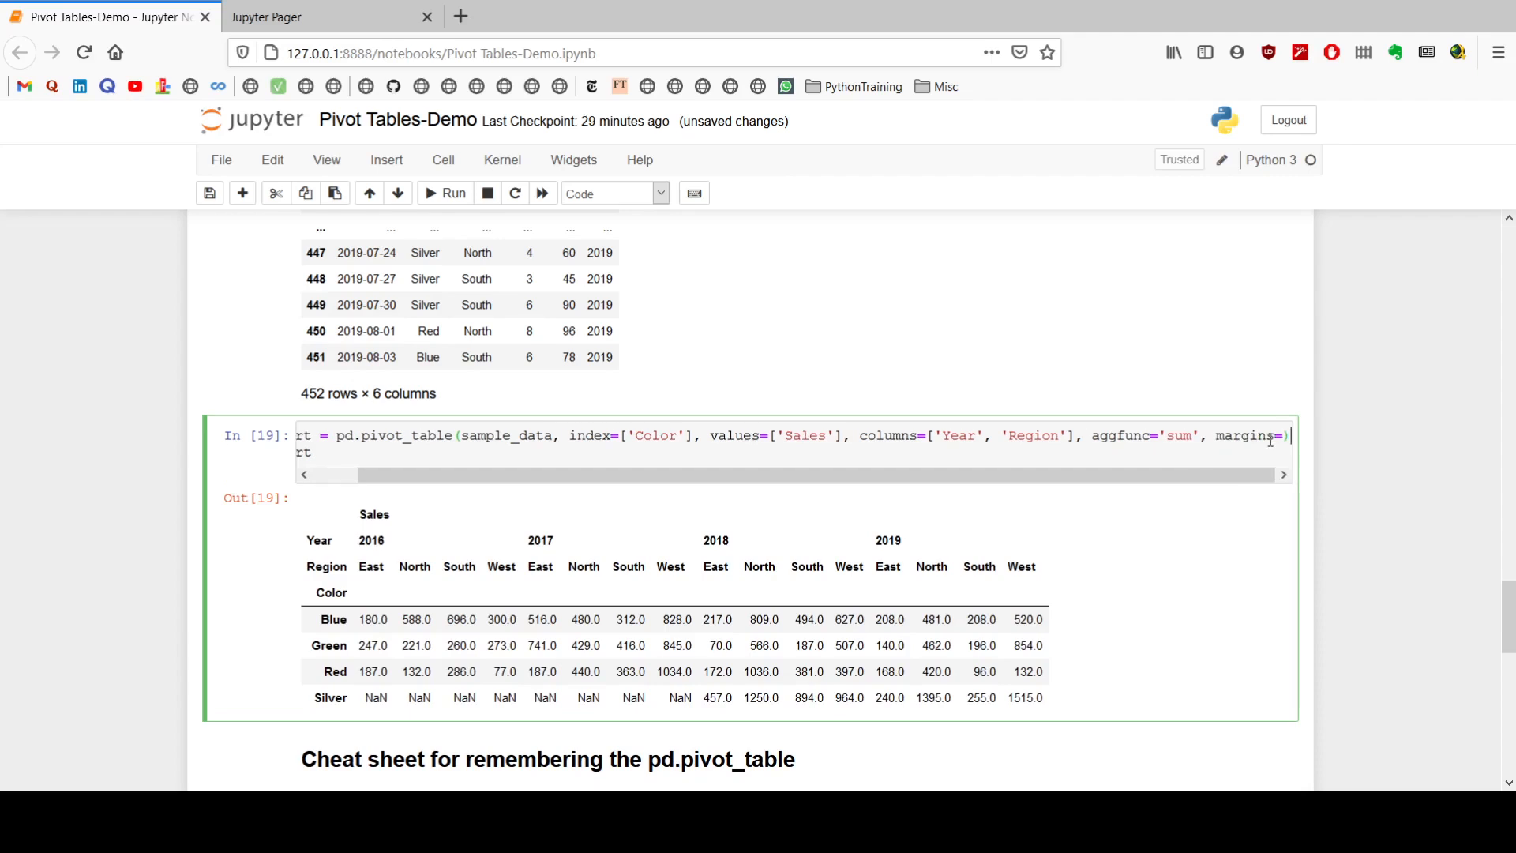
{"action": "key", "text": "shift+Return"}
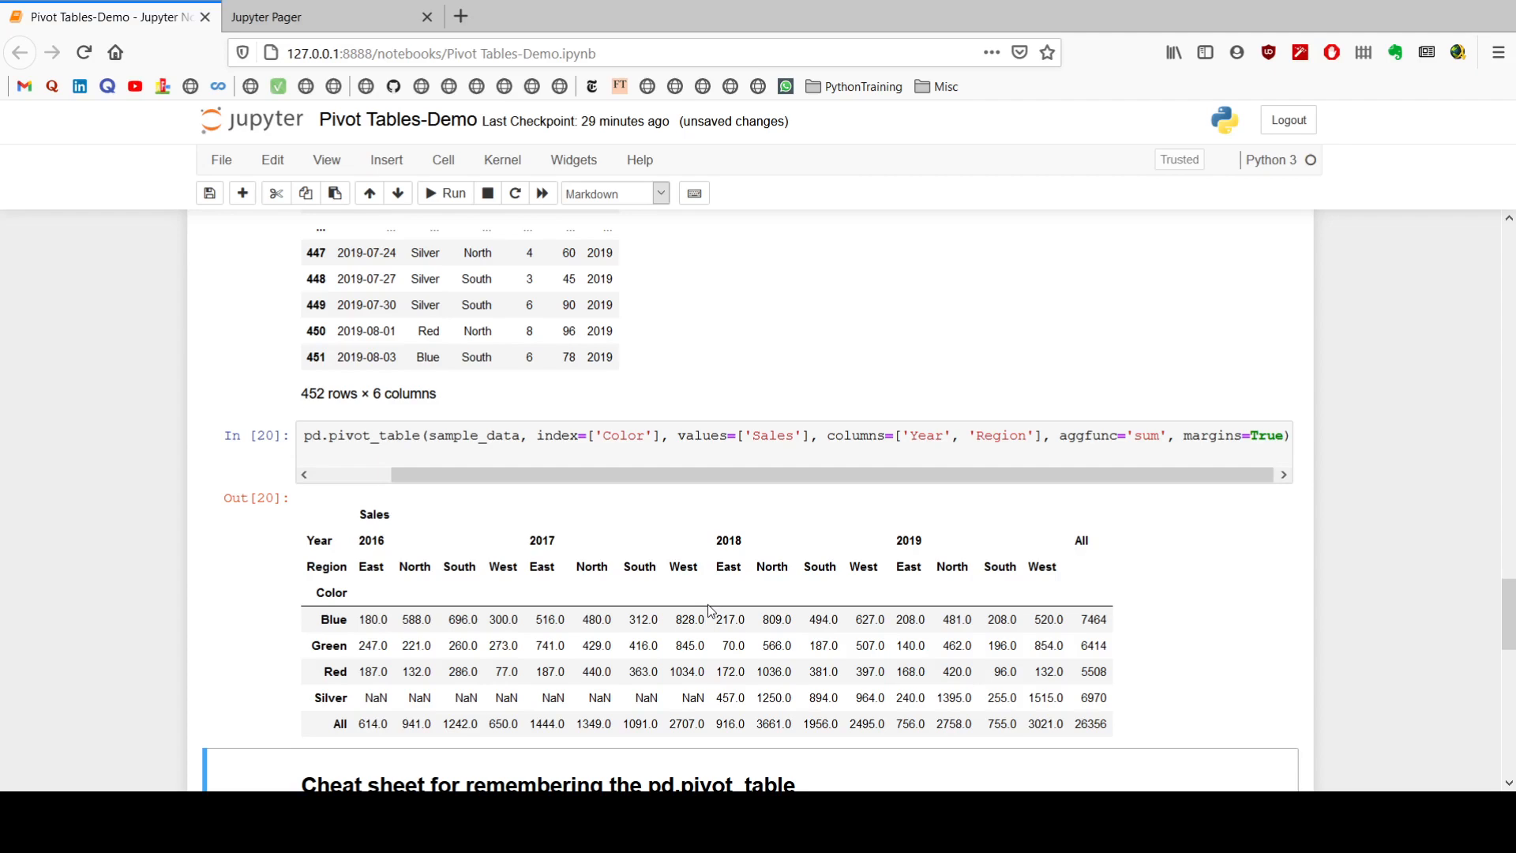
Examine the pd.pivot_table cheat sheet below the yearly report, following how each argument maps to the resulting table
{"action": "scroll", "coordinate": [709, 610], "scroll_direction": "down", "scroll_amount": 5}
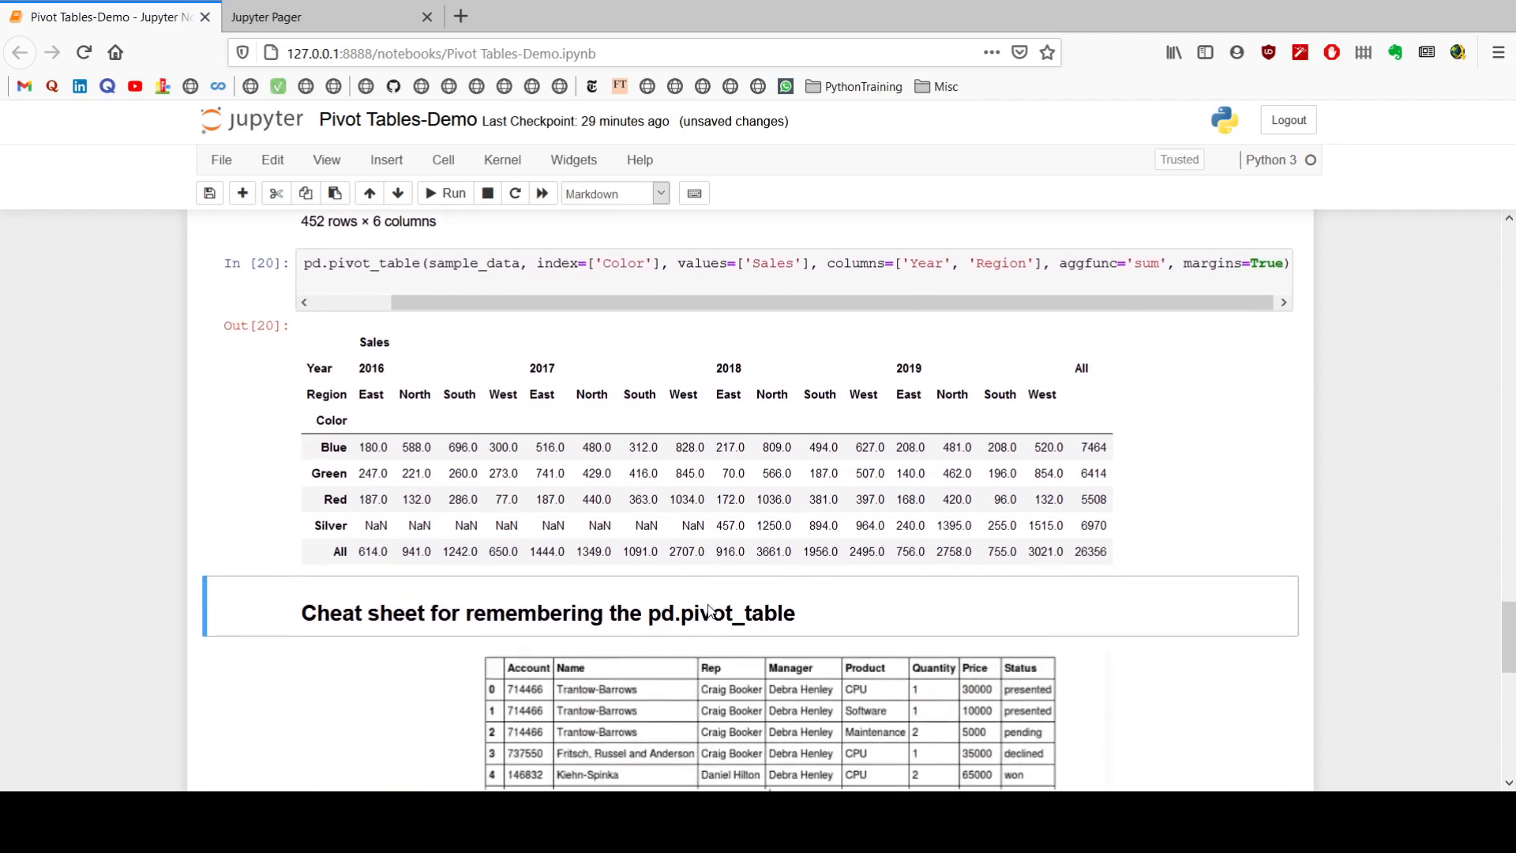
{"action": "scroll", "coordinate": [709, 610], "scroll_direction": "down", "scroll_amount": 2}
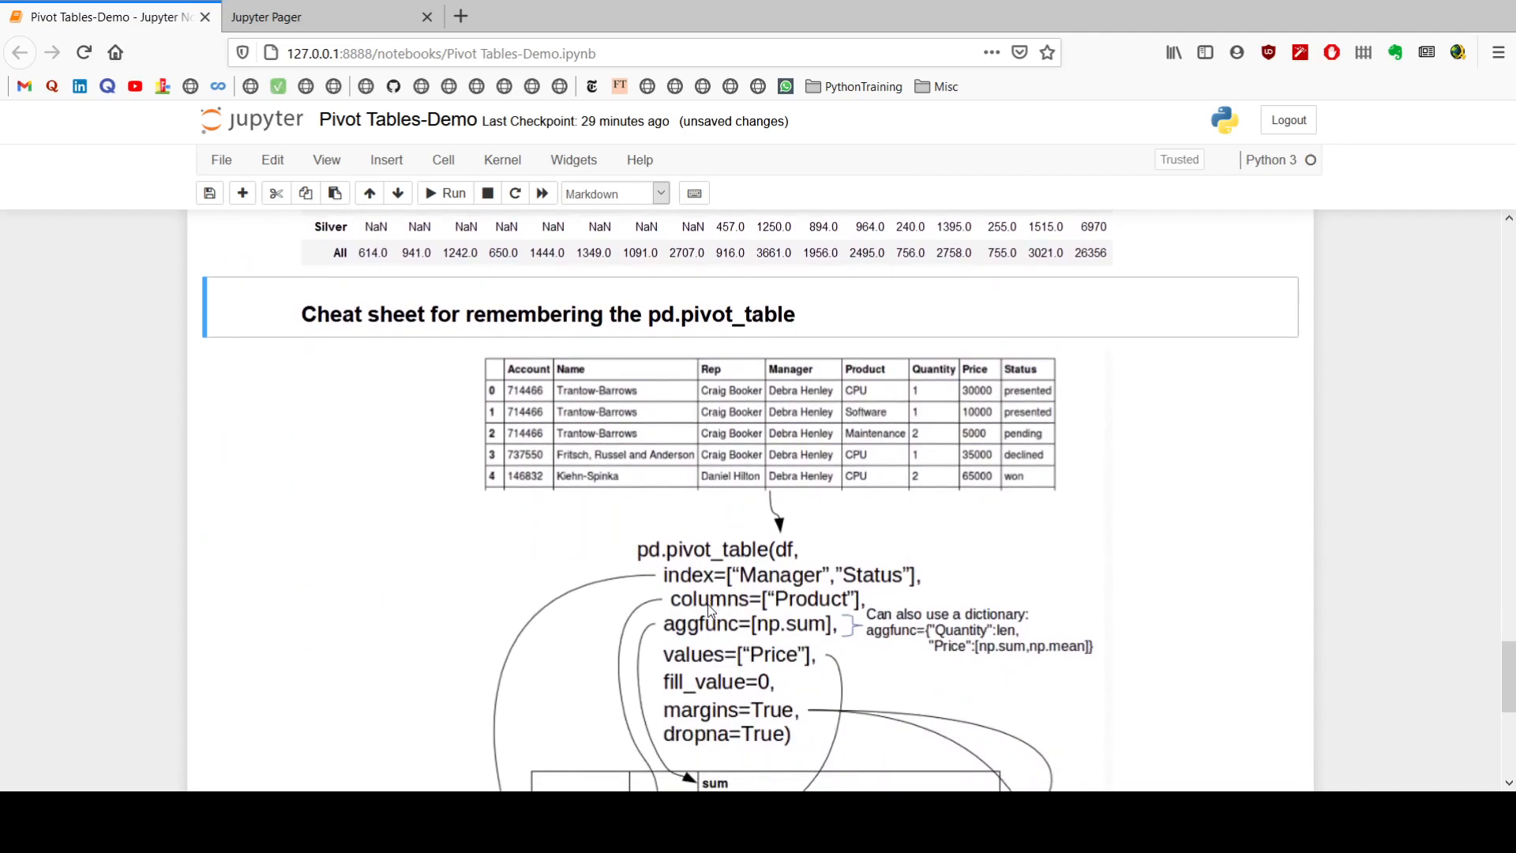
{"action": "scroll", "coordinate": [709, 610], "scroll_direction": "down", "scroll_amount": 1}
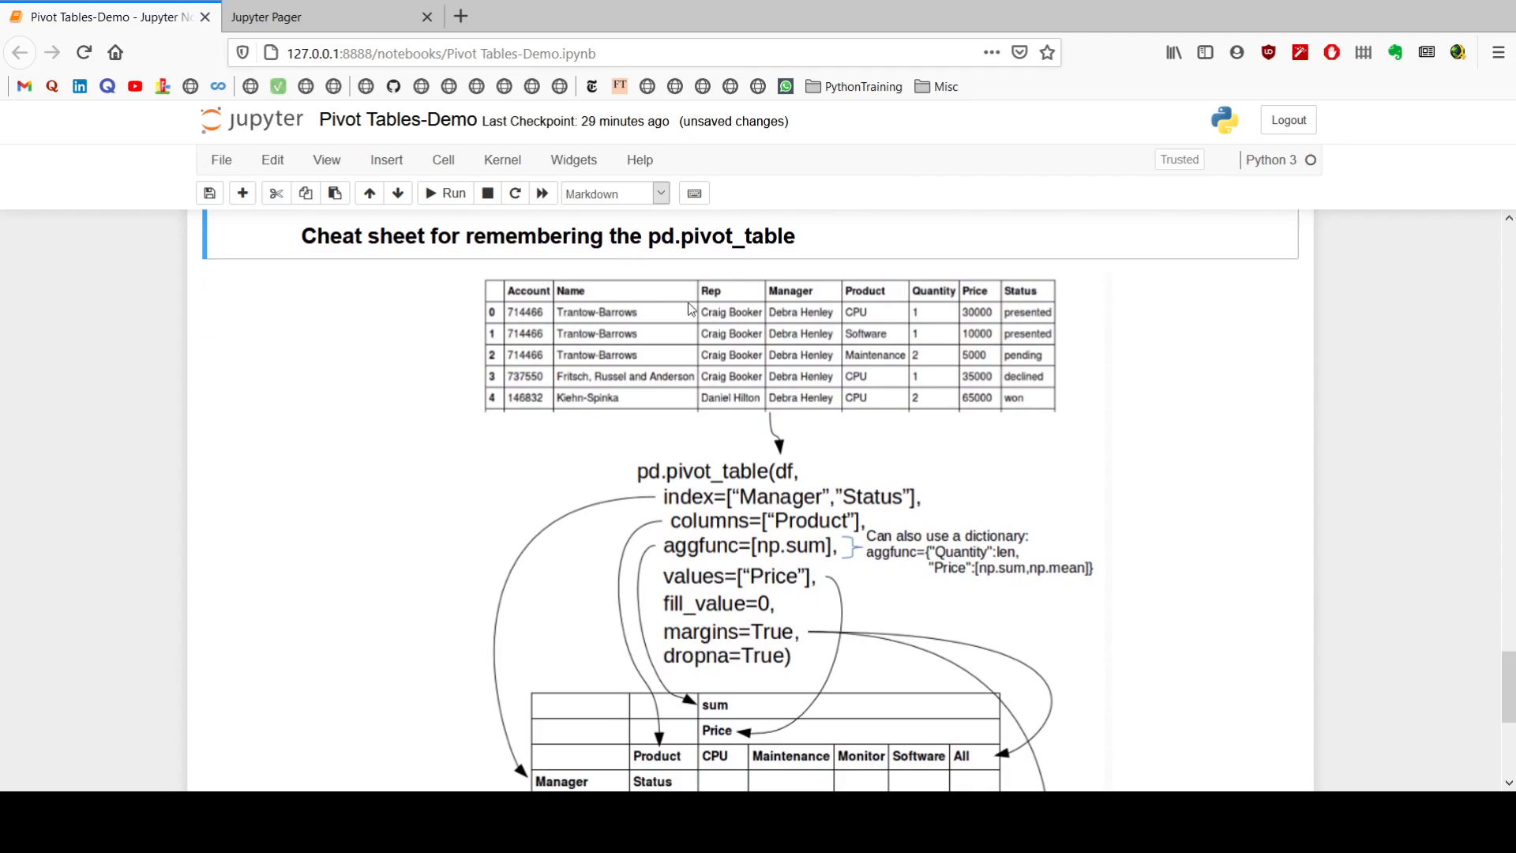
{"action": "scroll", "coordinate": [859, 471], "scroll_direction": "down", "scroll_amount": 1}
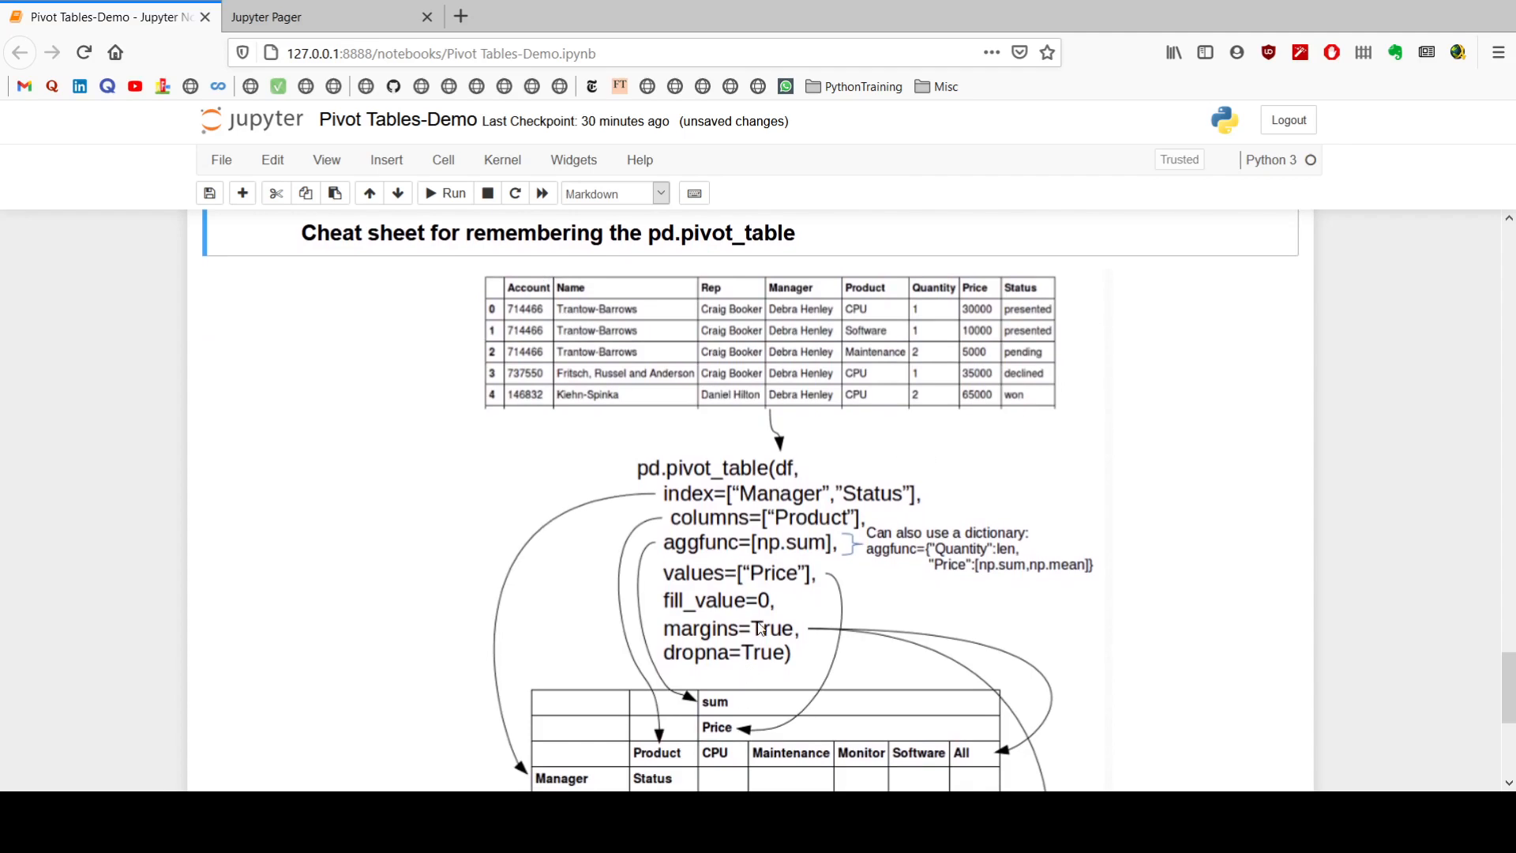
{"action": "scroll", "coordinate": [696, 495], "scroll_direction": "down", "scroll_amount": 1}
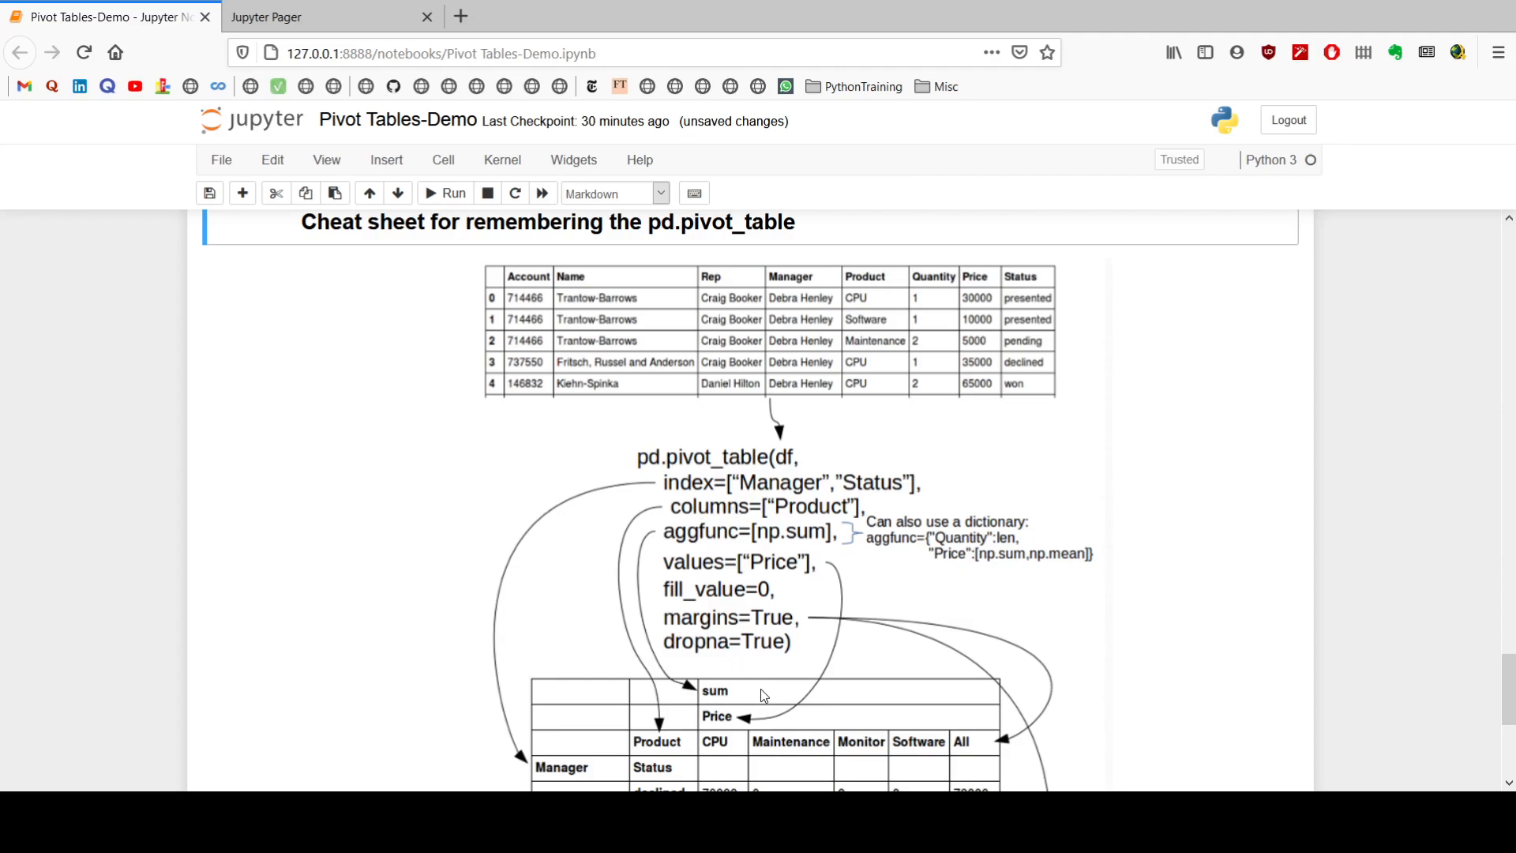
{"action": "left_click", "coordinate": [712, 431]}
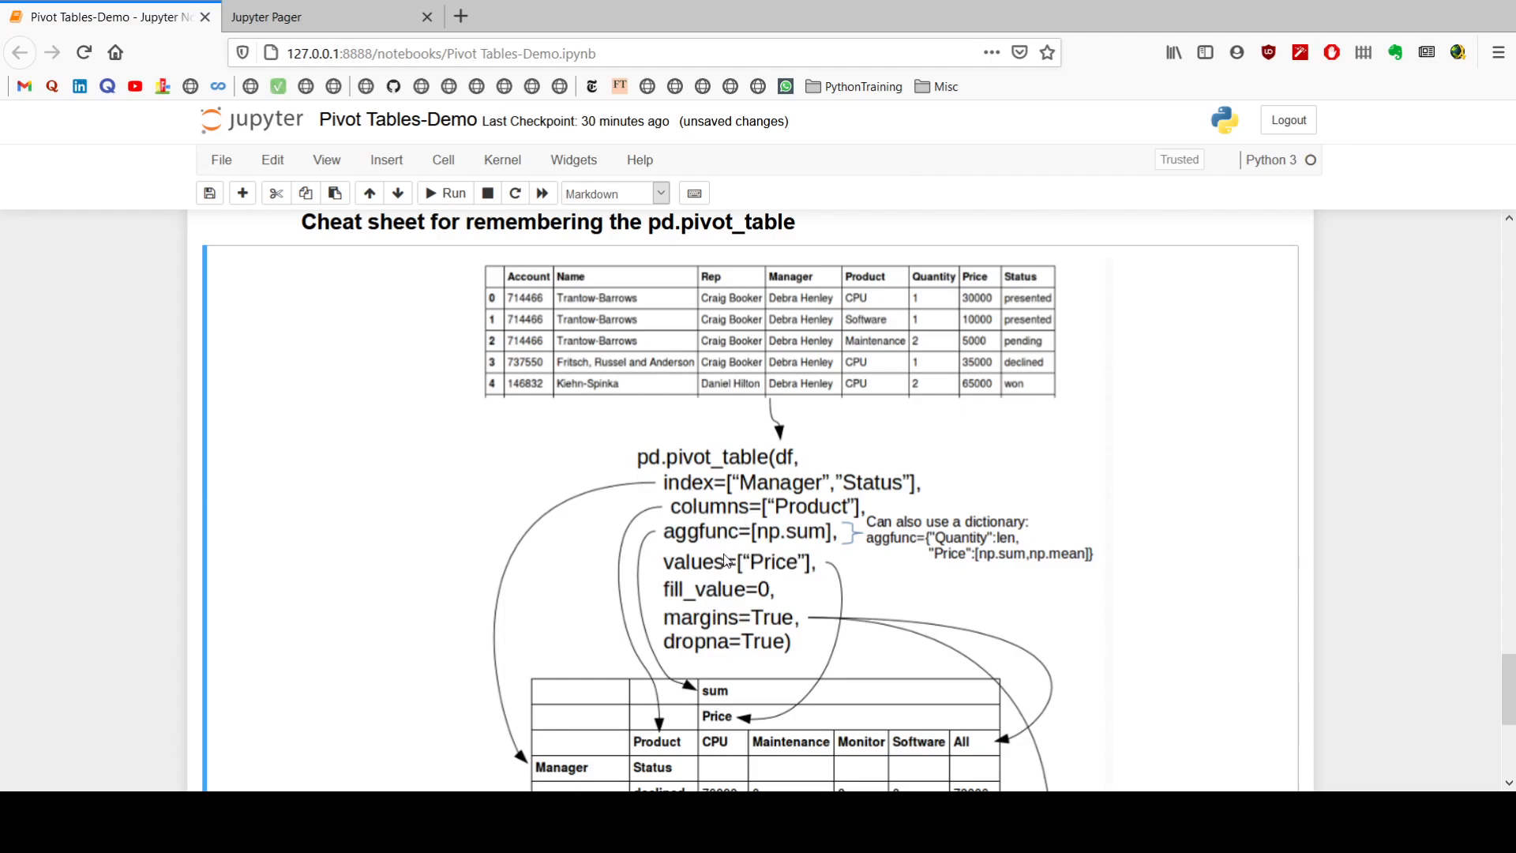
{"action": "scroll", "coordinate": [726, 560], "scroll_direction": "down", "scroll_amount": 1}
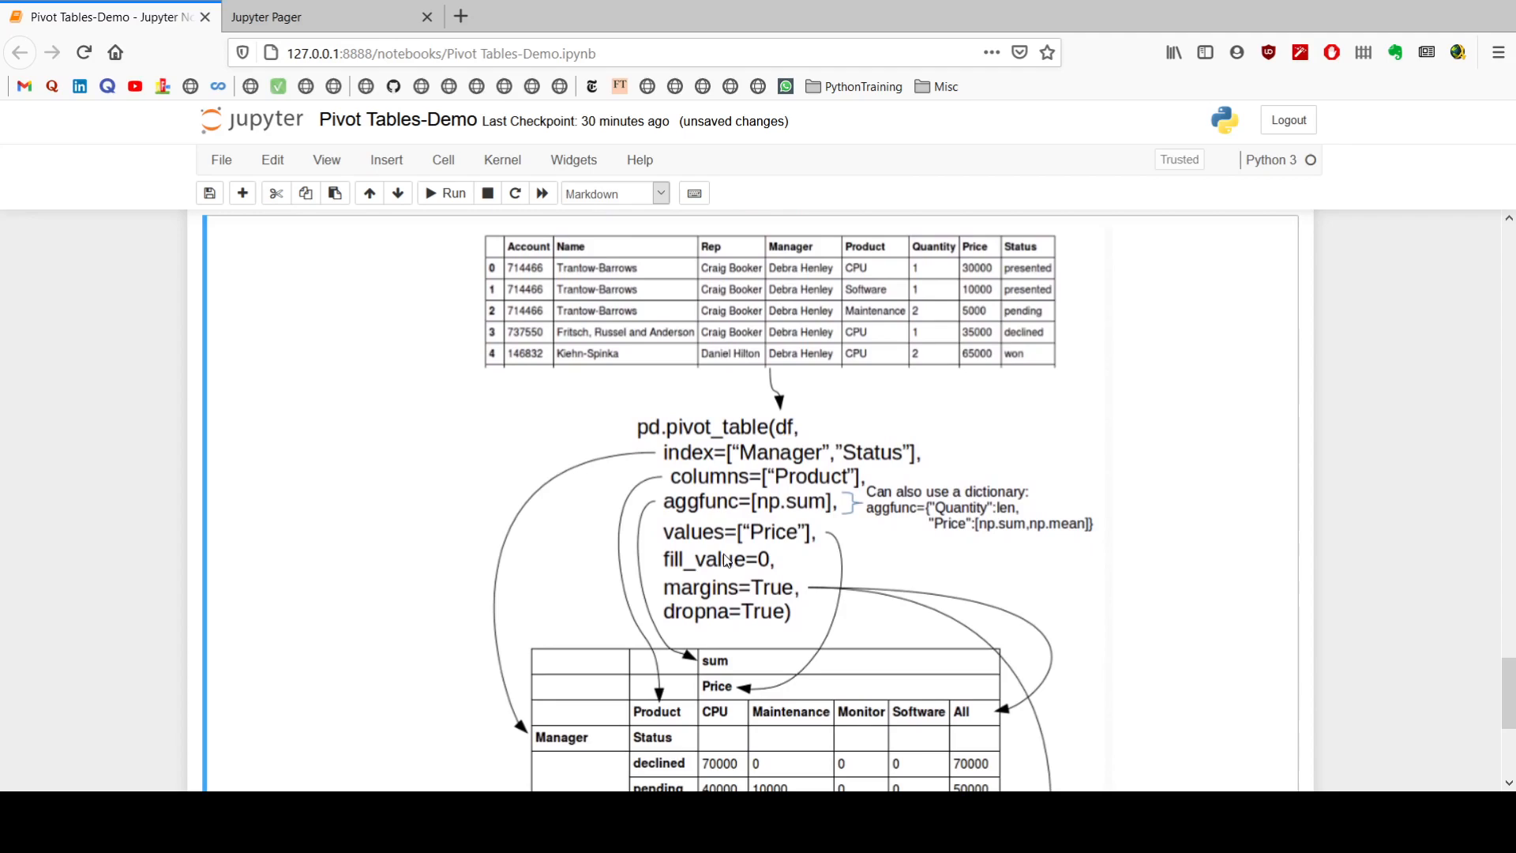